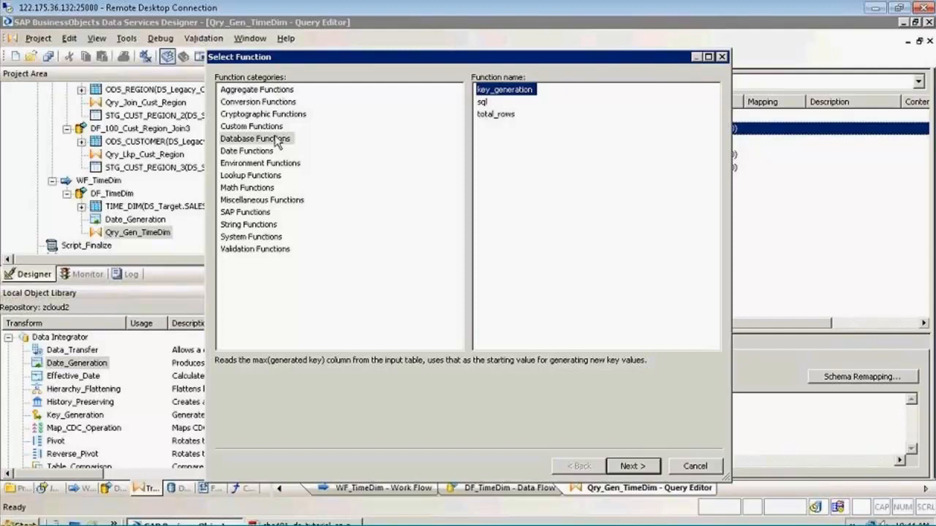
Choose the key_generation database function for the mapping of the DATE_ID output column
{"action": "left_click", "coordinate": [236, 140]}
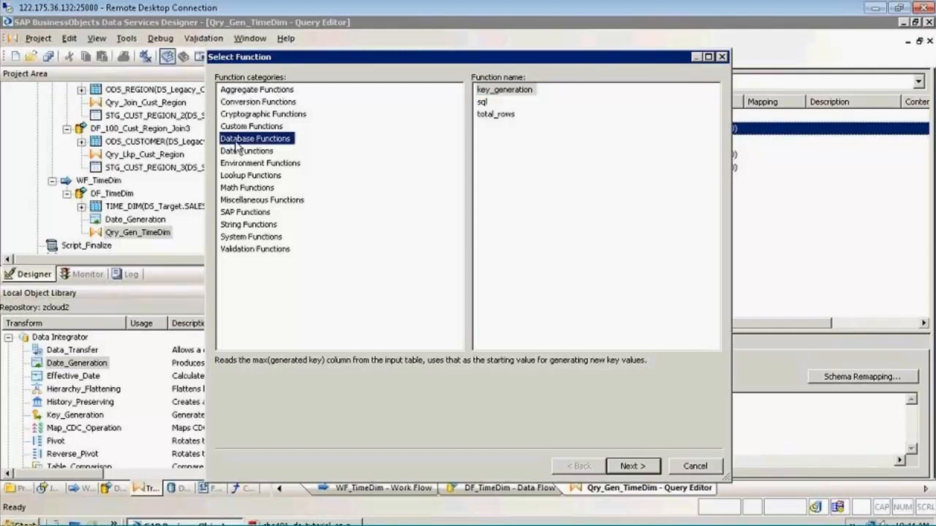
{"action": "left_click", "coordinate": [693, 466]}
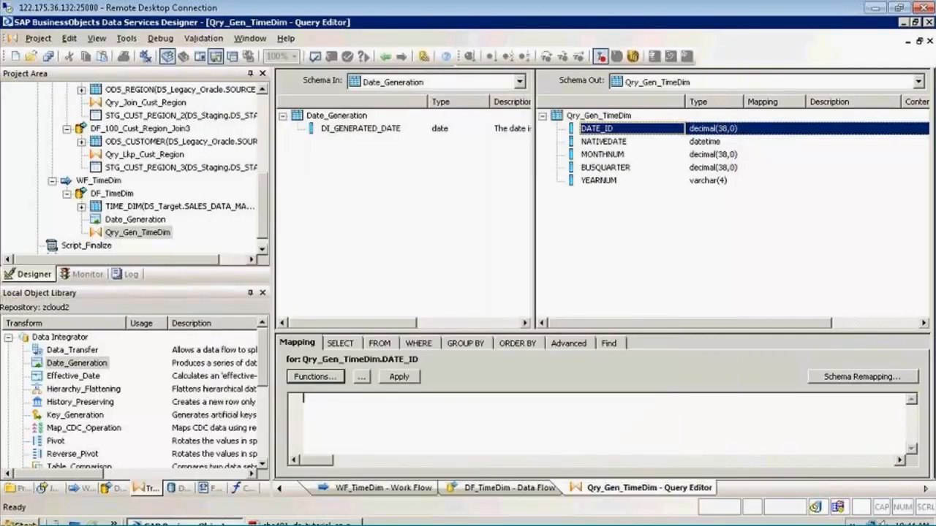
{"action": "left_click", "coordinate": [315, 377]}
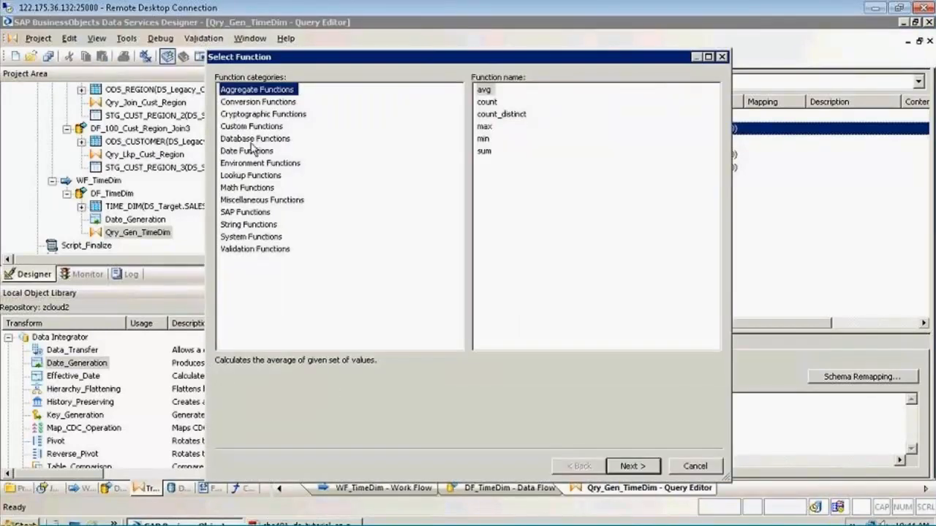
{"action": "left_click", "coordinate": [253, 139]}
{"action": "left_click", "coordinate": [503, 90]}
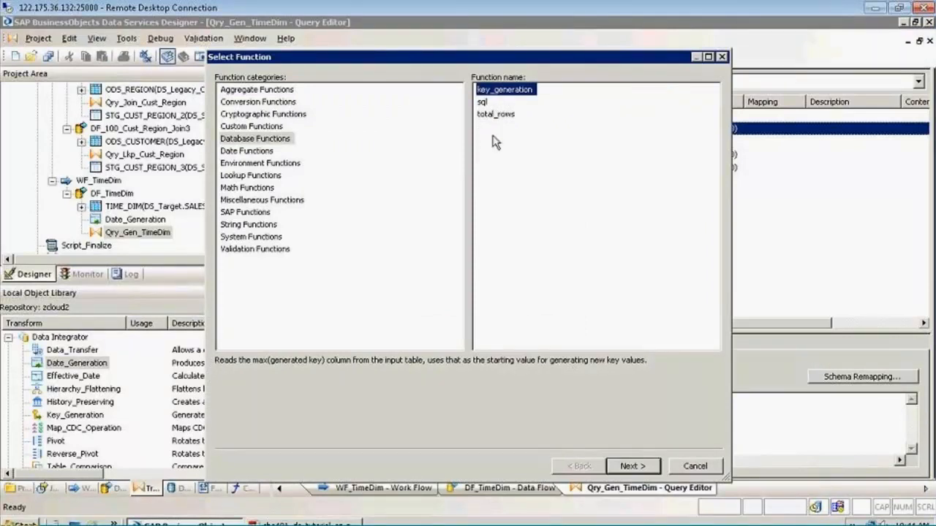
{"action": "left_click", "coordinate": [620, 469]}
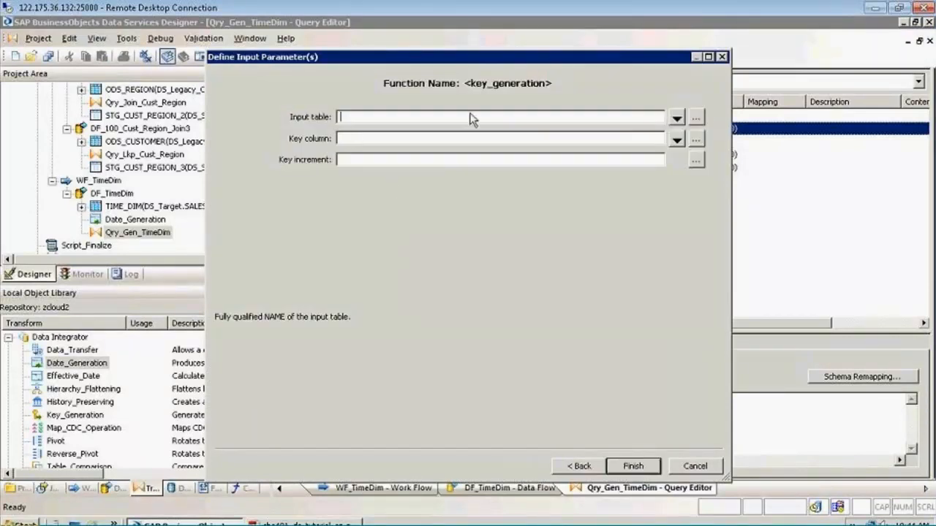
Set the function's input table to TIME_DIM from the DS_Target datastore
{"action": "left_click", "coordinate": [695, 117]}
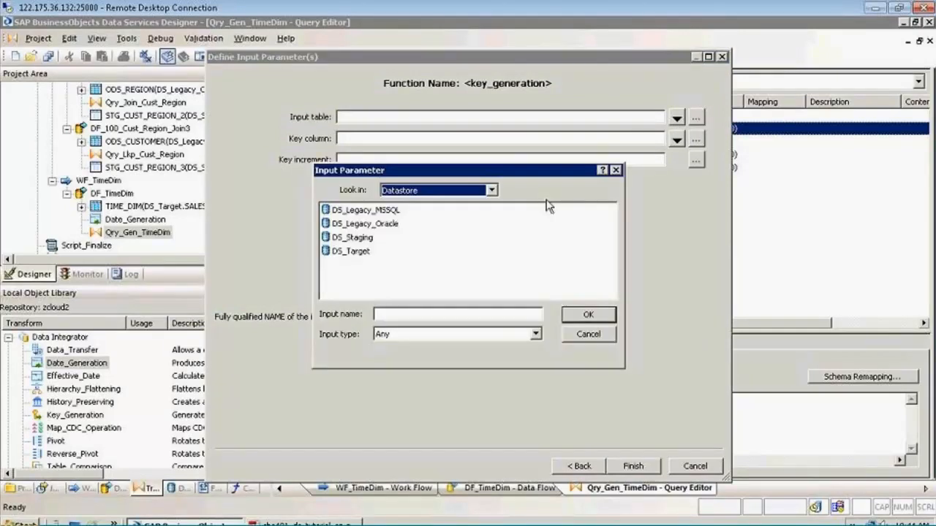
{"action": "double_click", "coordinate": [357, 252]}
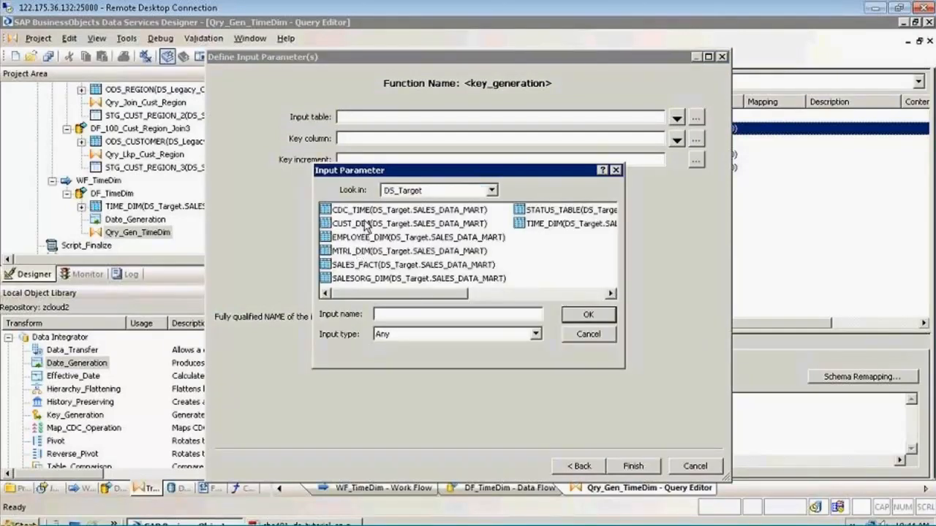
{"action": "left_click", "coordinate": [532, 228]}
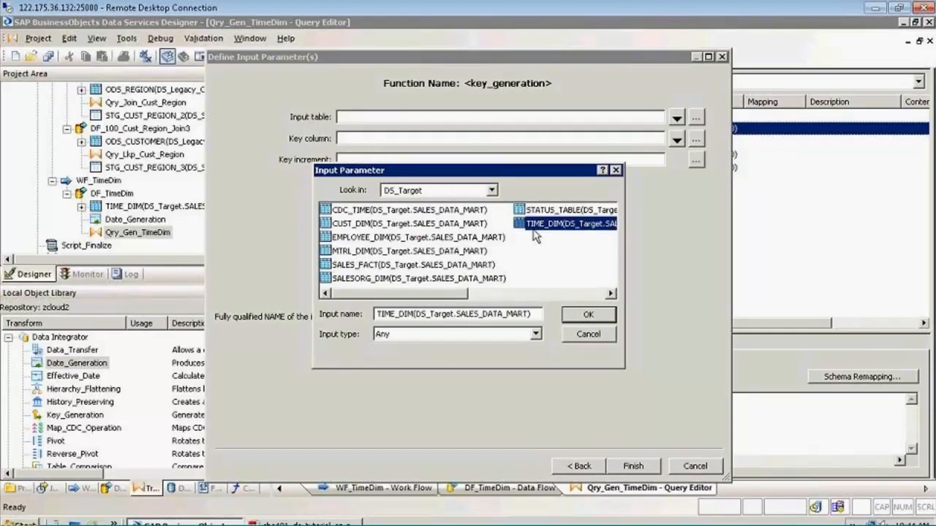
{"action": "double_click", "coordinate": [533, 225]}
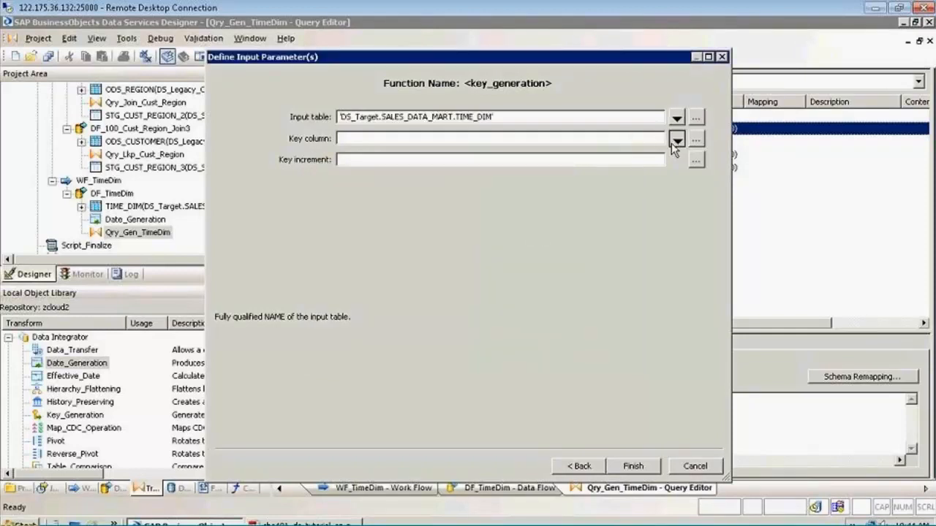
Set the key column to DATE_ID and the key increment to 1, and apply the key_generation mapping
{"action": "left_click", "coordinate": [676, 139]}
{"action": "double_click", "coordinate": [353, 212]}
{"action": "left_click", "coordinate": [368, 159]}
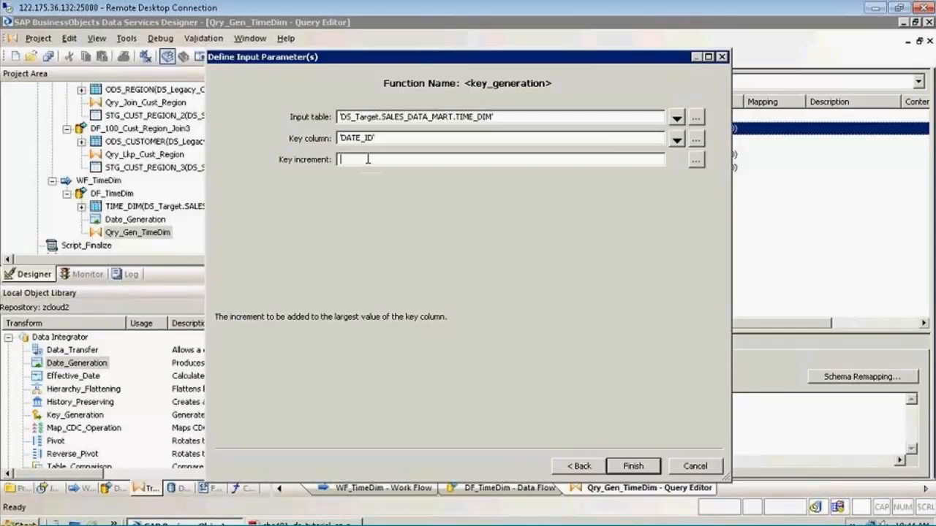
{"action": "type", "text": "1"}
{"action": "left_click", "coordinate": [633, 466]}
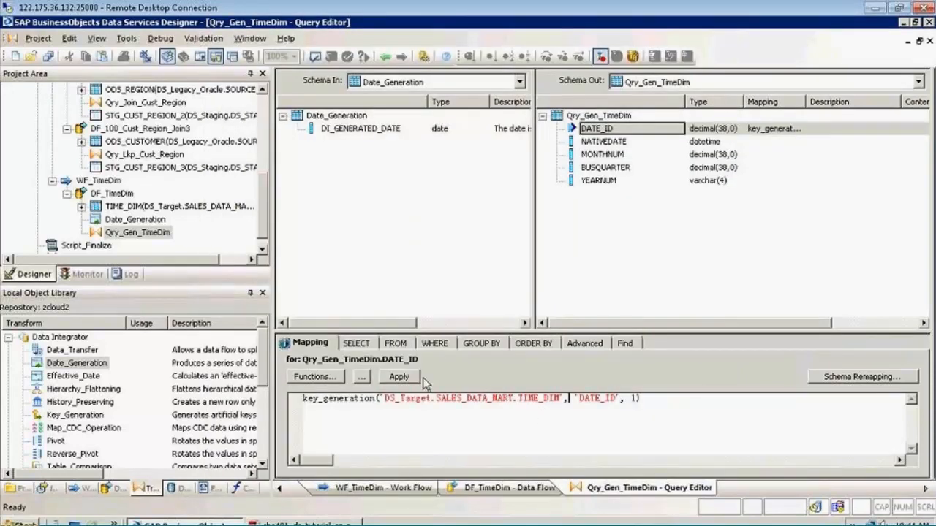
{"action": "left_click", "coordinate": [414, 378]}
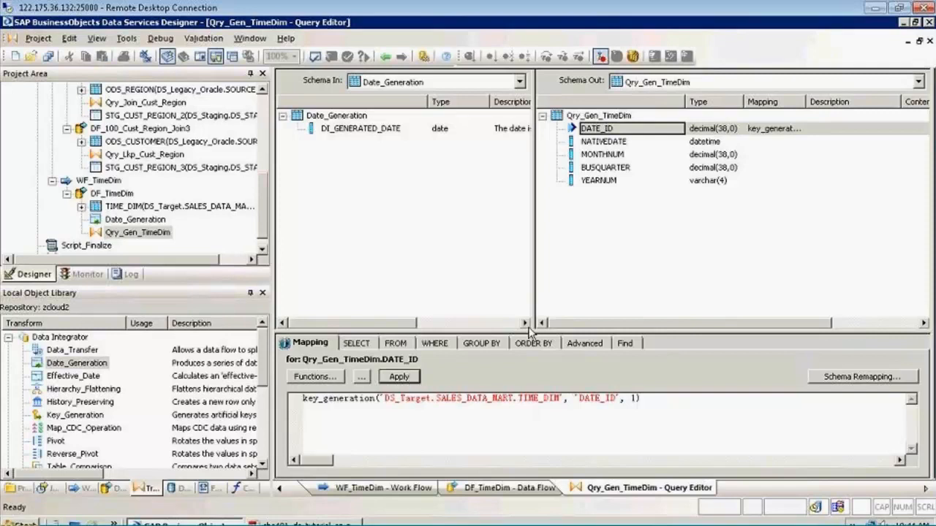
Switch to the tutorial PDF in Adobe Reader and look up the mapping expression for the Date_ID column
{"action": "left_click", "coordinate": [612, 143]}
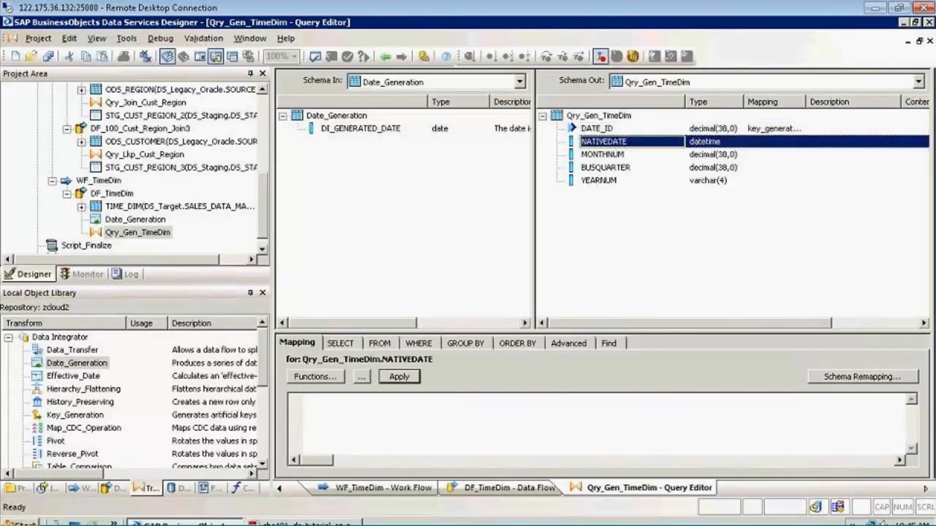
{"action": "left_click", "coordinate": [333, 522]}
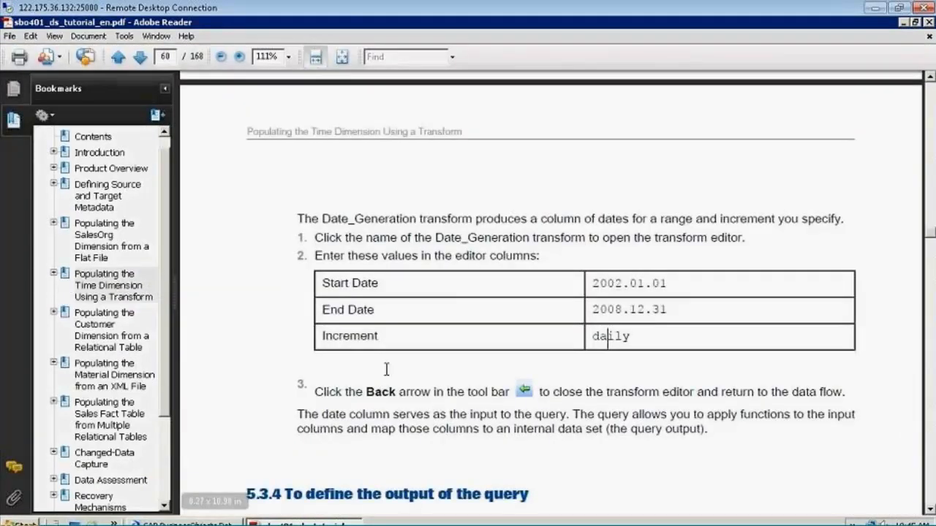
{"action": "scroll", "coordinate": [386, 369], "scroll_direction": "down", "scroll_amount": 2}
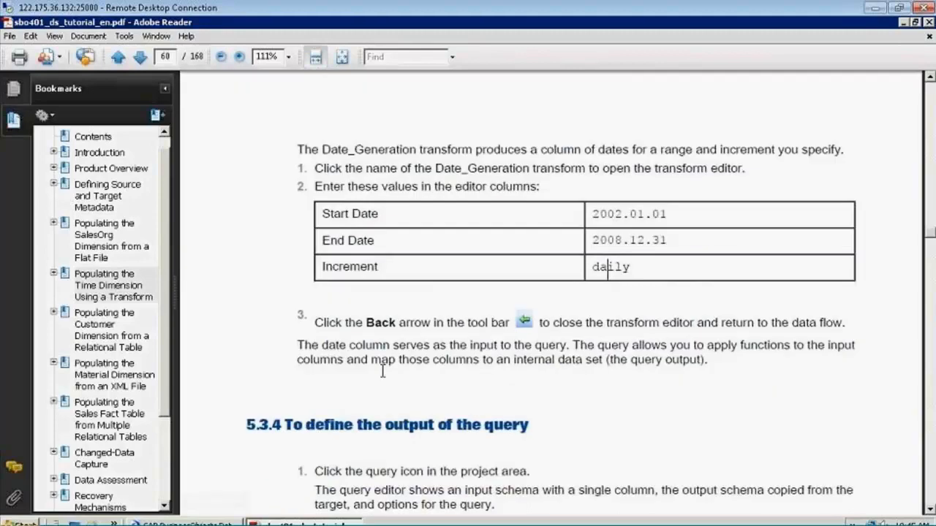
{"action": "scroll", "coordinate": [382, 371], "scroll_direction": "down", "scroll_amount": 12}
{"action": "double_click", "coordinate": [447, 309]}
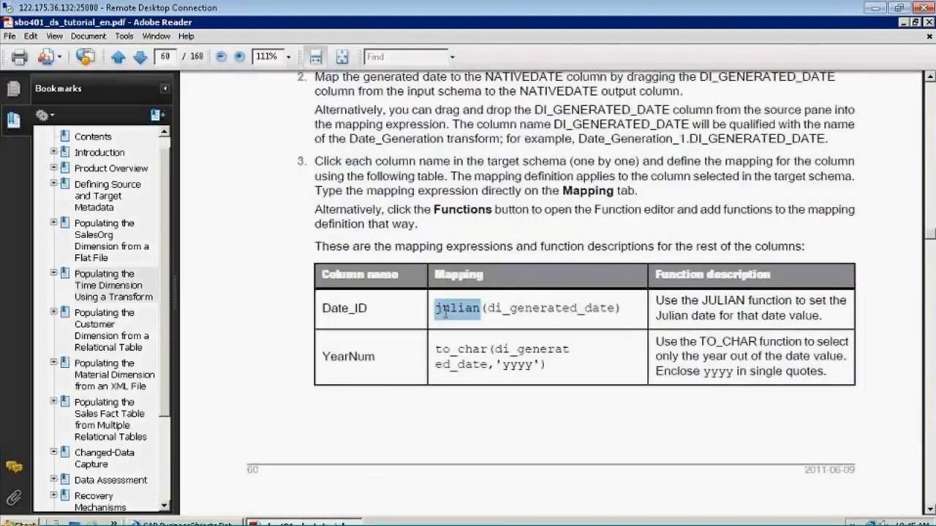
{"action": "key", "text": "alt+Tab"}
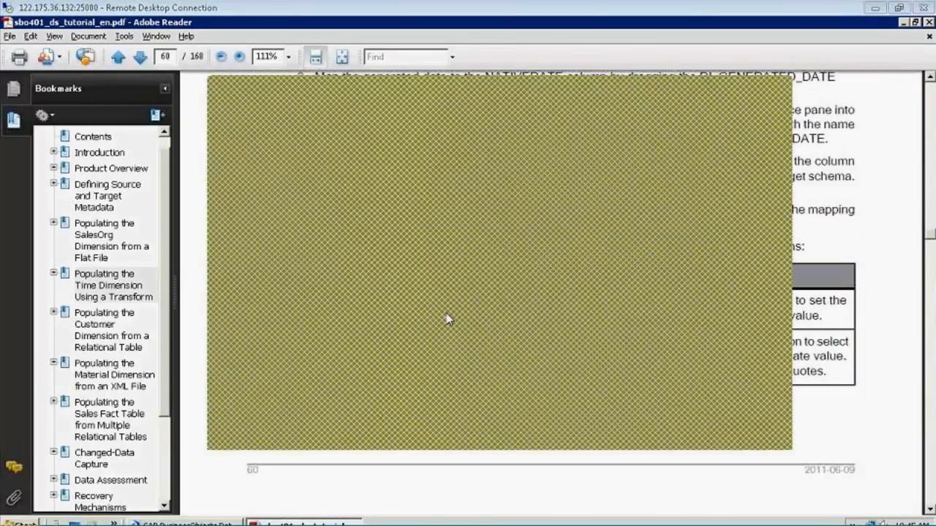
{"action": "key", "text": "alt+Tab"}
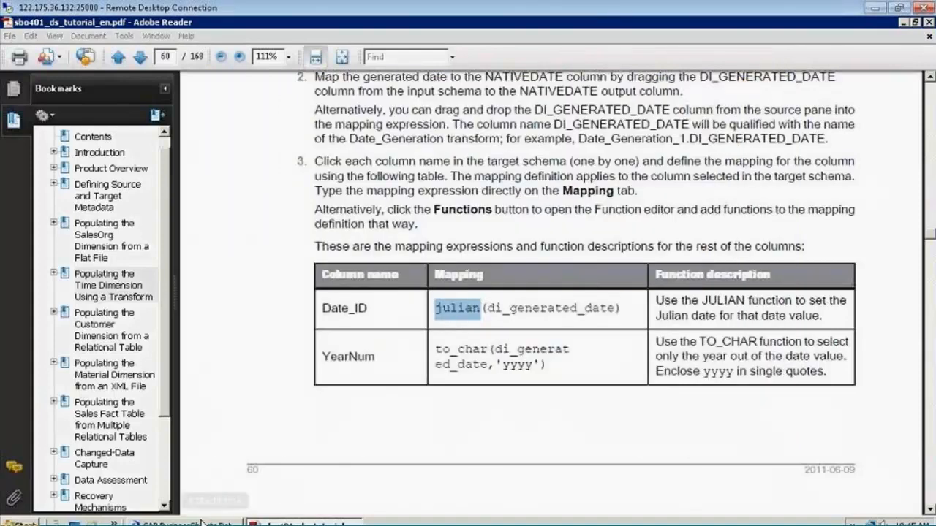
Back in Data Services Designer, replace the DATE_ID mapping with julian(Date_Generation.DI_GENERATED_DATE) and apply it
{"action": "left_click", "coordinate": [203, 523]}
{"action": "left_click", "coordinate": [591, 130]}
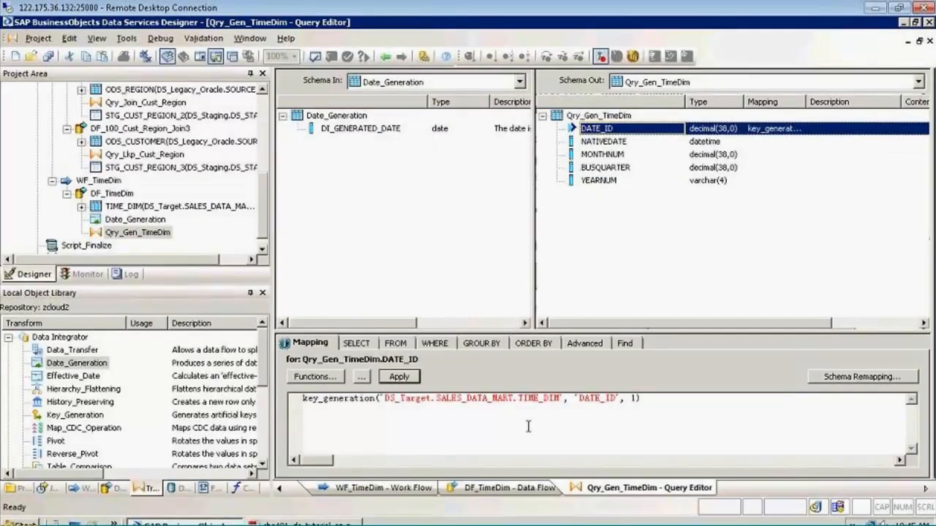
{"action": "left_click_drag", "start_coordinate": [629, 416], "coordinate": [303, 399]}
{"action": "key", "text": "Delete"}
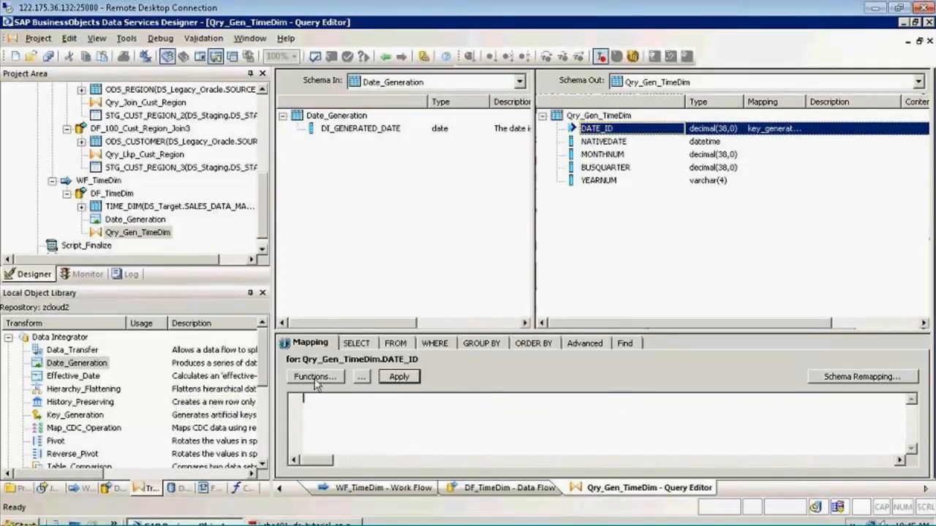
{"action": "type", "text": "julian"}
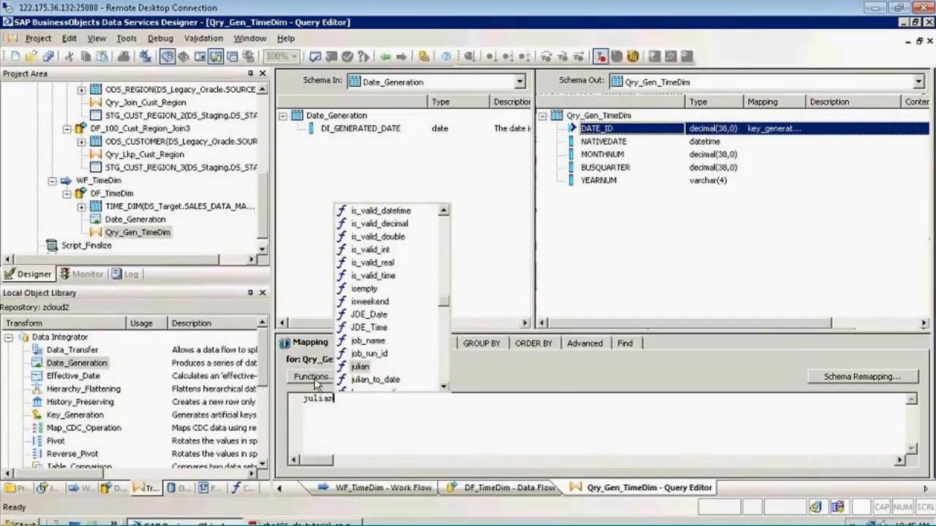
{"action": "type", "text": "("}
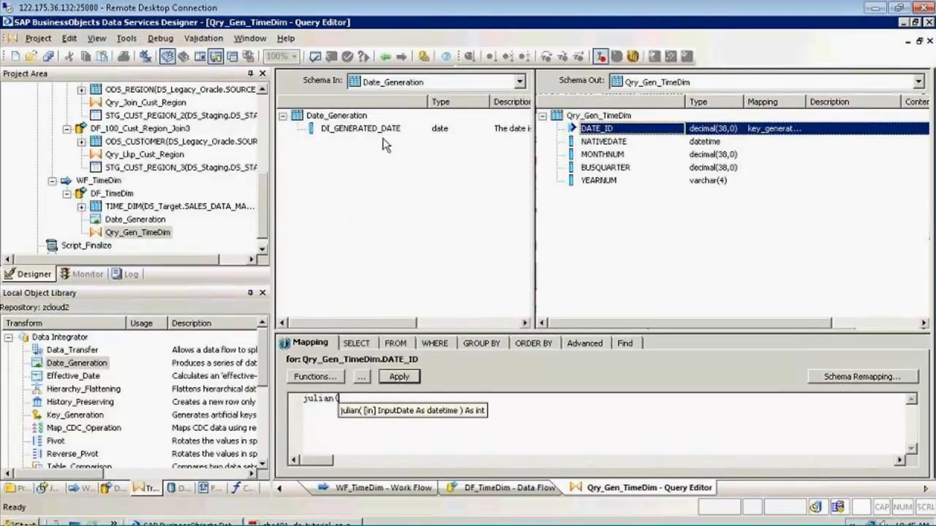
{"action": "left_click_drag", "start_coordinate": [385, 144], "coordinate": [409, 412]}
{"action": "type", "text": ")"}
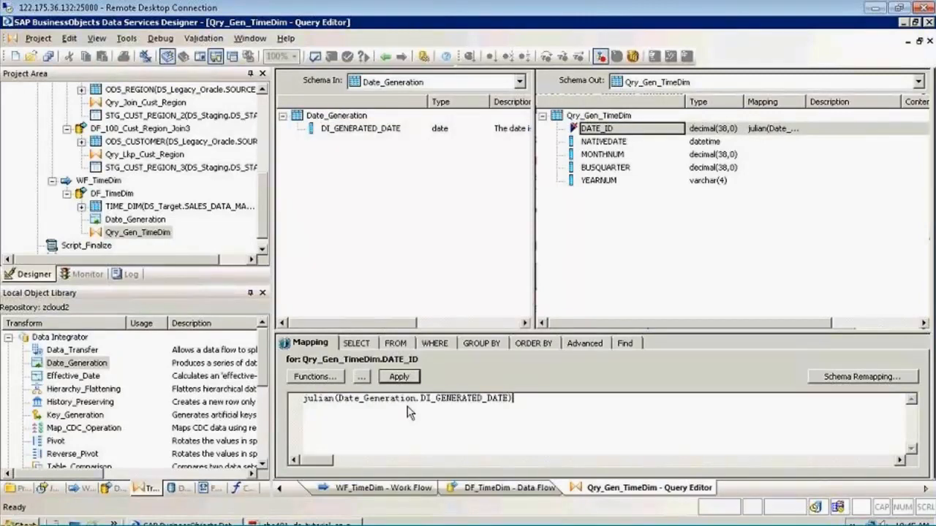
{"action": "left_click", "coordinate": [414, 378]}
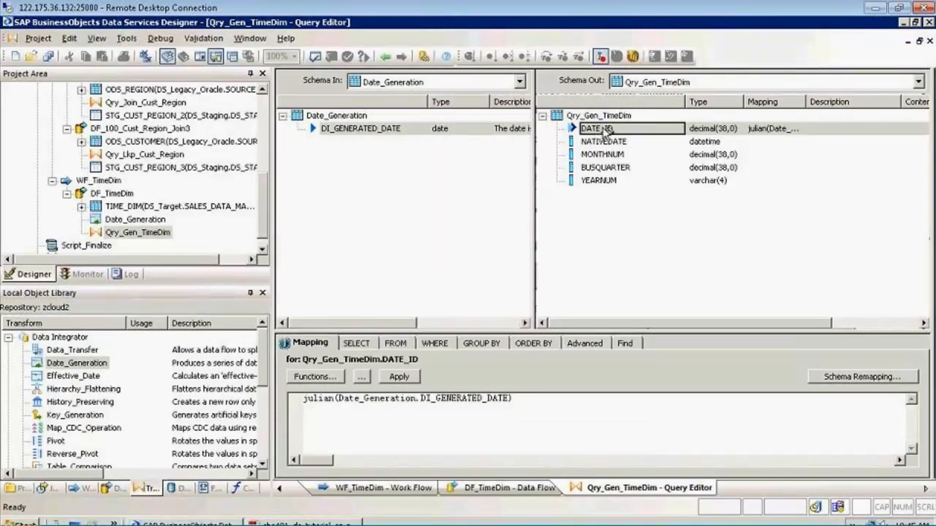
{"action": "left_click_drag", "start_coordinate": [557, 408], "coordinate": [176, 402]}
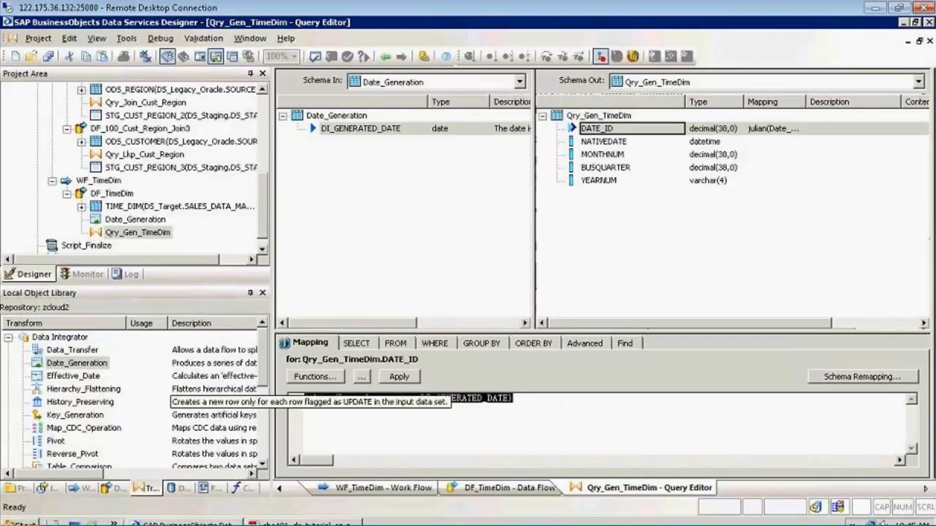
{"action": "left_click", "coordinate": [396, 398]}
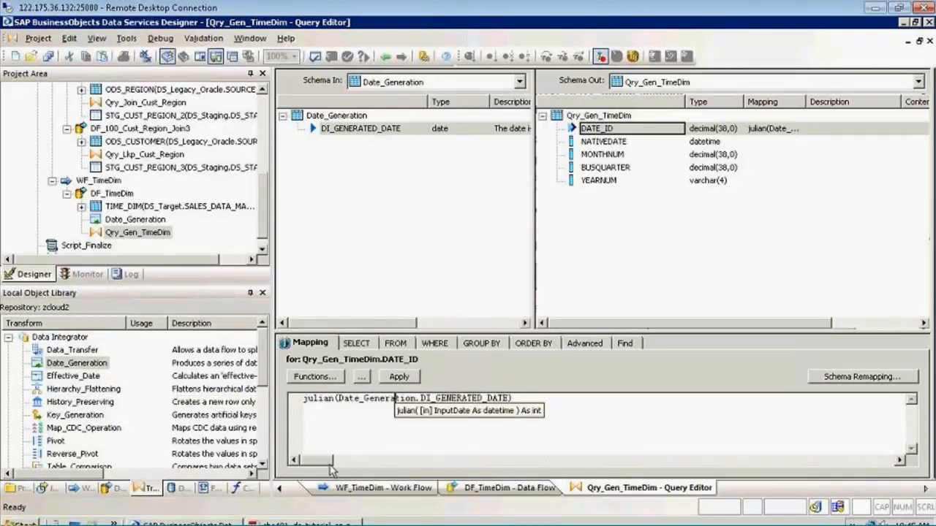
Switch to the tutorial PDF in Adobe Reader and look up the mapping expression for the YearNum column
{"action": "left_click", "coordinate": [303, 523]}
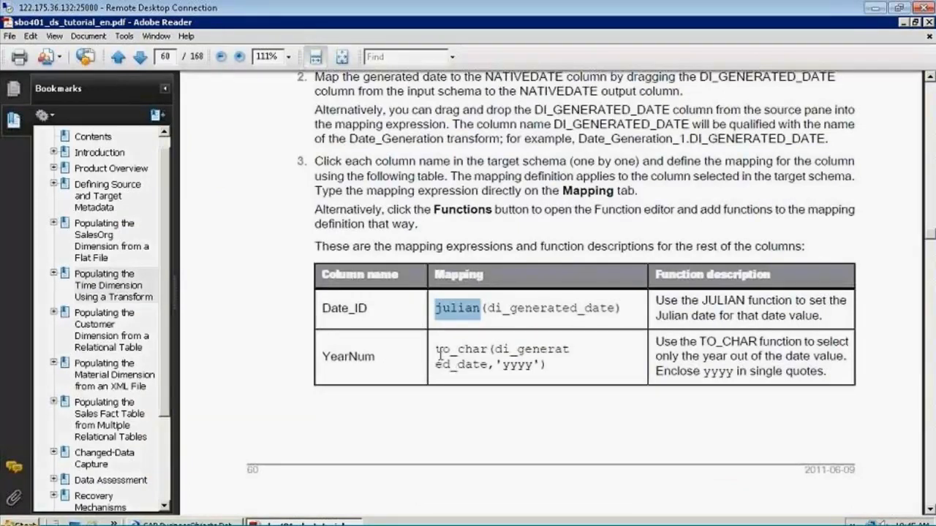
{"action": "double_click", "coordinate": [521, 366]}
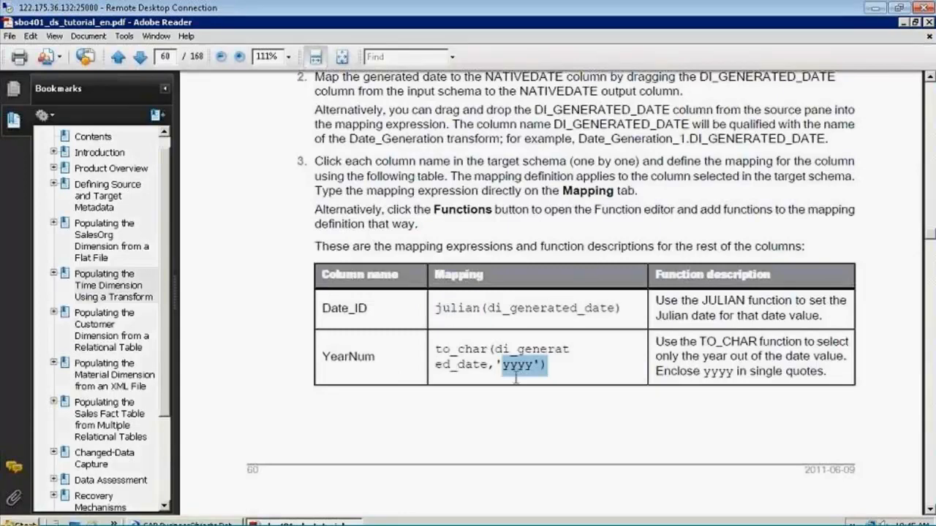
{"action": "key", "text": "alt+Tab"}
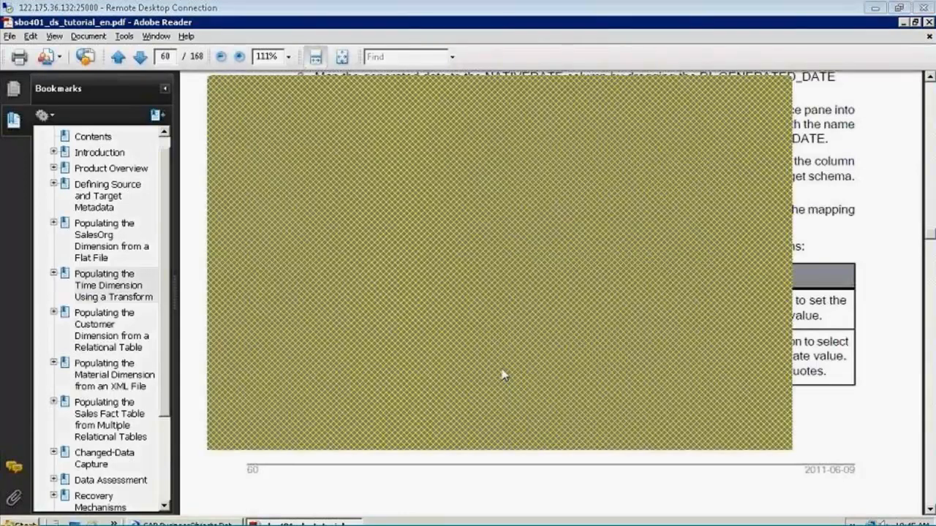
{"action": "left_click", "coordinate": [772, 93]}
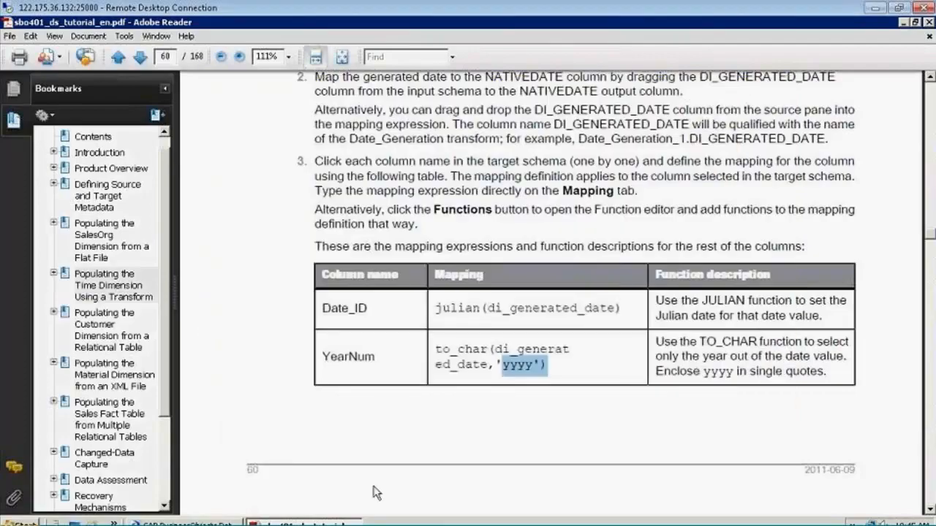
Return to Data Services Designer and open the empty mapping of the YEARNUM output column for editing
{"action": "left_click", "coordinate": [223, 523]}
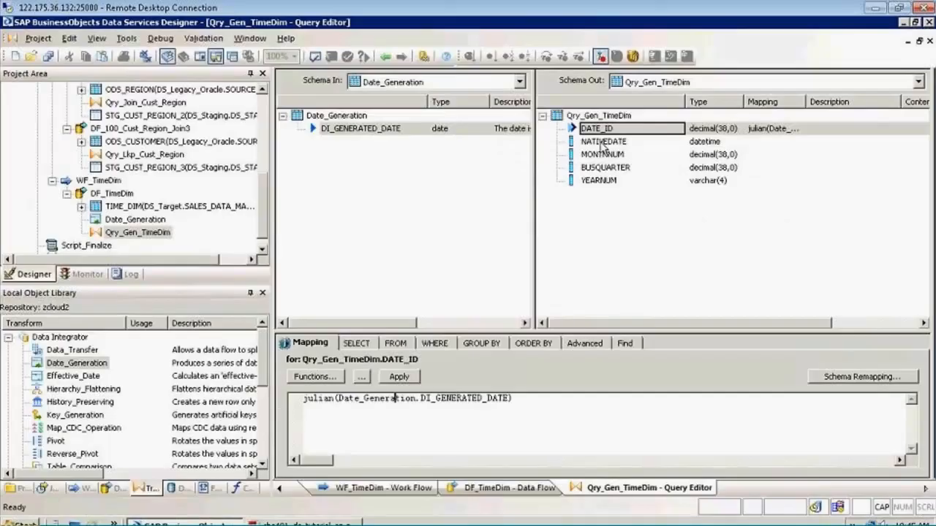
{"action": "left_click", "coordinate": [596, 183]}
{"action": "left_click", "coordinate": [408, 438]}
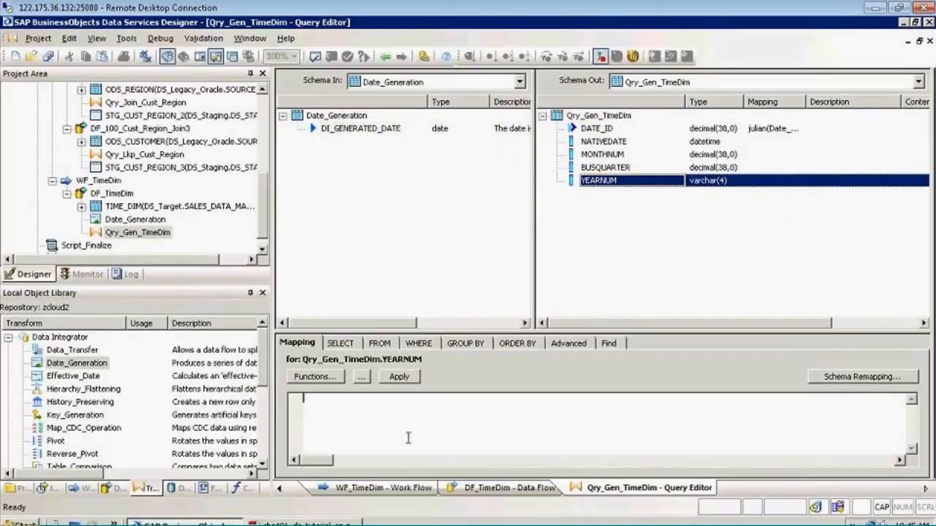
Recheck the YearNum date format expression in the Adobe Reader tutorial and return to Data Services Designer
{"action": "key", "text": "alt+Tab"}
{"action": "left_click", "coordinate": [269, 522]}
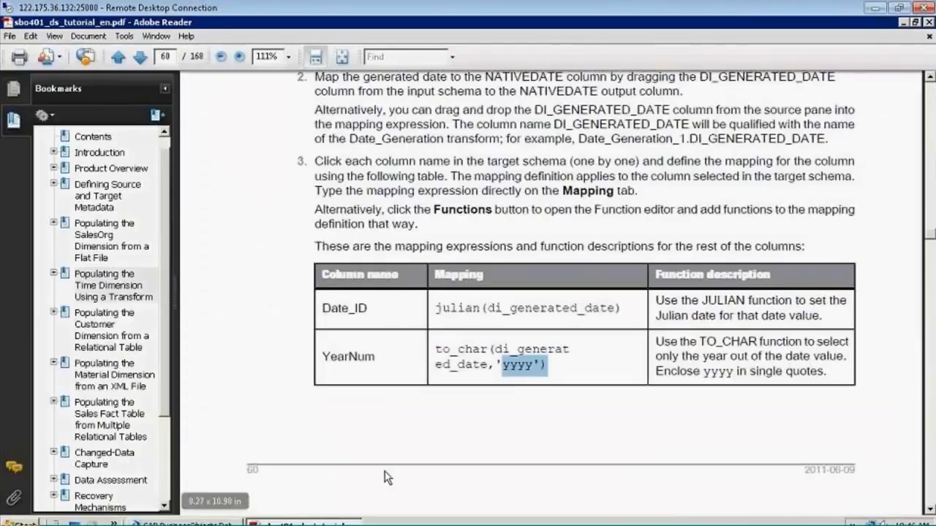
{"action": "key", "text": "alt+Tab"}
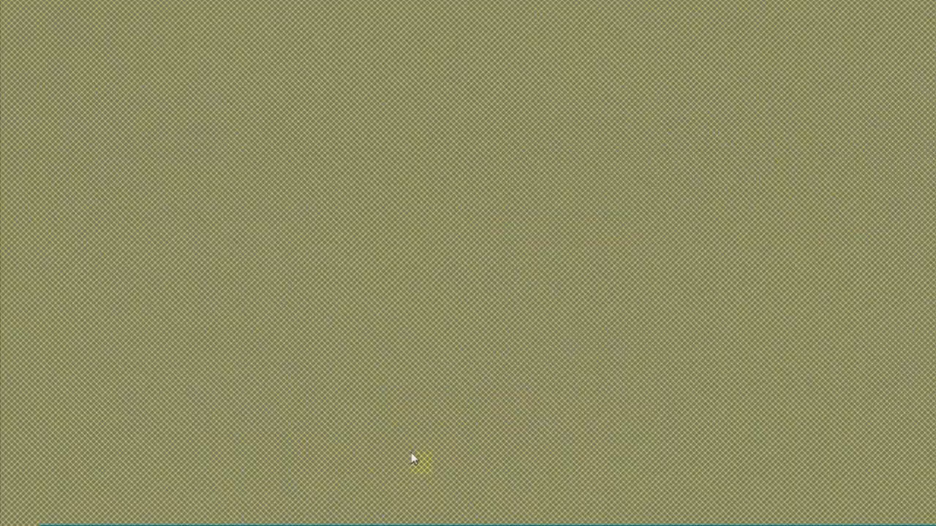
{"action": "left_click", "coordinate": [341, 510]}
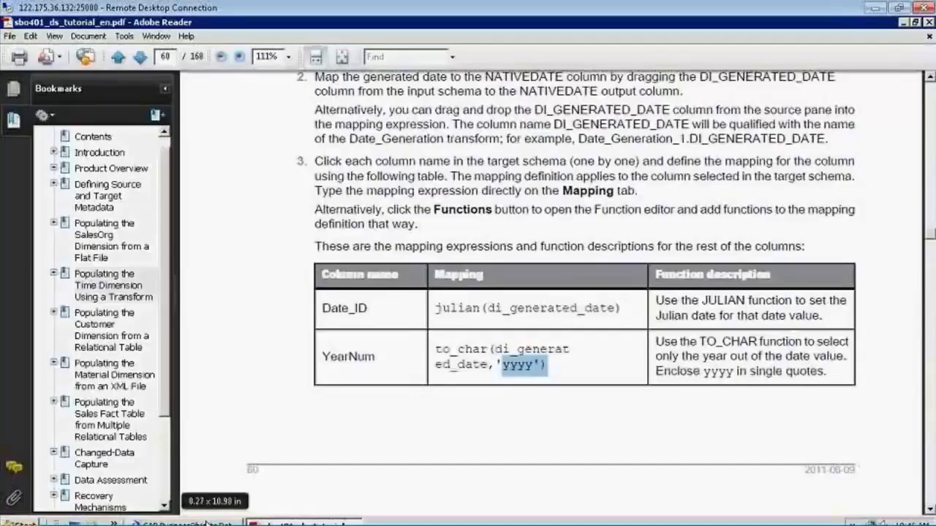
{"action": "left_click", "coordinate": [186, 522]}
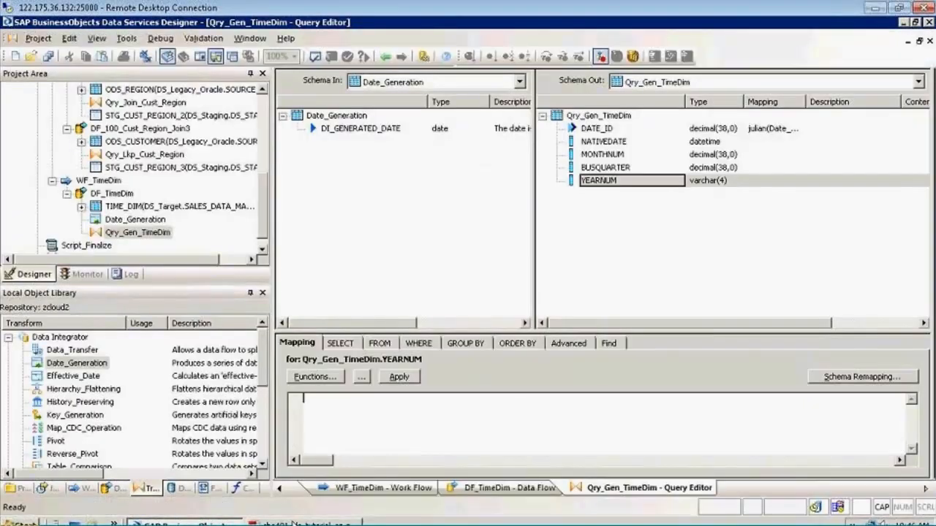
Map the YEARNUM output column to TO_CHAR(Date_Generation.DI_GENERATED_DATE, 'YYYY') in Data Services Designer and apply the mapping
{"action": "left_click", "coordinate": [301, 523]}
{"action": "left_click", "coordinate": [227, 523]}
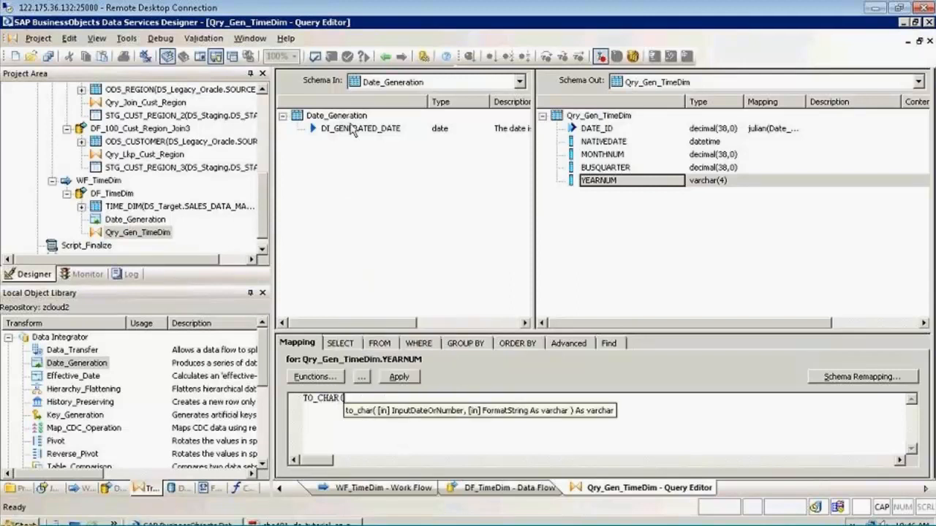
{"action": "left_click_drag", "start_coordinate": [360, 128], "coordinate": [381, 401]}
{"action": "type", "text": ", '"}
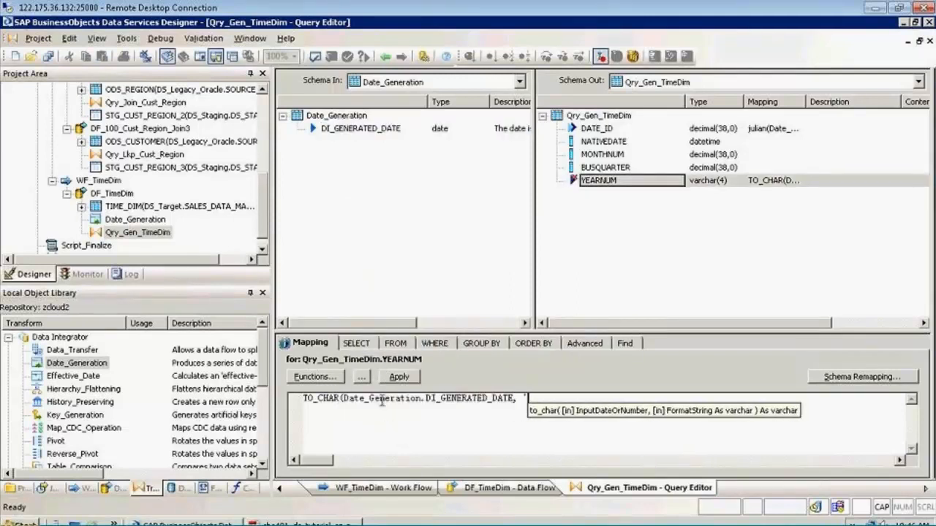
{"action": "type", "text": "')"}
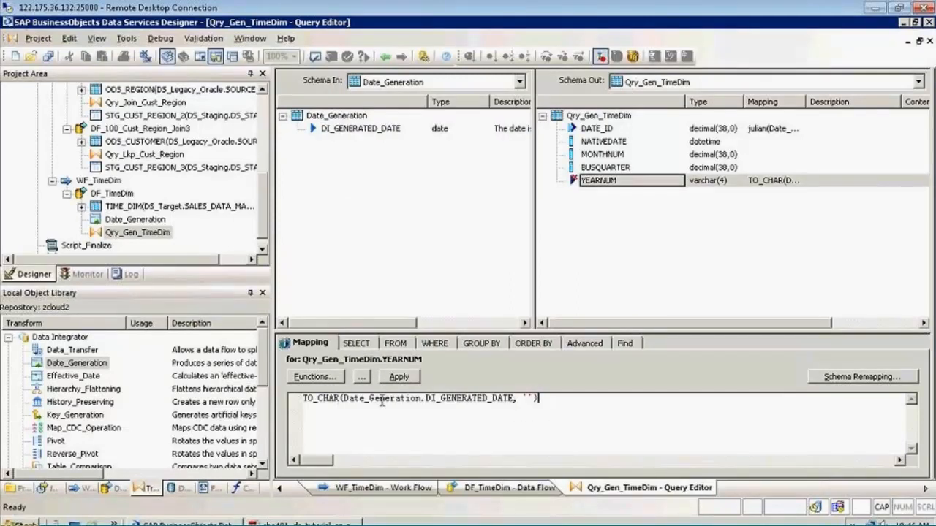
{"action": "key", "text": "Left"}
{"action": "key", "text": "Left"}
{"action": "type", "text": "YYYY"}
{"action": "left_click", "coordinate": [414, 378]}
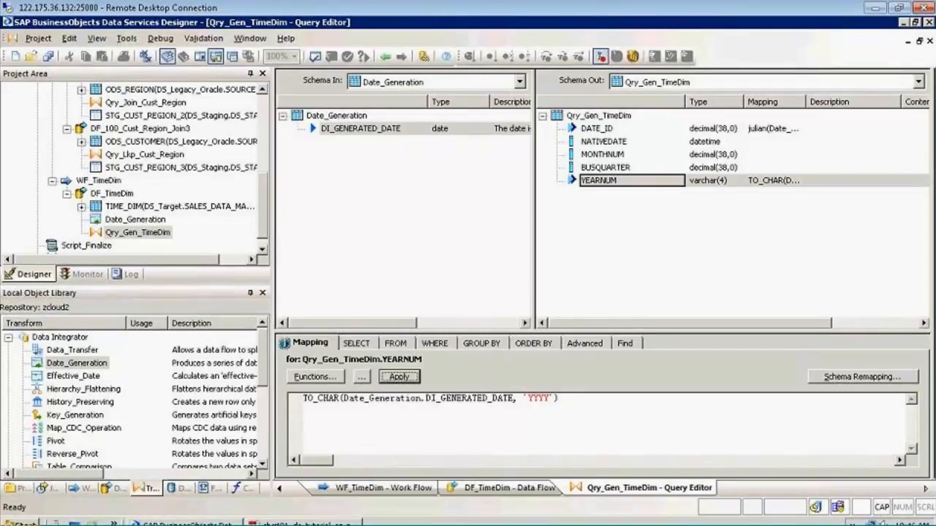
Look up the MonthNum and BusQuarter mapping expressions in the Adobe Reader tutorial, and open the MONTHNUM column's mapping in Data Services Designer
{"action": "left_click", "coordinate": [300, 524]}
{"action": "scroll", "coordinate": [330, 345], "scroll_direction": "down", "scroll_amount": 2}
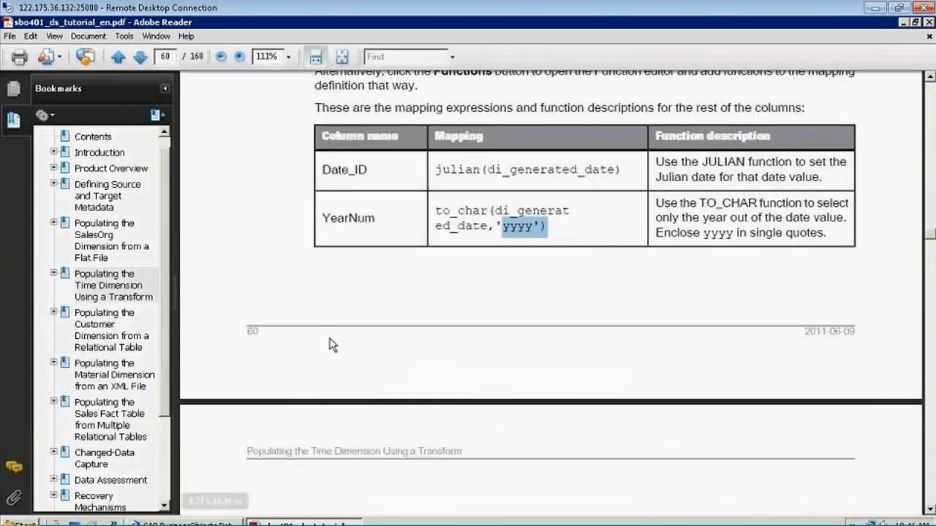
{"action": "scroll", "coordinate": [330, 340], "scroll_direction": "down", "scroll_amount": 3}
{"action": "scroll", "coordinate": [329, 337], "scroll_direction": "down", "scroll_amount": 4}
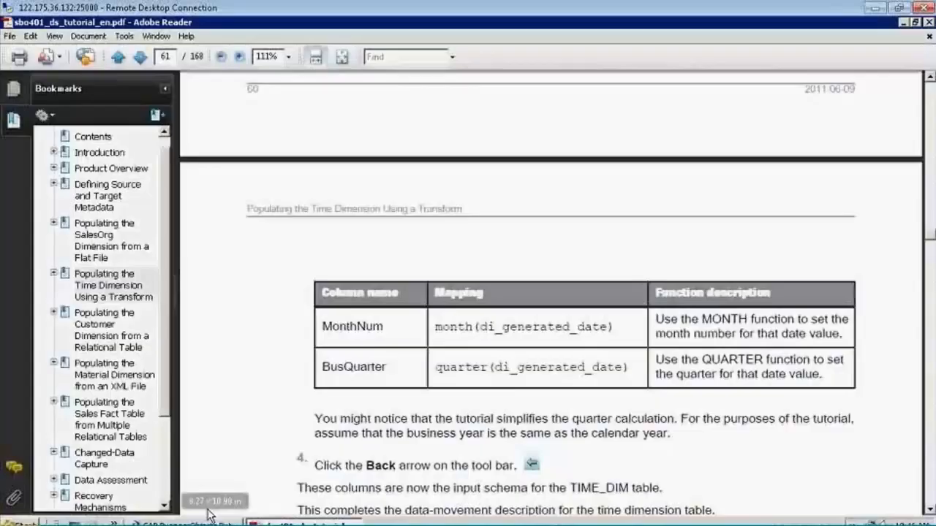
{"action": "left_click", "coordinate": [183, 522]}
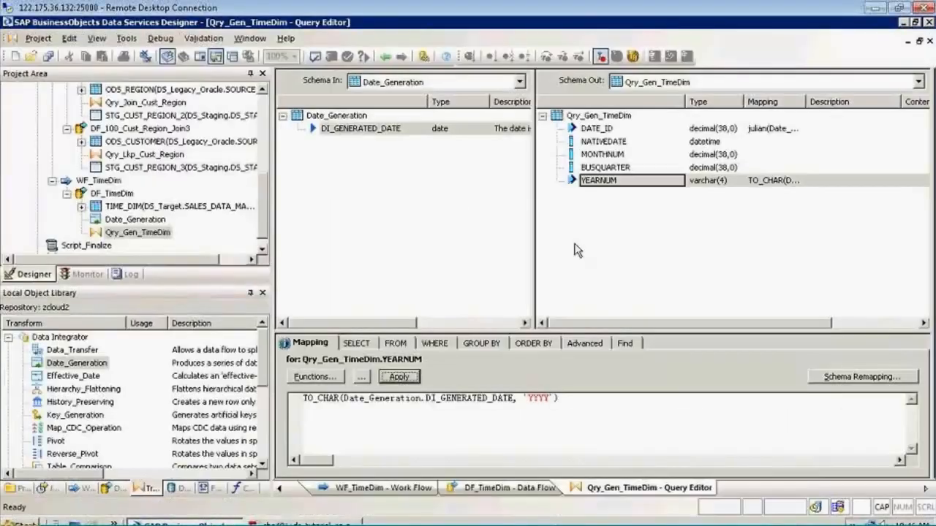
{"action": "left_click", "coordinate": [598, 155]}
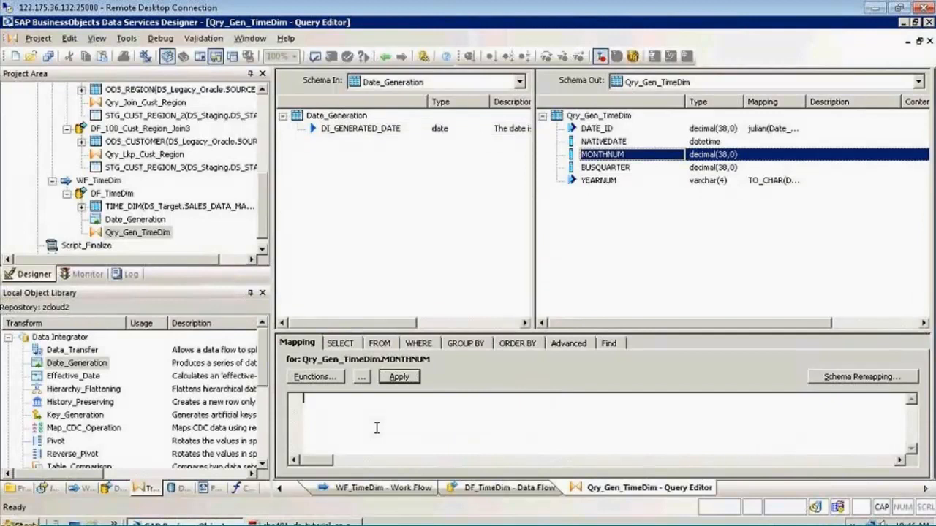
{"action": "type", "text": "MONTH"}
{"action": "key", "text": "BackSpace"}
{"action": "key", "text": "BackSpace"}
{"action": "key", "text": "BackSpace"}
{"action": "key", "text": "BackSpace"}
{"action": "key", "text": "BackSpace"}
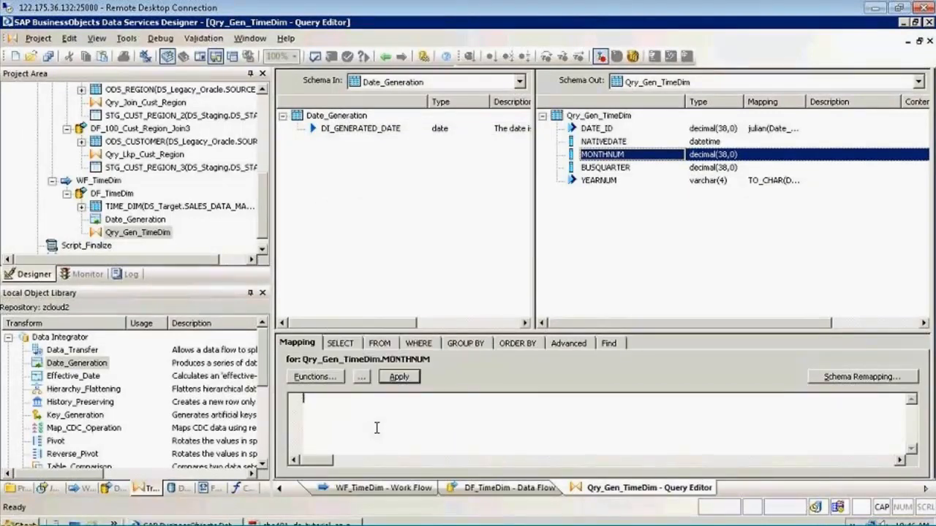
Map the MONTHNUM column with the month date function, using Date_Generation.DI_GENERATED_DATE as its input date
{"action": "left_click", "coordinate": [313, 377]}
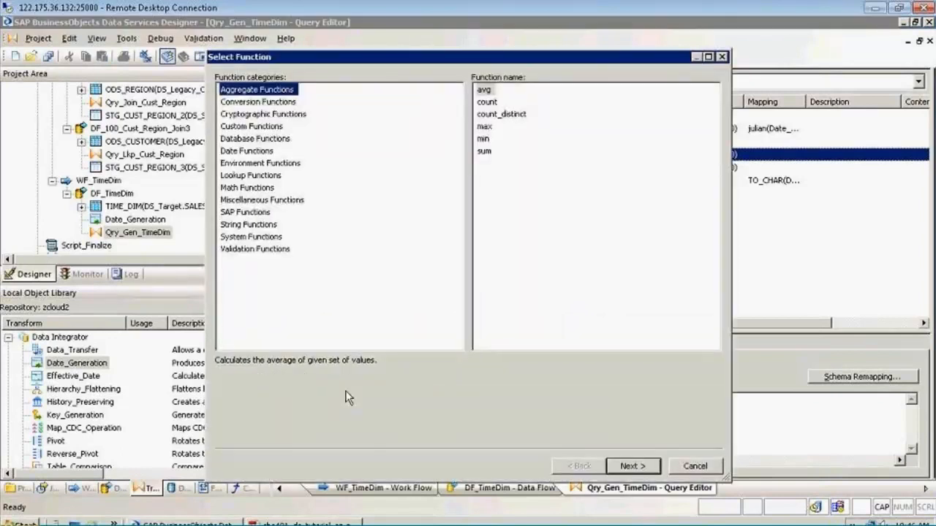
{"action": "left_click", "coordinate": [237, 151]}
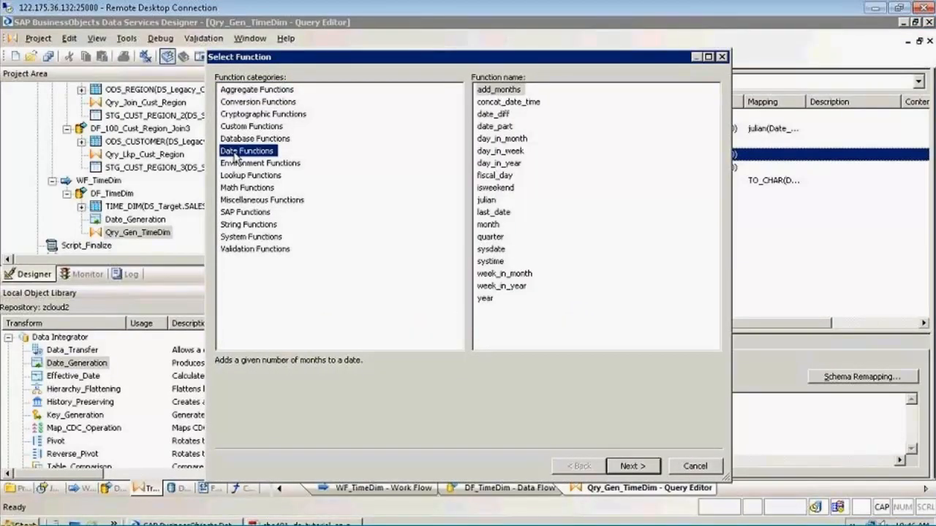
{"action": "left_click", "coordinate": [488, 226]}
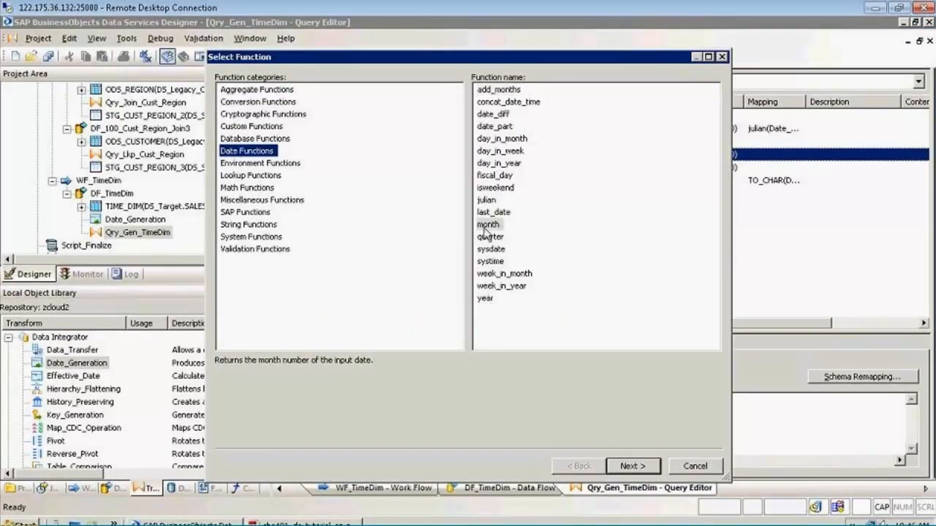
{"action": "left_click", "coordinate": [633, 465]}
{"action": "left_click", "coordinate": [696, 117]}
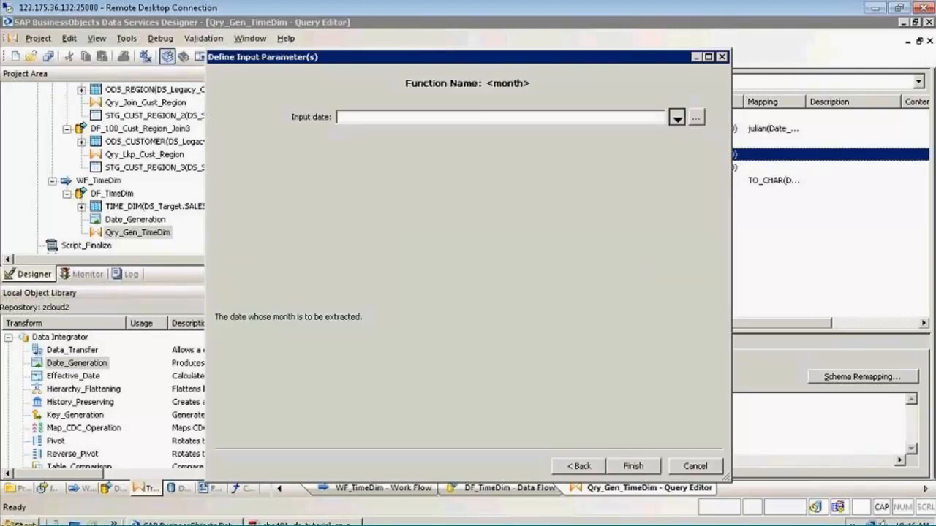
{"action": "double_click", "coordinate": [366, 211]}
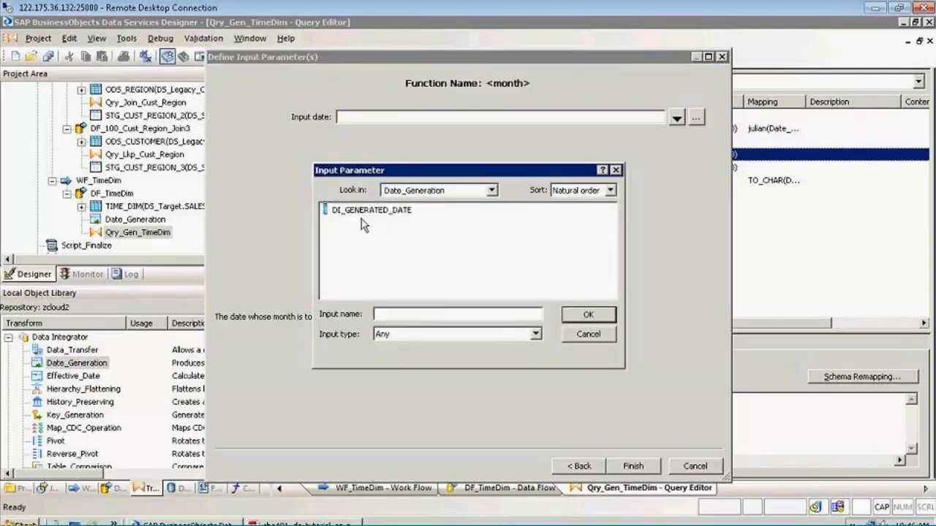
{"action": "double_click", "coordinate": [366, 211]}
{"action": "left_click", "coordinate": [620, 468]}
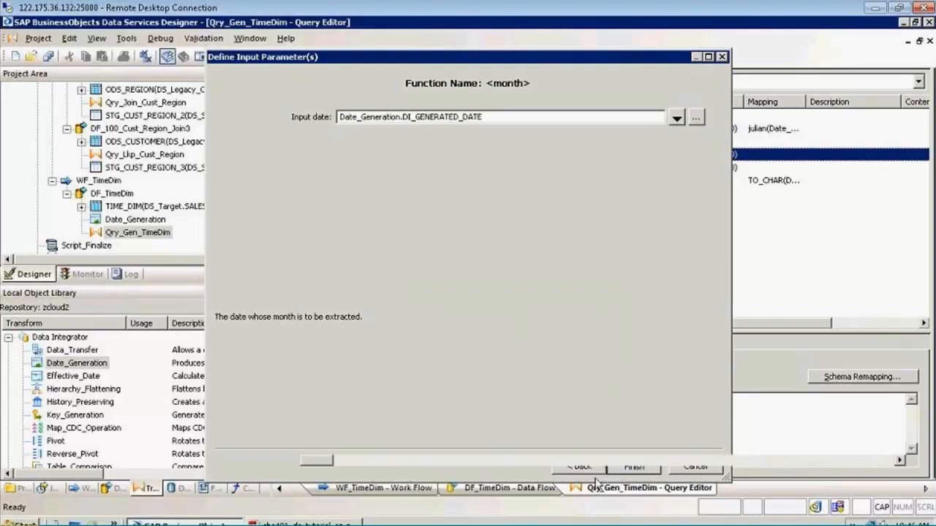
Map the BUSQUARTER output column to QUARTER(Date_Generation.DI_GENERATED_DATE) and apply the mapping
{"action": "left_click", "coordinate": [592, 167]}
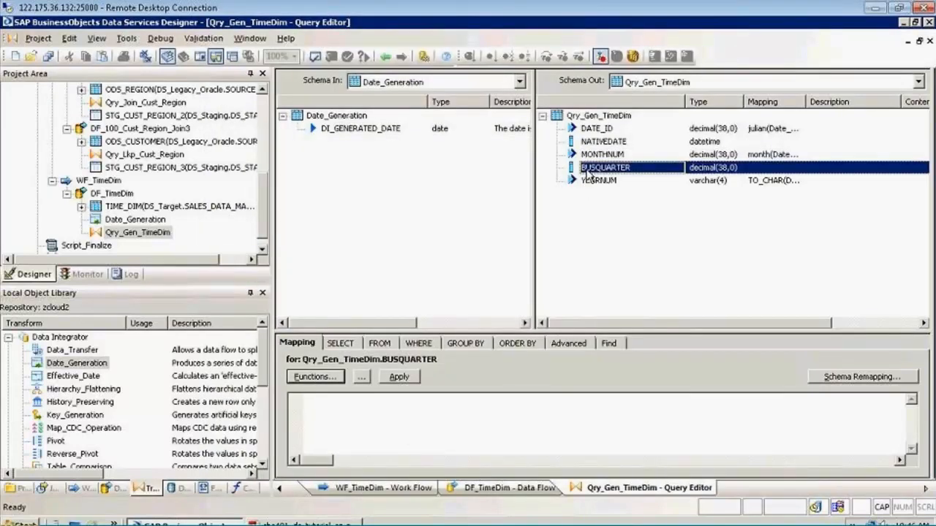
{"action": "left_click", "coordinate": [407, 422]}
{"action": "type", "text": "qUARTER("}
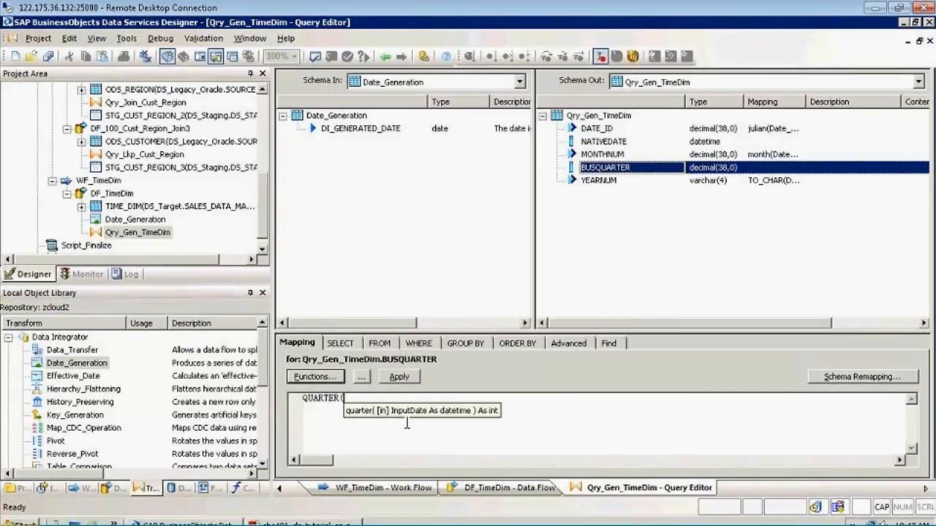
{"action": "left_click", "coordinate": [358, 129]}
{"action": "left_click_drag", "start_coordinate": [358, 129], "coordinate": [394, 406]}
{"action": "type", "text": ")"}
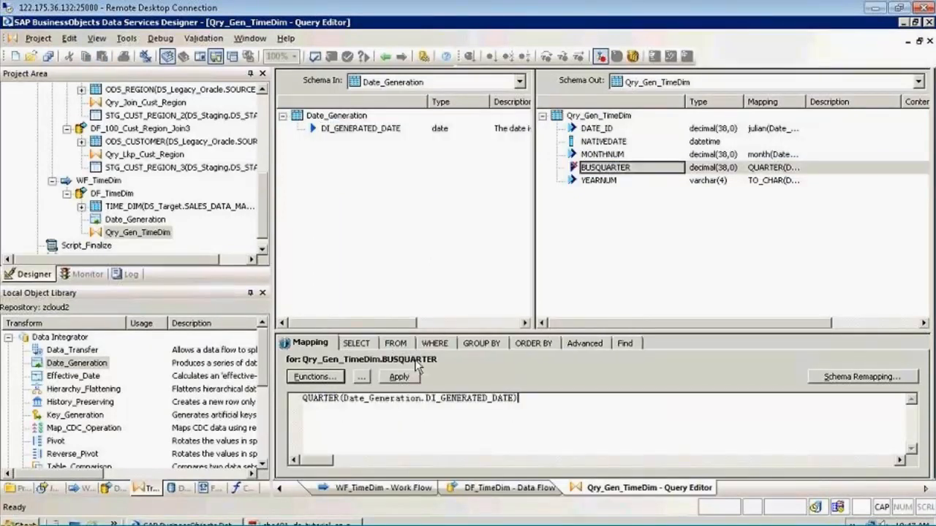
{"action": "left_click", "coordinate": [399, 378]}
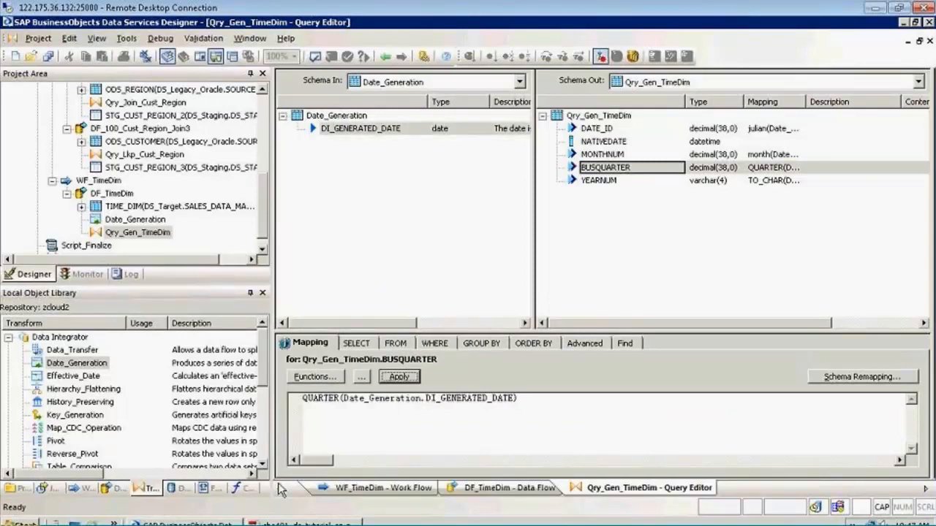
Switch to the tutorial PDF in Adobe Reader and look up how to map the NATIVEDATE column
{"action": "left_click", "coordinate": [273, 523]}
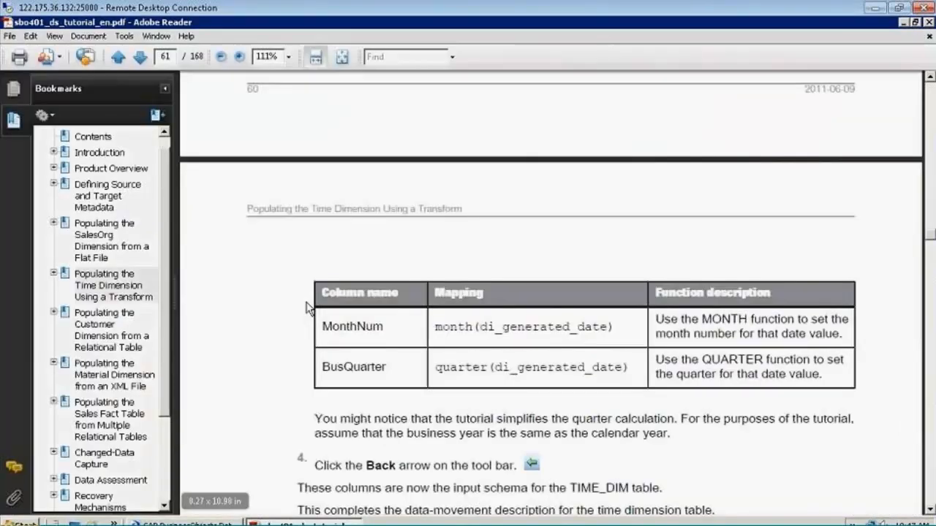
{"action": "scroll", "coordinate": [307, 309], "scroll_direction": "down", "scroll_amount": 2}
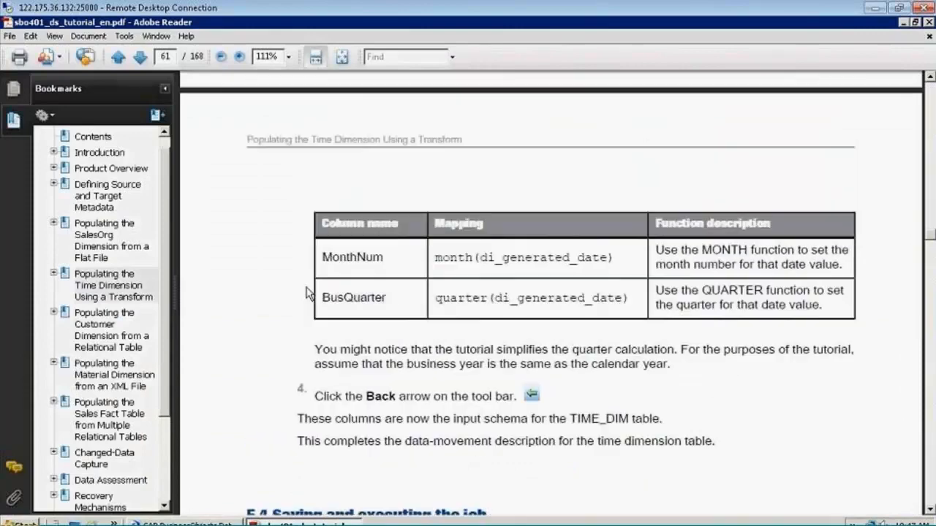
{"action": "scroll", "coordinate": [307, 309], "scroll_direction": "up", "scroll_amount": 5}
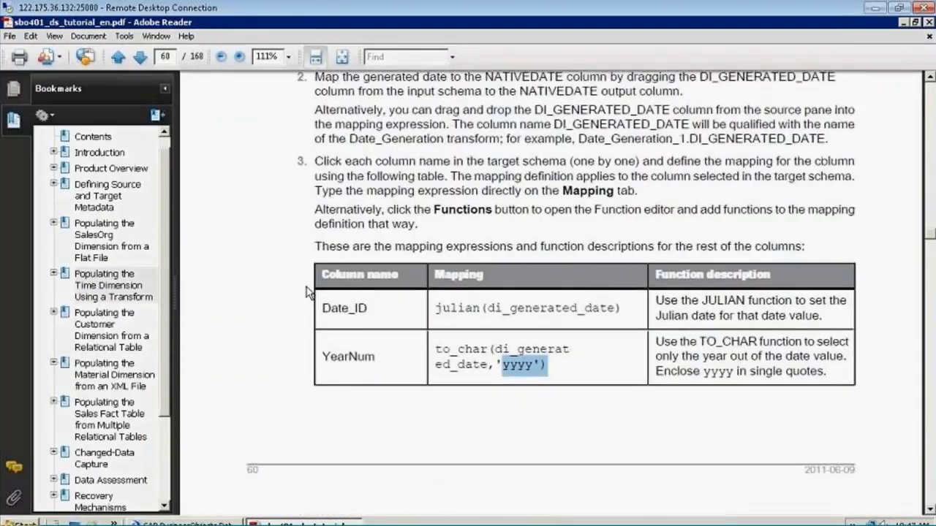
{"action": "scroll", "coordinate": [306, 285], "scroll_direction": "up", "scroll_amount": 1}
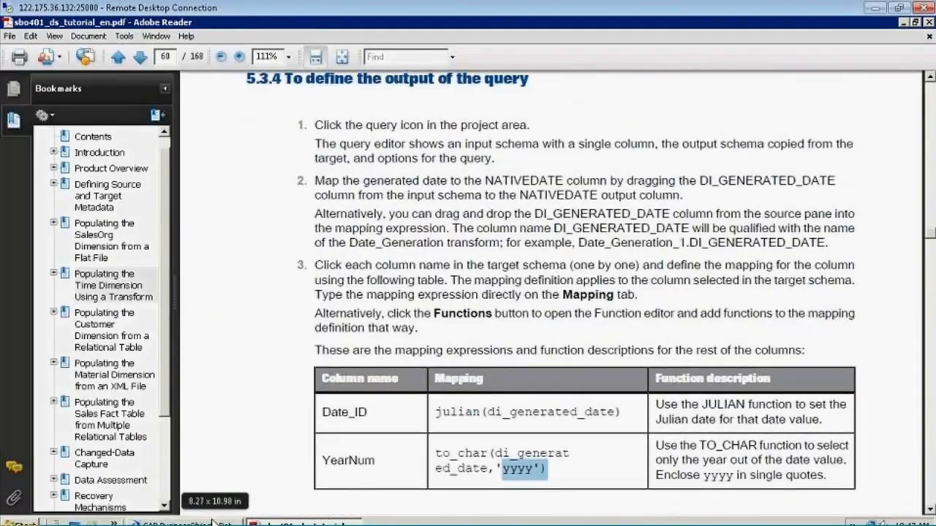
Back in Data Services Designer, map the NATIVEDATE output column to Date_Generation.DI_GENERATED_DATE and validate the query
{"action": "left_click", "coordinate": [216, 521]}
{"action": "left_click", "coordinate": [589, 142]}
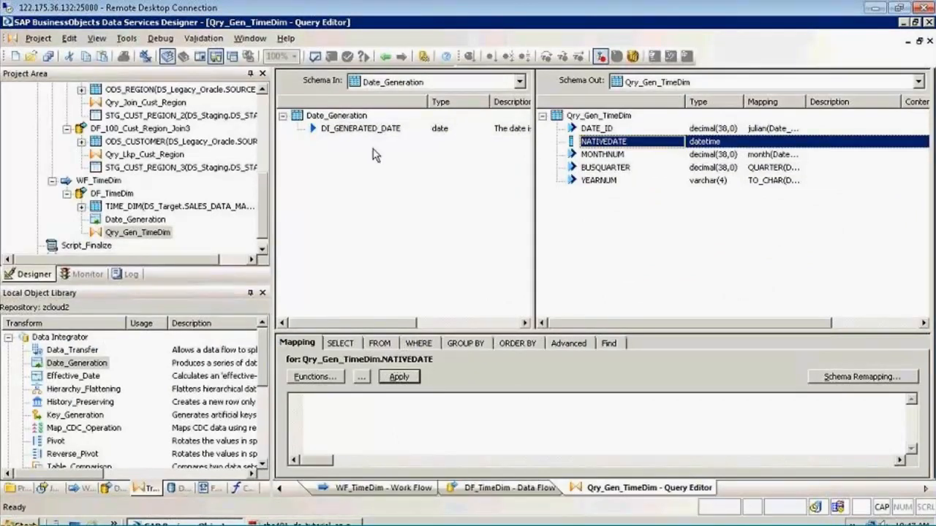
{"action": "left_click_drag", "start_coordinate": [369, 135], "coordinate": [382, 416]}
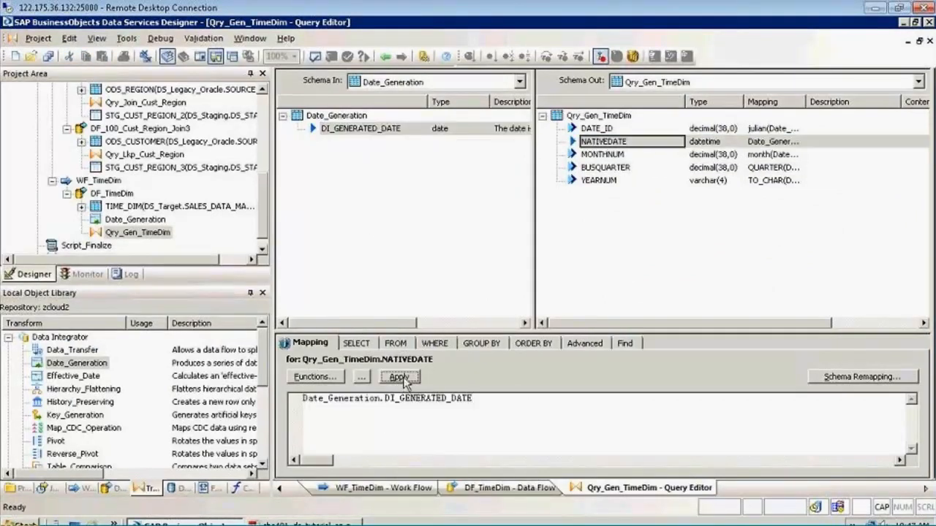
{"action": "left_click", "coordinate": [401, 377]}
{"action": "left_click", "coordinate": [315, 56]}
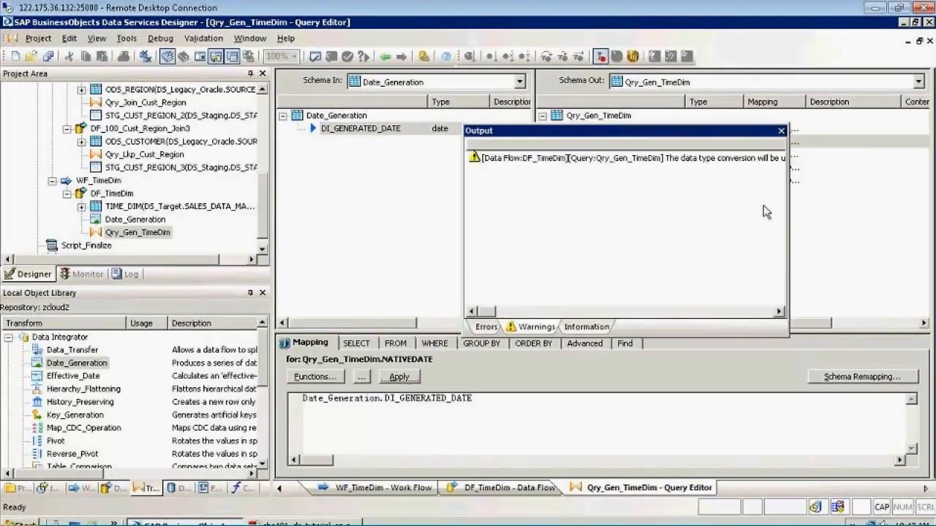
{"action": "left_click", "coordinate": [781, 130]}
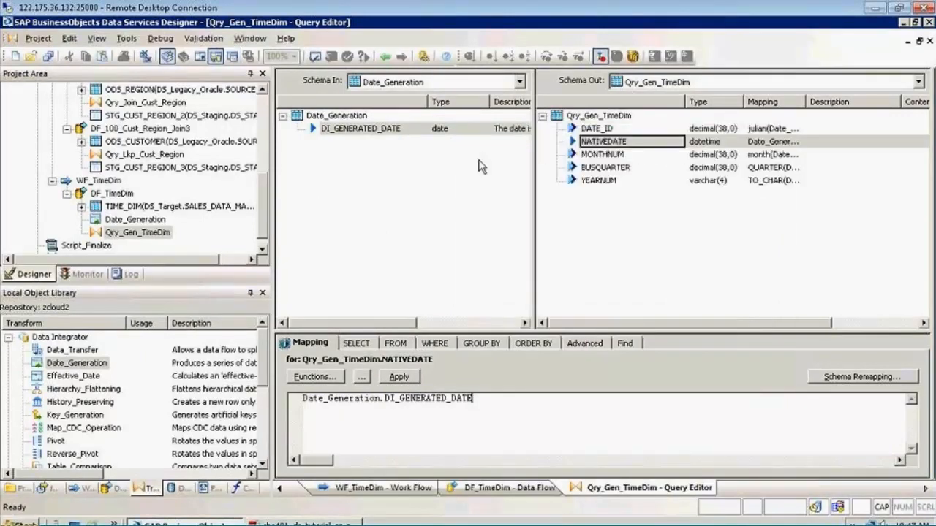
Go back to the DF_TimeDim data flow and save all the changes
{"action": "left_click", "coordinate": [386, 57]}
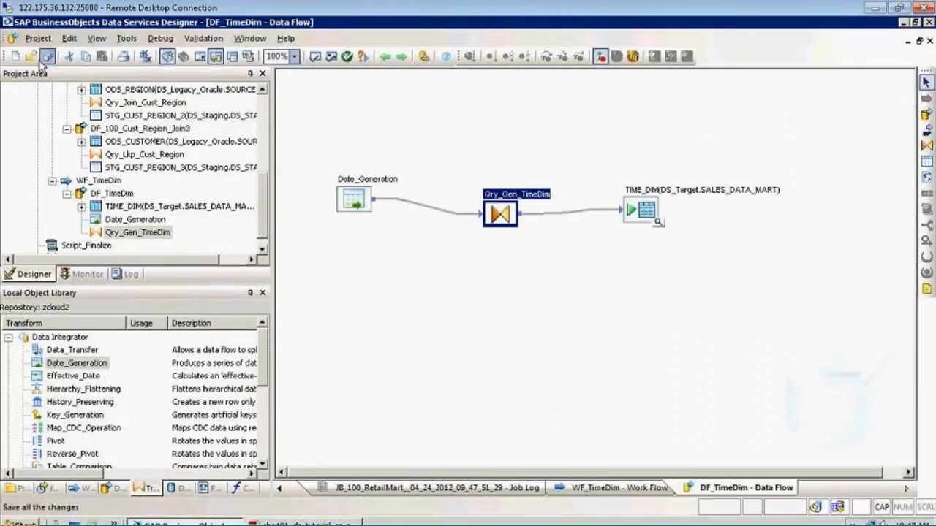
{"action": "left_click", "coordinate": [45, 57]}
{"action": "left_click", "coordinate": [361, 350]}
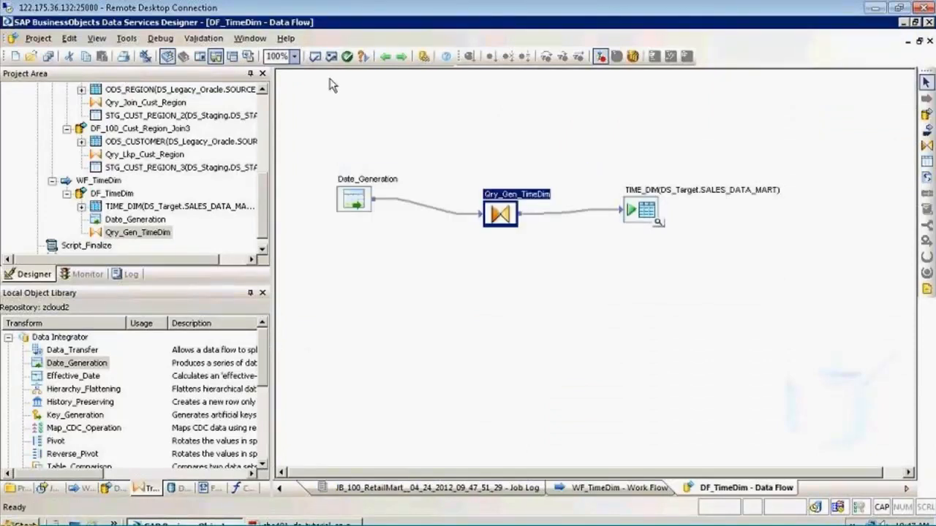
Validate the objects in the DF_TimeDim data flow, read through the validation output and close it
{"action": "left_click", "coordinate": [331, 56]}
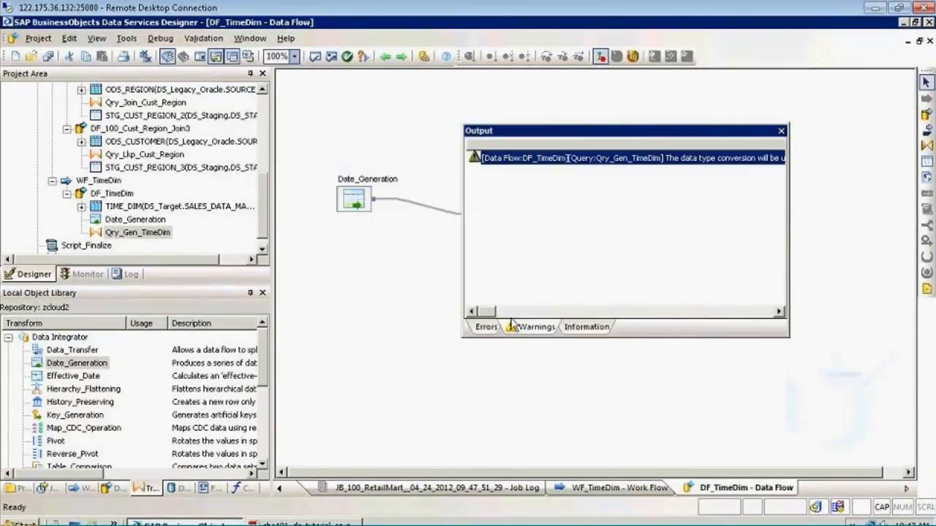
{"action": "left_click_drag", "start_coordinate": [488, 312], "coordinate": [515, 311]}
{"action": "left_click", "coordinate": [542, 310]}
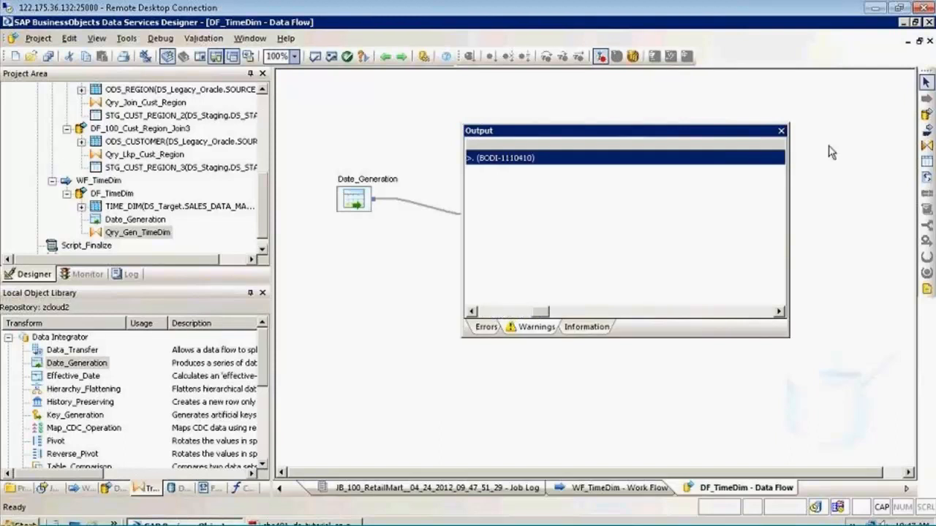
{"action": "left_click", "coordinate": [781, 131]}
{"action": "left_click", "coordinate": [616, 332]}
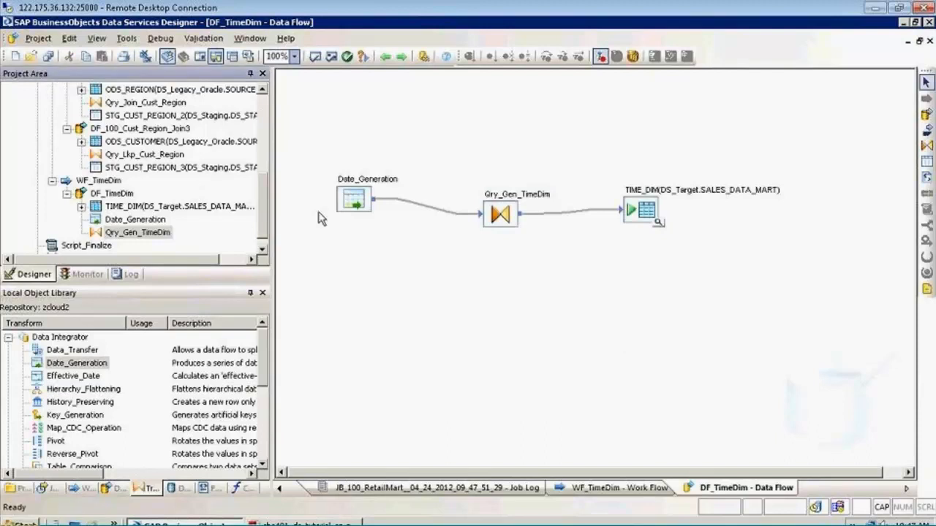
Open the Date_Generation transform in the data flow and review its output column, start date, end date and increment
{"action": "double_click", "coordinate": [356, 192]}
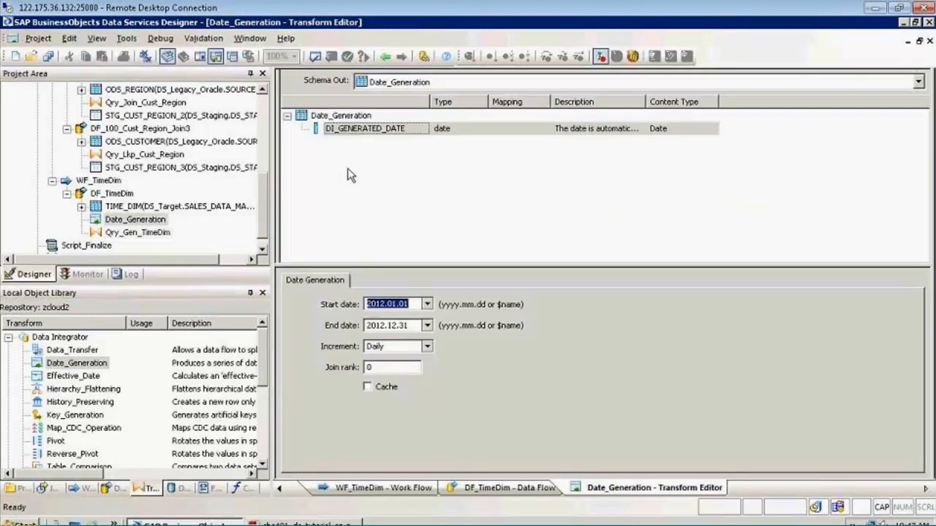
{"action": "left_click", "coordinate": [501, 133]}
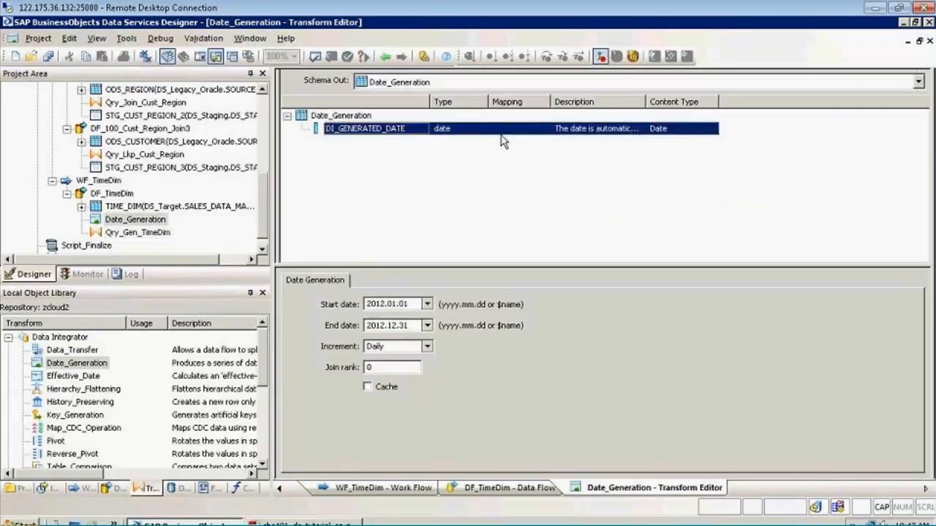
{"action": "left_click", "coordinate": [411, 327]}
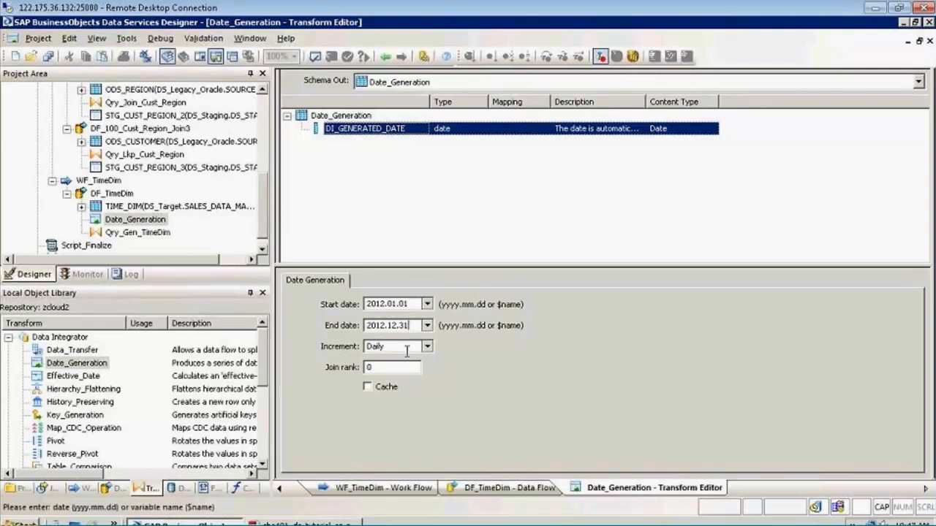
Return to the DF_TimeDim data flow, view the TIME_DIM target table's data and close the data view
{"action": "left_click", "coordinate": [386, 58]}
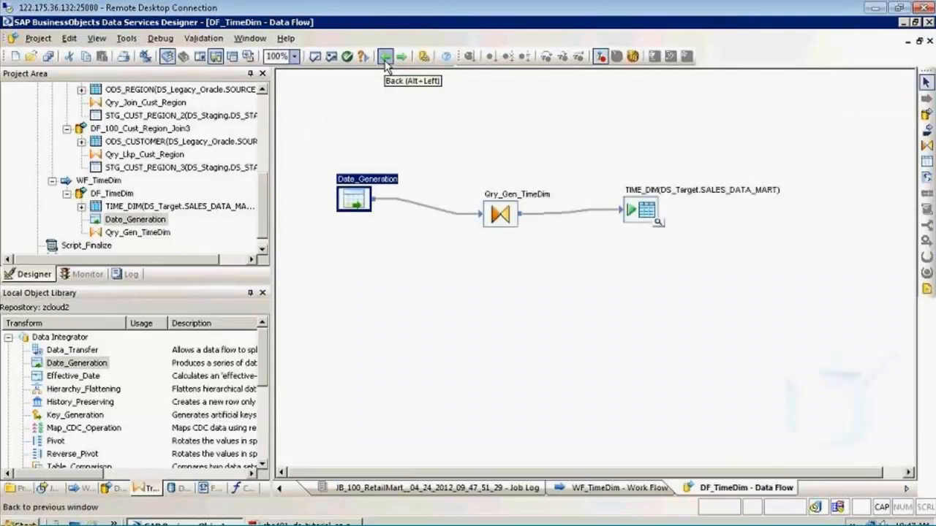
{"action": "left_click", "coordinate": [499, 223]}
{"action": "left_click", "coordinate": [659, 222]}
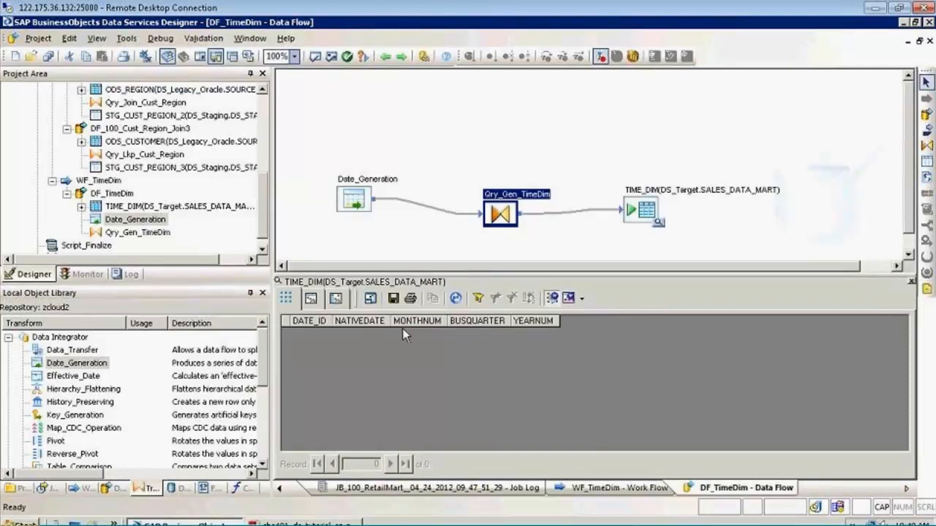
{"action": "left_click", "coordinate": [486, 325]}
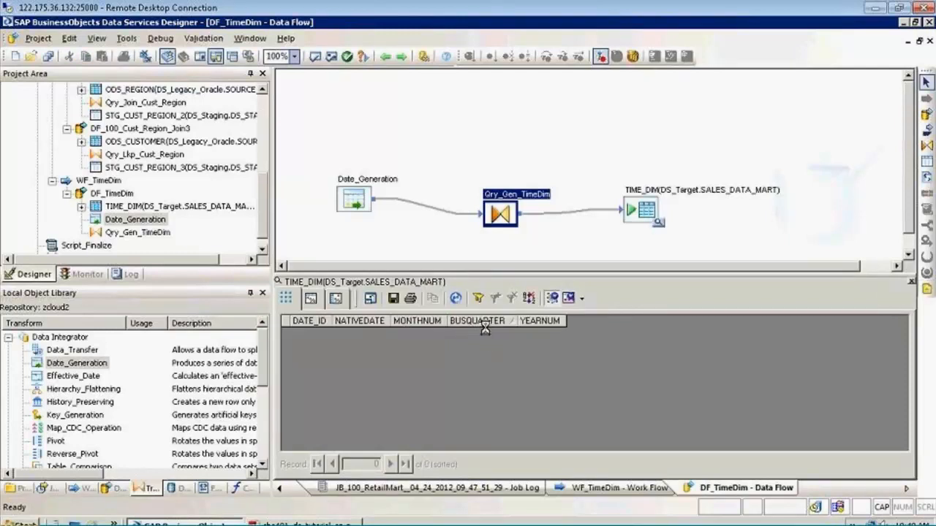
{"action": "left_click", "coordinate": [912, 282]}
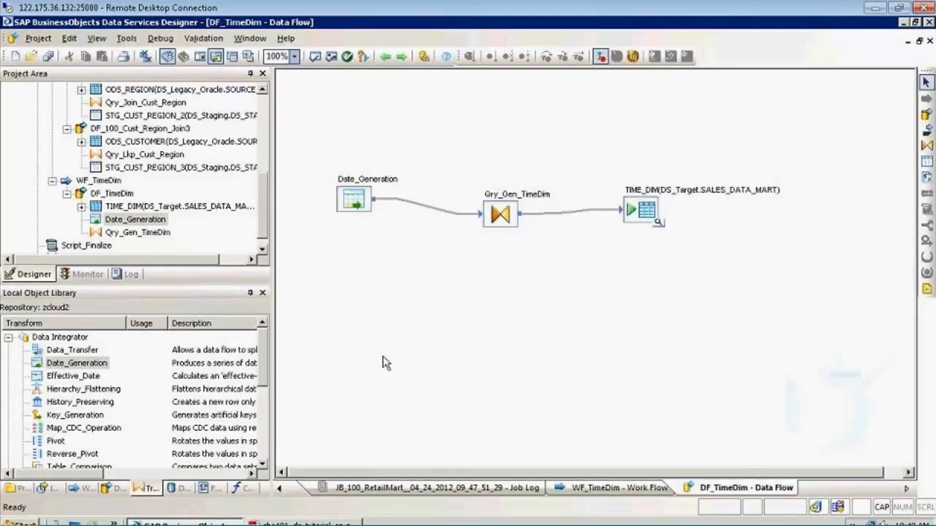
Open the JB_100_RetailMart job from the project tree
{"action": "left_click_drag", "start_coordinate": [263, 176], "coordinate": [261, 95]}
{"action": "left_click", "coordinate": [53, 105]}
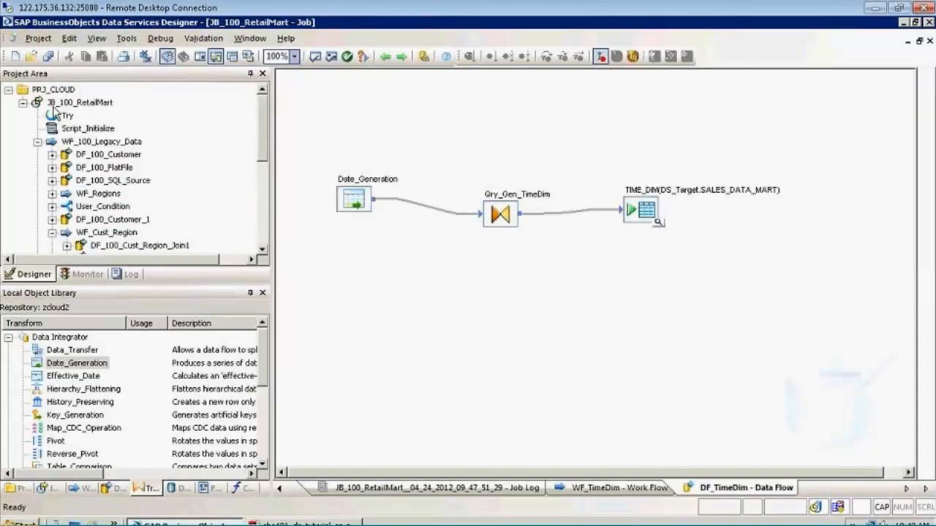
{"action": "right_click", "coordinate": [53, 107]}
{"action": "left_click", "coordinate": [92, 117]}
{"action": "left_click", "coordinate": [600, 445]}
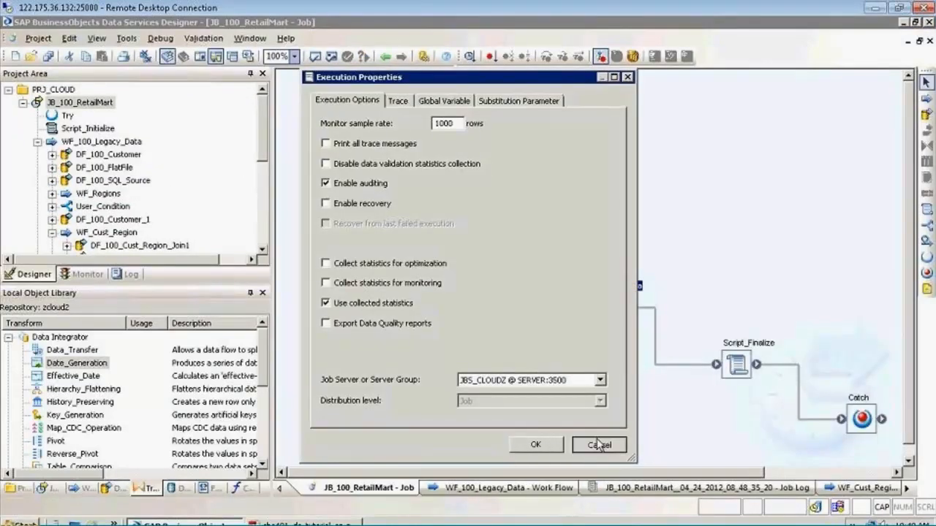
Start debugging the JB_100_RetailMart job with the default options and read through its error log
{"action": "right_click", "coordinate": [88, 103]}
{"action": "left_click", "coordinate": [101, 124]}
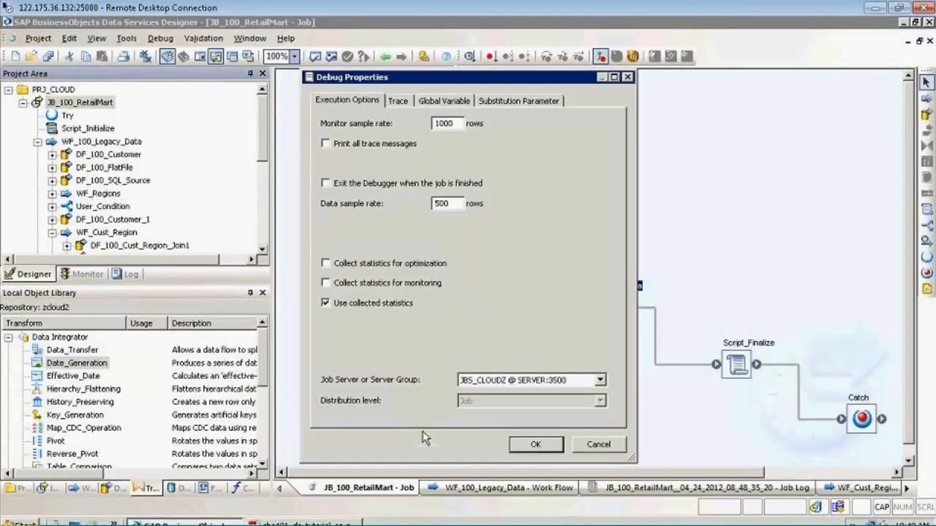
{"action": "left_click", "coordinate": [536, 446]}
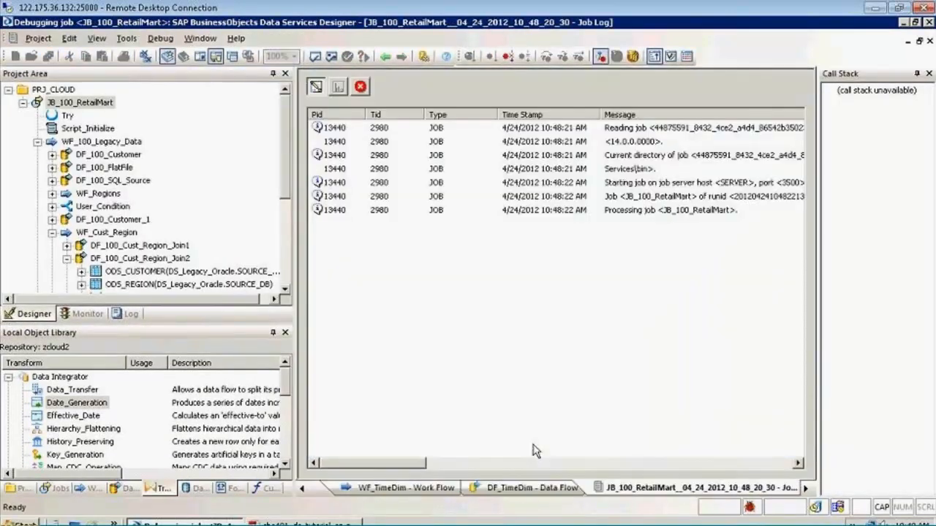
{"action": "left_click", "coordinate": [360, 86]}
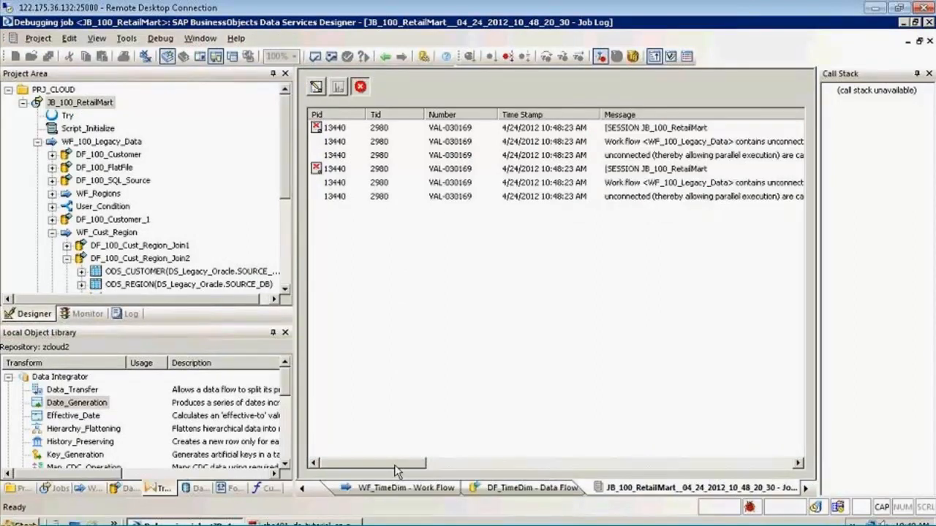
{"action": "left_click_drag", "start_coordinate": [386, 462], "coordinate": [451, 463]}
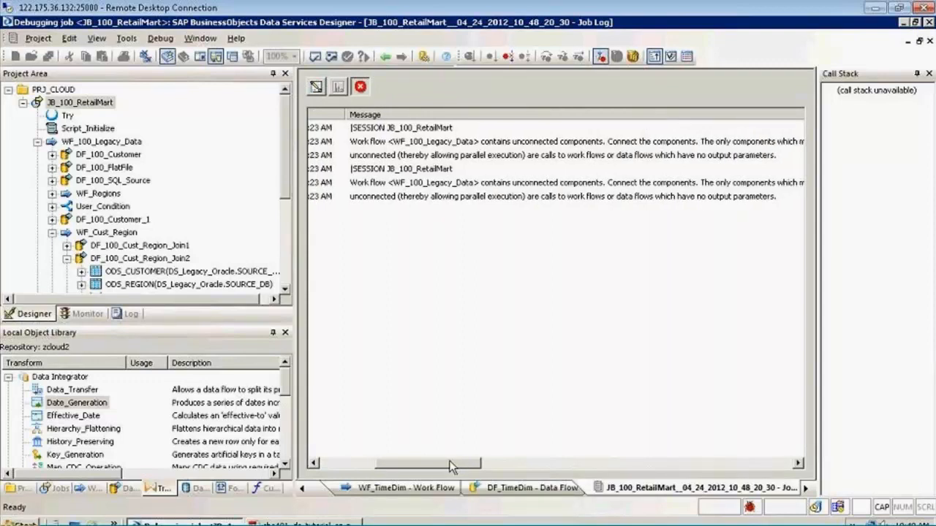
Inspect WF_100_Legacy_Data for unconnected components, tracing through WF_Cust_Region and WF_TimeDim down to the DF_TimeDim data flow
{"action": "left_click", "coordinate": [97, 105]}
{"action": "double_click", "coordinate": [623, 289]}
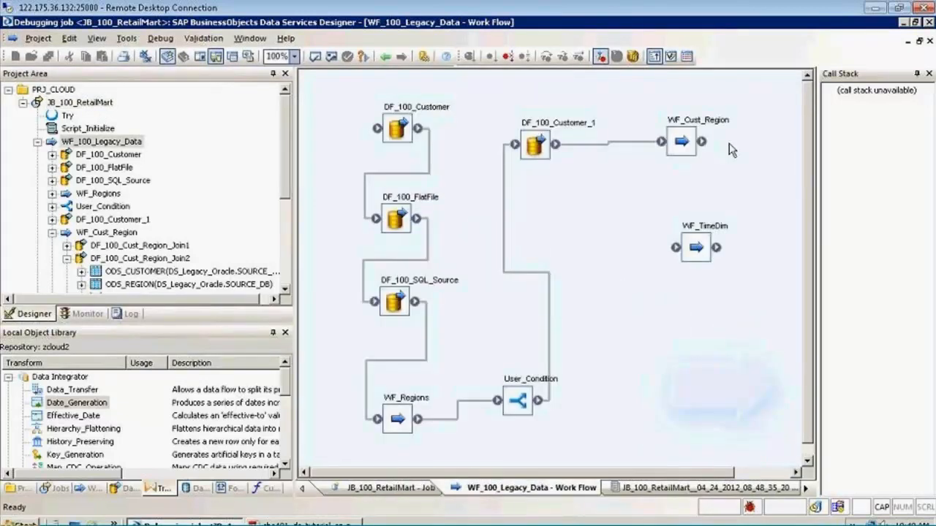
{"action": "double_click", "coordinate": [716, 119]}
{"action": "double_click", "coordinate": [715, 114]}
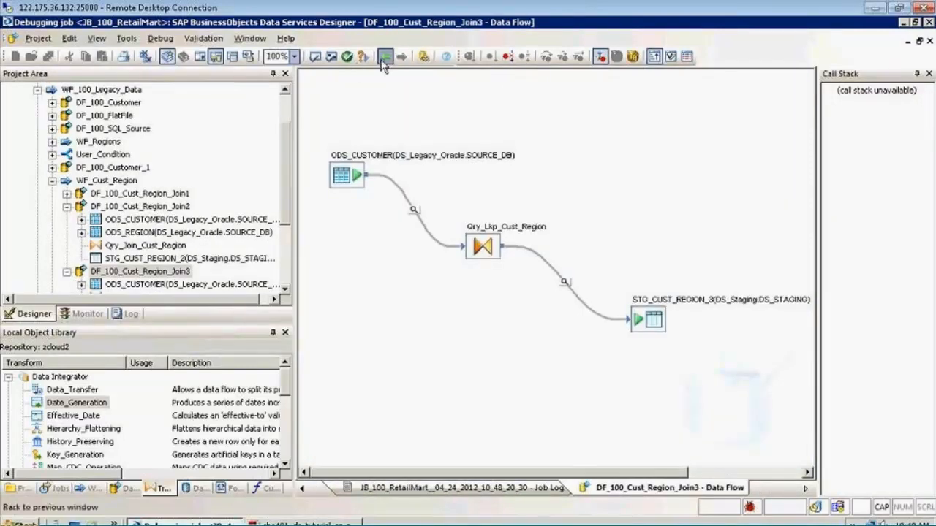
{"action": "left_click", "coordinate": [382, 61]}
{"action": "left_click", "coordinate": [110, 92]}
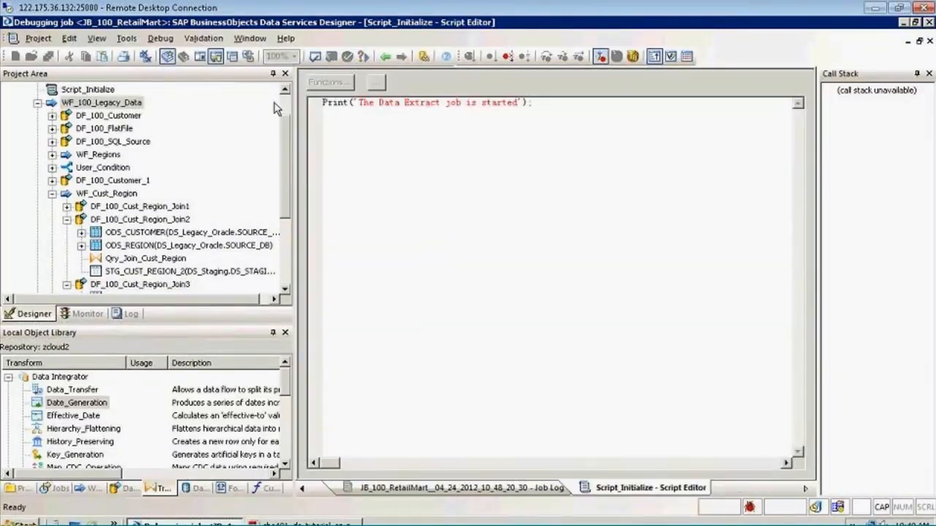
{"action": "left_click", "coordinate": [287, 103]}
{"action": "left_click", "coordinate": [95, 105]}
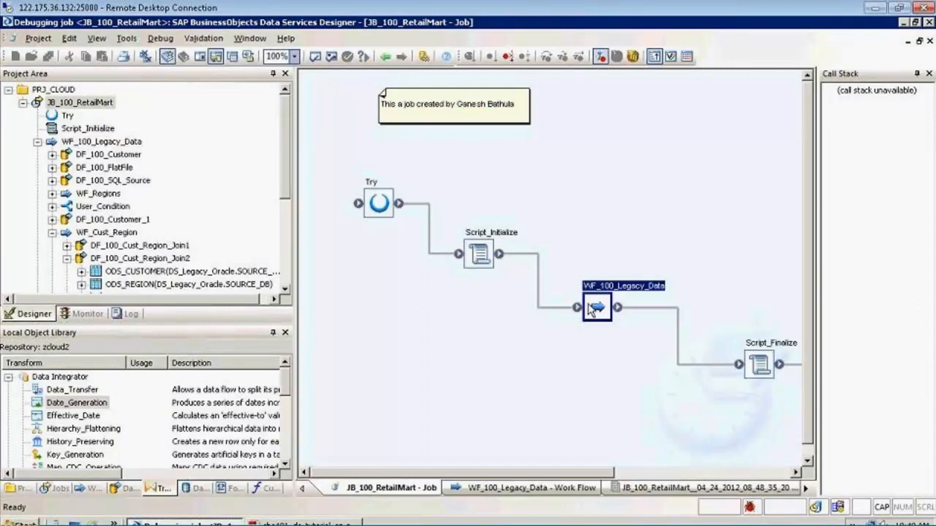
{"action": "left_click", "coordinate": [660, 288]}
{"action": "double_click", "coordinate": [704, 232]}
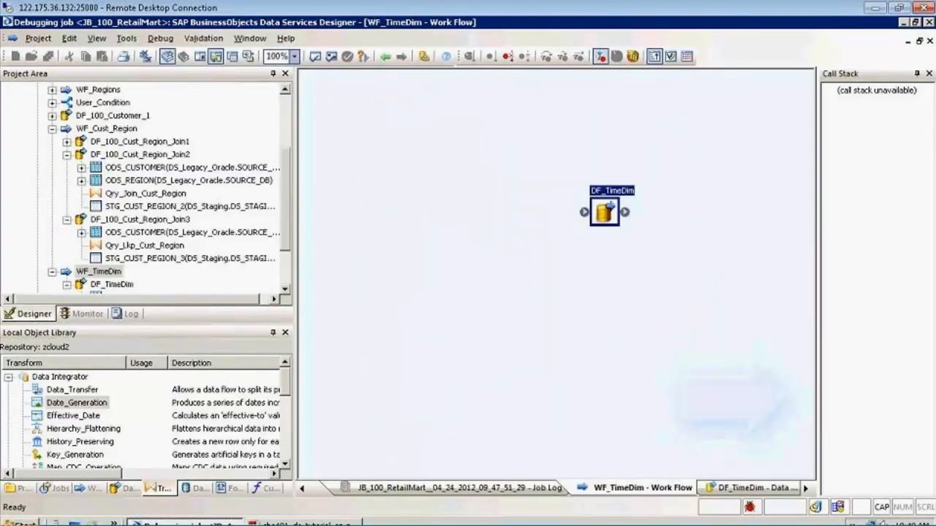
{"action": "double_click", "coordinate": [601, 202]}
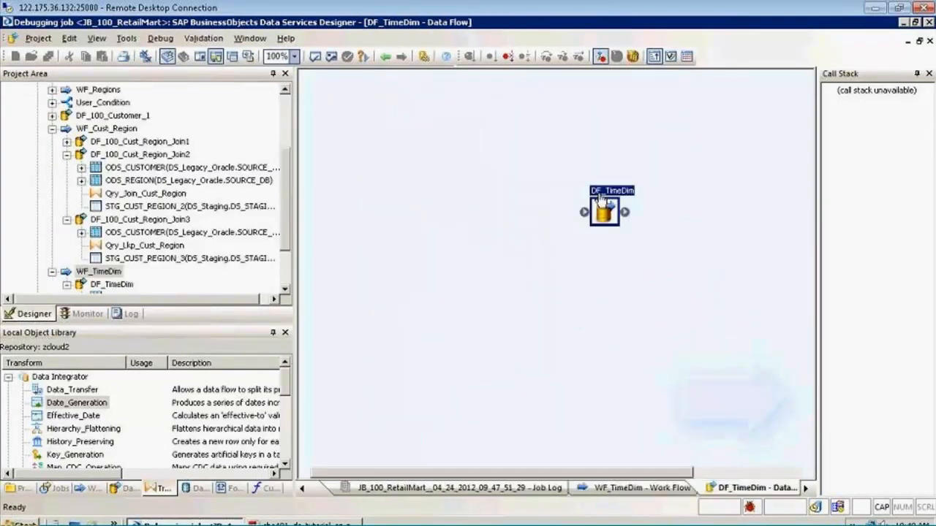
Stop the debugger and close the validation output shown over the DF_TimeDim data flow
{"action": "left_click", "coordinate": [512, 58]}
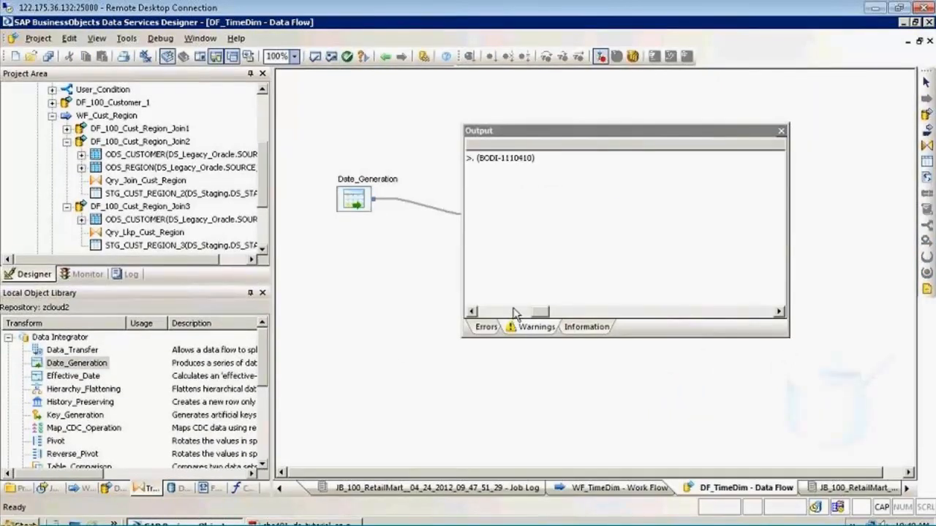
{"action": "left_click", "coordinate": [780, 129]}
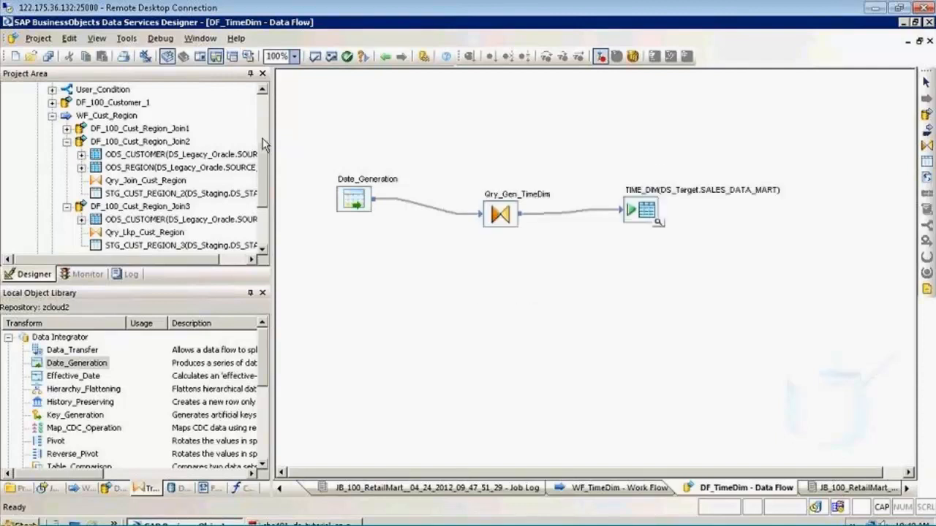
Open the JB_100_RetailMart job again and save all changes
{"action": "scroll", "coordinate": [115, 113], "scroll_direction": "up", "scroll_amount": 3}
{"action": "left_click", "coordinate": [82, 104]}
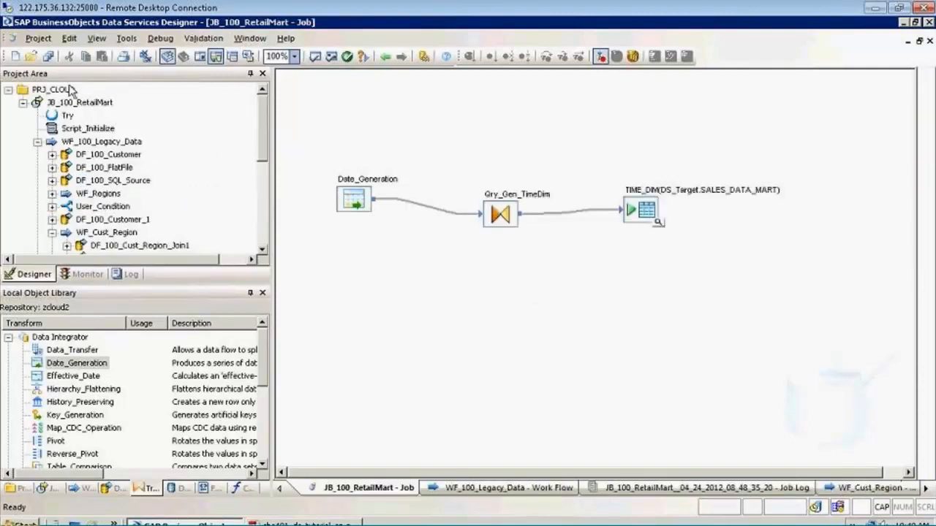
{"action": "left_click", "coordinate": [48, 56]}
{"action": "left_click", "coordinate": [353, 344]}
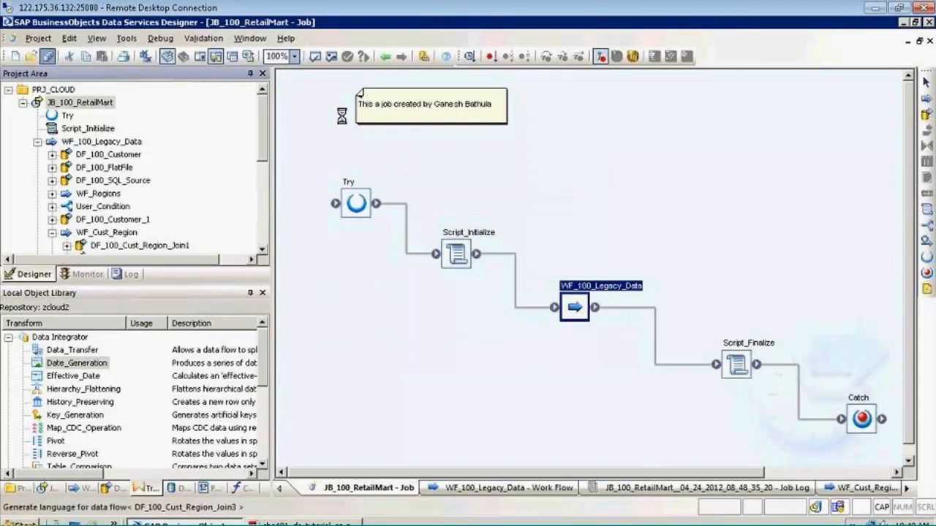
Validate all objects in the JB_100_RetailMart job, read the full error message and close the output
{"action": "left_click", "coordinate": [331, 56]}
{"action": "left_click", "coordinate": [645, 160]}
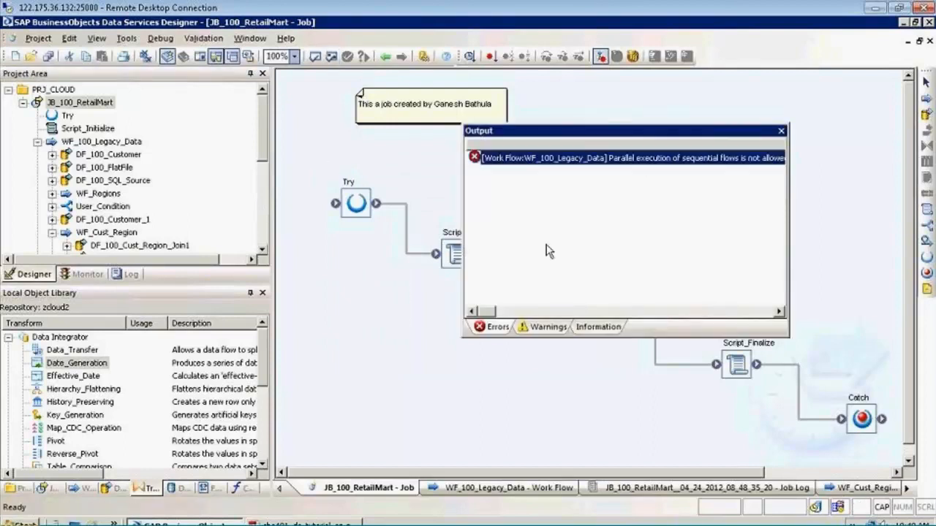
{"action": "left_click_drag", "start_coordinate": [490, 314], "coordinate": [523, 315]}
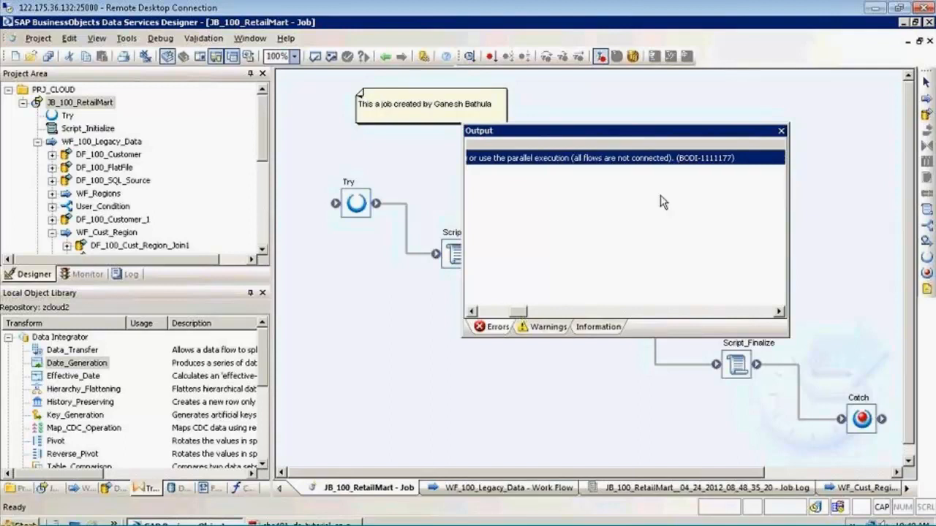
{"action": "left_click", "coordinate": [781, 133]}
In the WF_100_Legacy_Data work flow, connect WF_Cust_Region's output to WF_TimeDim's input and save all changes
{"action": "double_click", "coordinate": [614, 291]}
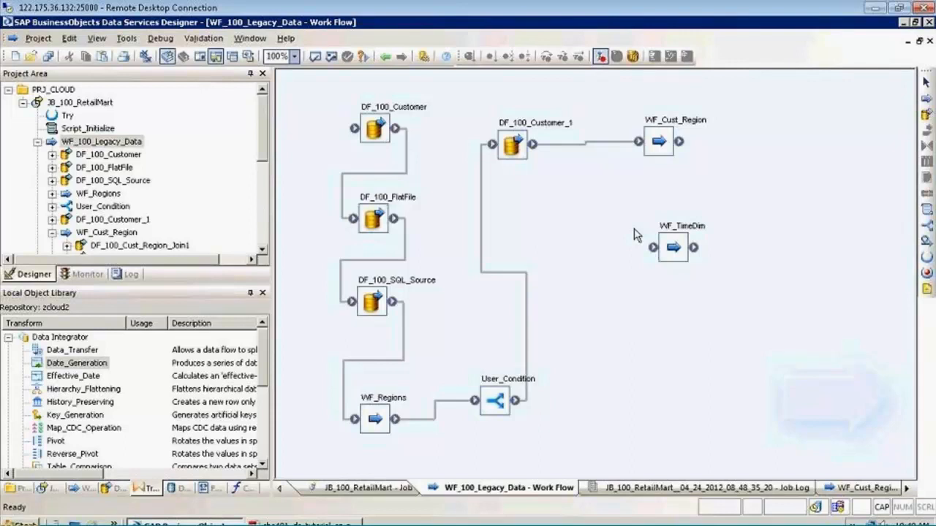
{"action": "left_click_drag", "start_coordinate": [679, 141], "coordinate": [653, 247]}
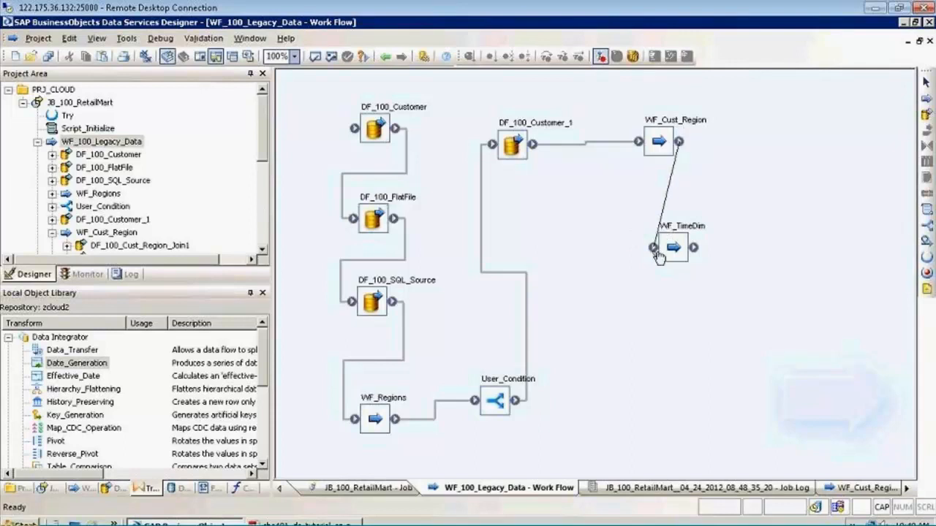
{"action": "left_click", "coordinate": [47, 56]}
{"action": "left_click", "coordinate": [371, 352]}
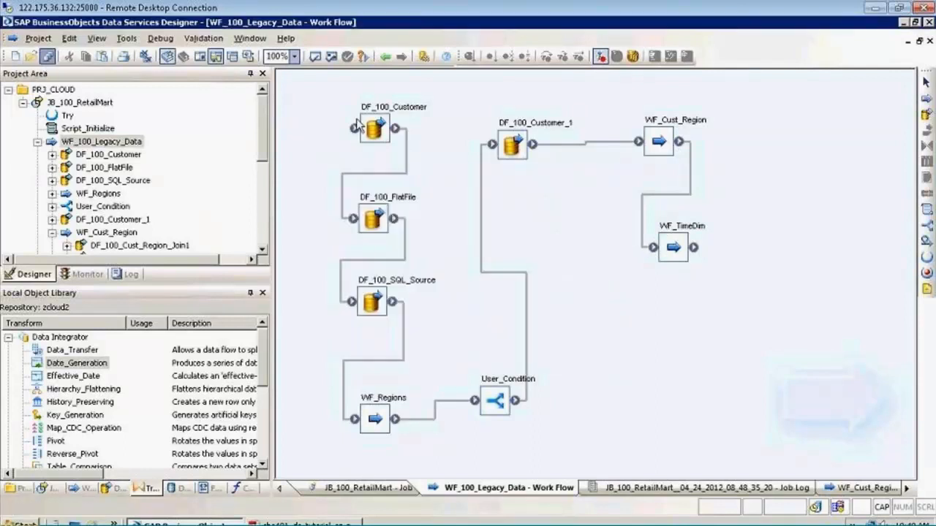
Validate all objects in the WF_100_Legacy_Data work flow and close the output
{"action": "left_click", "coordinate": [331, 57]}
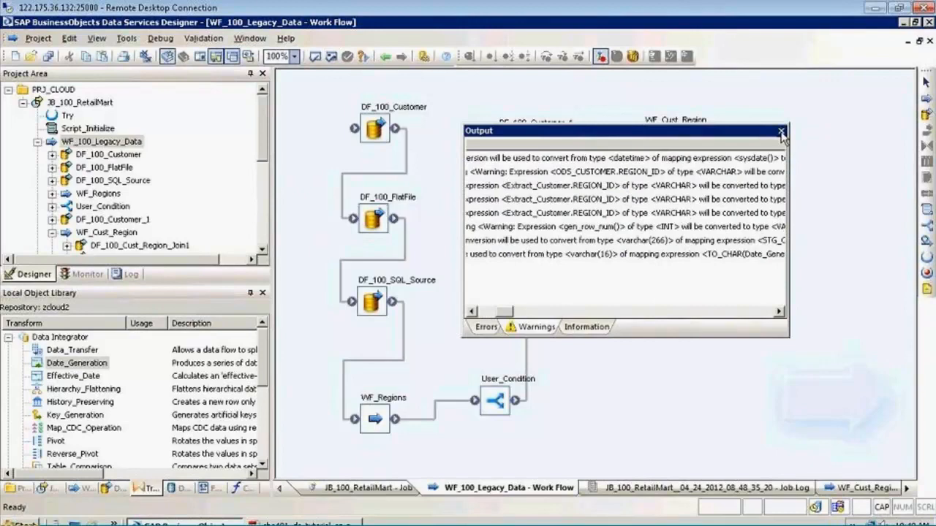
{"action": "left_click", "coordinate": [781, 133]}
Rerun the JB_100_RetailMart job in debug mode with the default options and follow the job log through to the end
{"action": "right_click", "coordinate": [73, 104]}
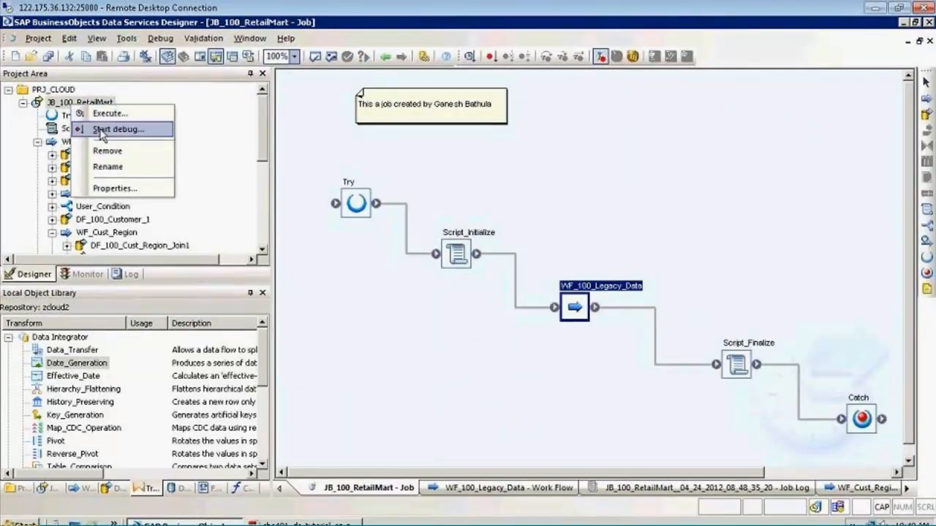
{"action": "left_click", "coordinate": [101, 132]}
{"action": "left_click", "coordinate": [514, 453]}
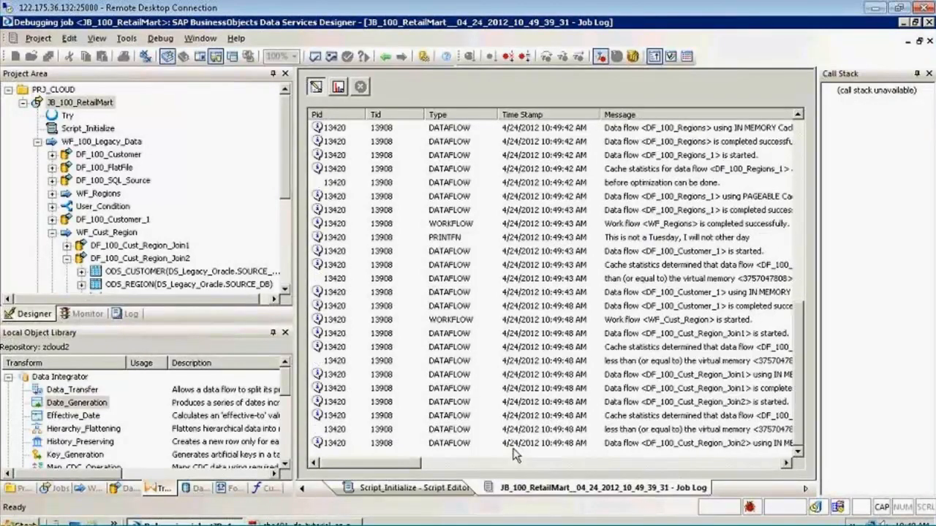
{"action": "left_click", "coordinate": [567, 313]}
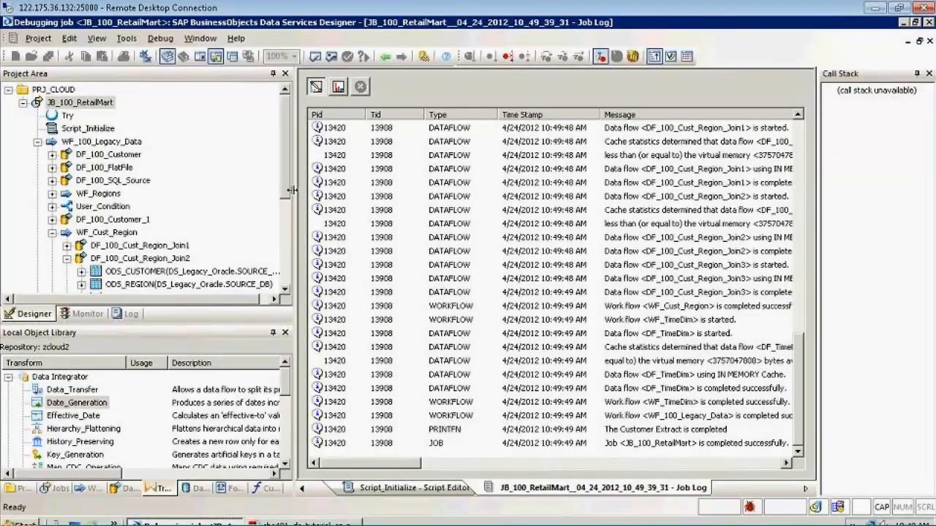
Go from the project tree to the DF_TimeDim data flow under WF_TimeDim while still in the debug session
{"action": "left_click_drag", "start_coordinate": [289, 194], "coordinate": [145, 264]}
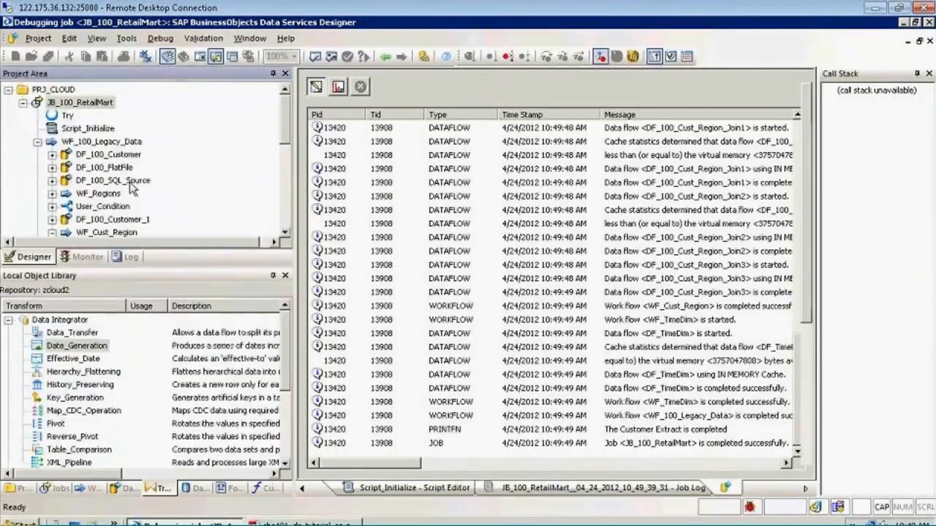
{"action": "left_click", "coordinate": [112, 180]}
{"action": "left_click_drag", "start_coordinate": [282, 137], "coordinate": [286, 194]}
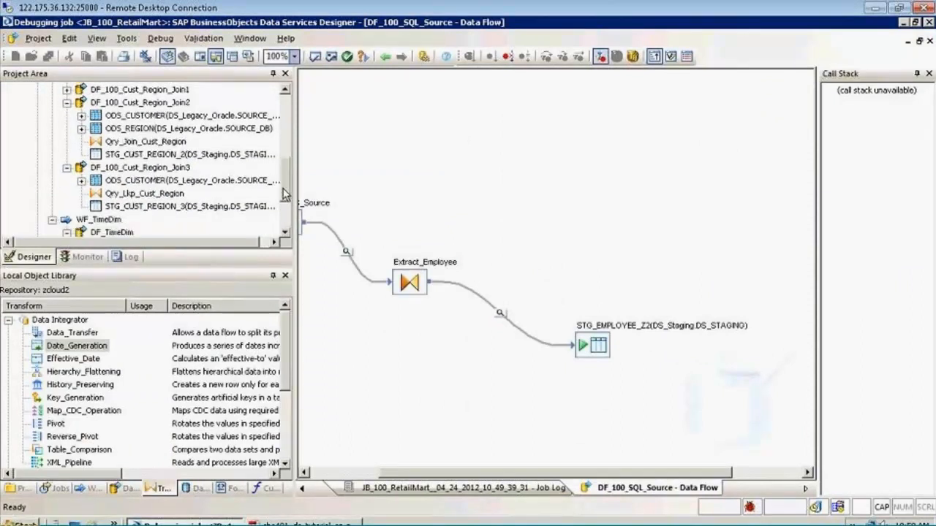
{"action": "left_click", "coordinate": [117, 219]}
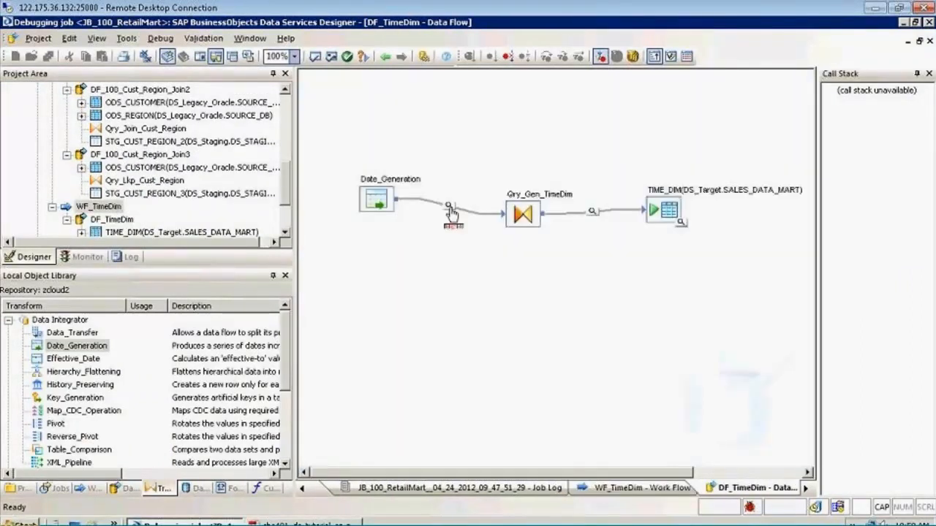
View the debug data passed from Date_Generation to Qry_Gen_TimeDim, check the dates down to the last row and close the view
{"action": "left_click", "coordinate": [449, 206]}
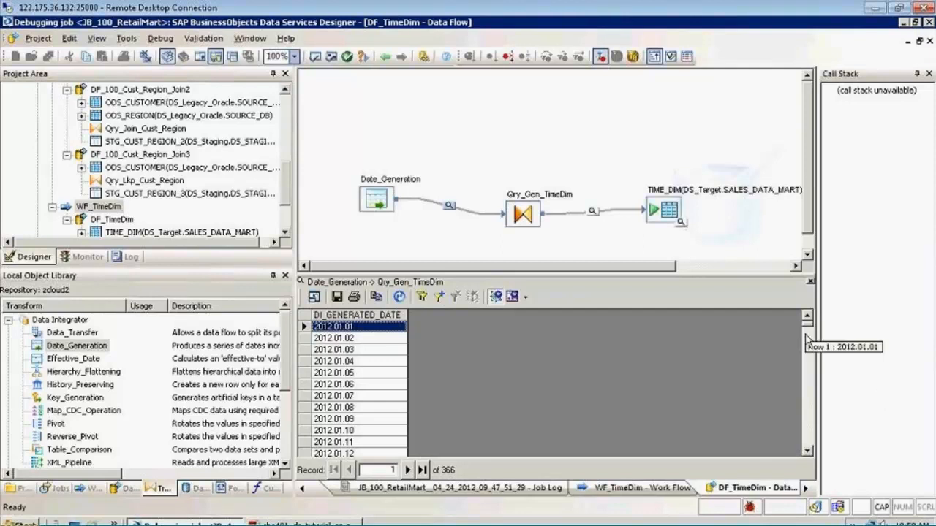
{"action": "left_click_drag", "start_coordinate": [808, 338], "coordinate": [809, 451]}
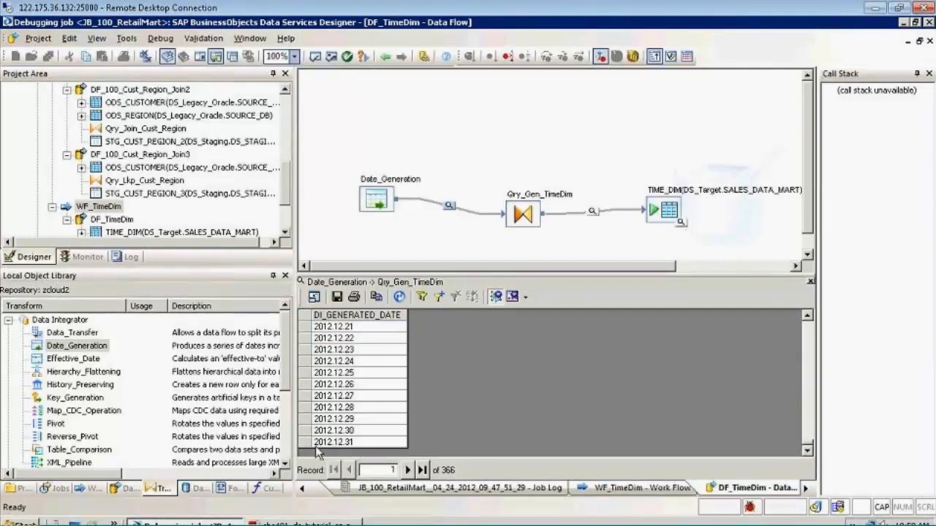
{"action": "left_click", "coordinate": [348, 443]}
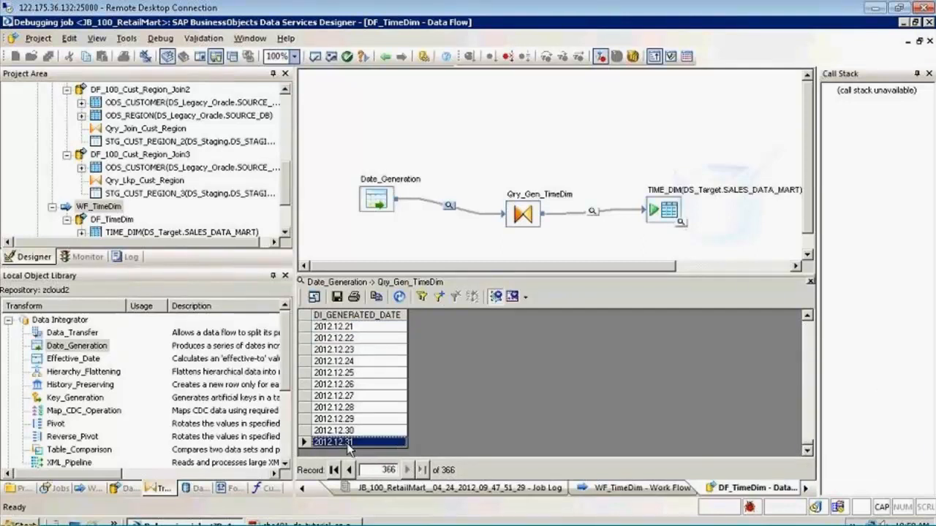
{"action": "left_click", "coordinate": [811, 282]}
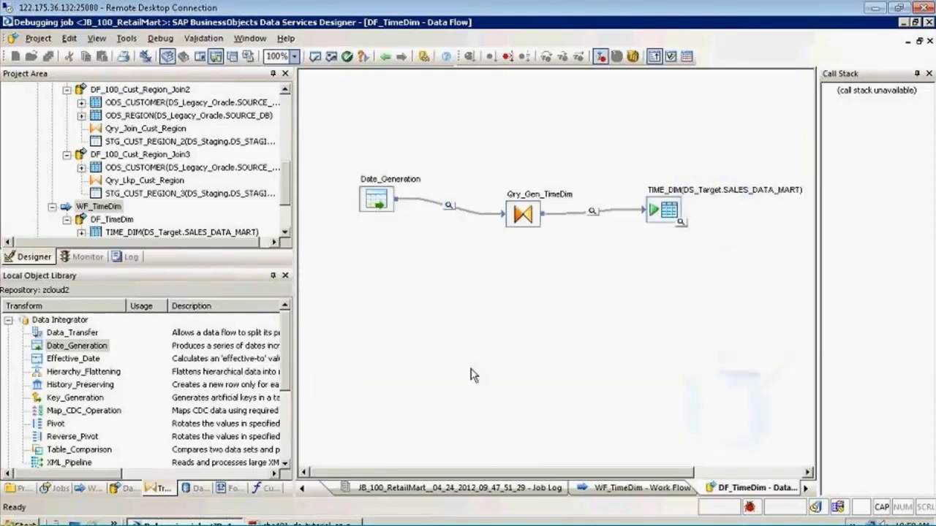
View the debug data passed from Qry_Gen_TimeDim to TIME_DIM and check the month, quarter and year columns for the January dates
{"action": "left_click", "coordinate": [593, 212]}
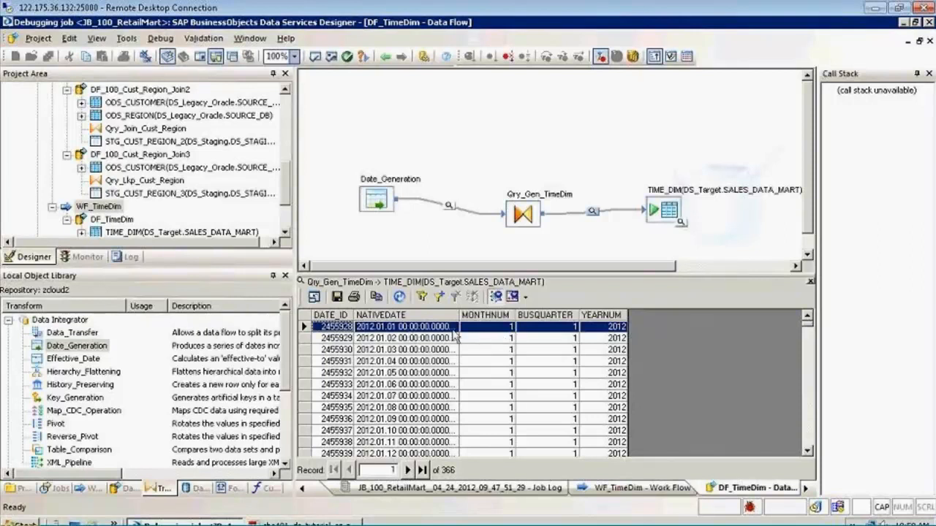
{"action": "left_click", "coordinate": [503, 330]}
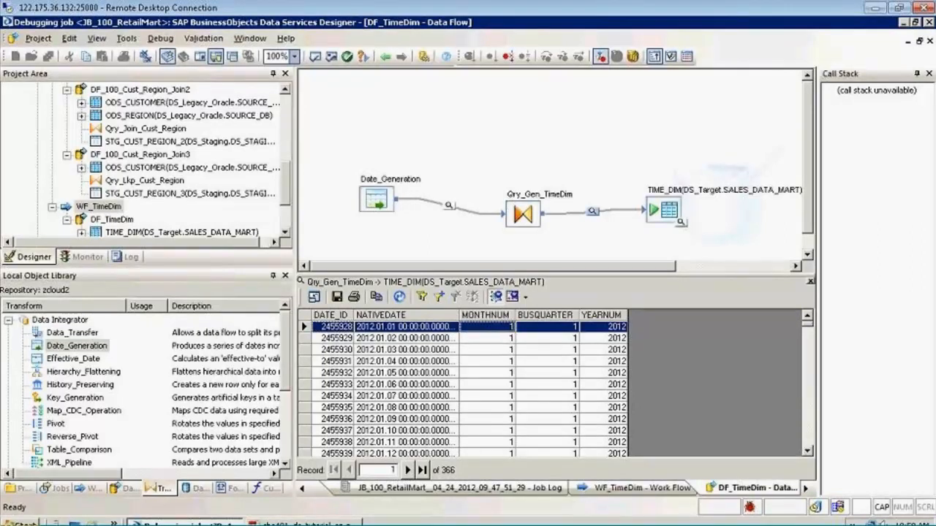
{"action": "left_click", "coordinate": [553, 330]}
{"action": "left_click", "coordinate": [613, 330]}
{"action": "scroll", "coordinate": [614, 350], "scroll_direction": "down", "scroll_amount": 9}
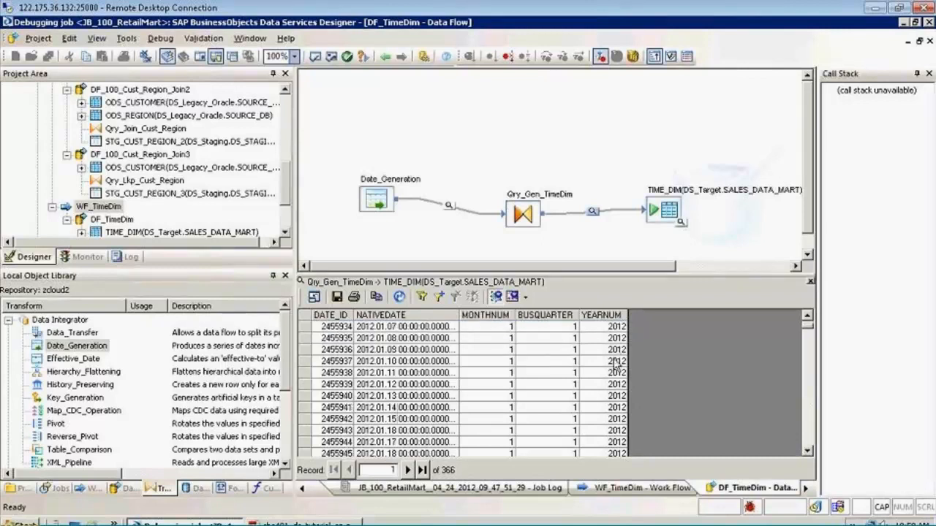
{"action": "scroll", "coordinate": [616, 366], "scroll_direction": "up", "scroll_amount": 1}
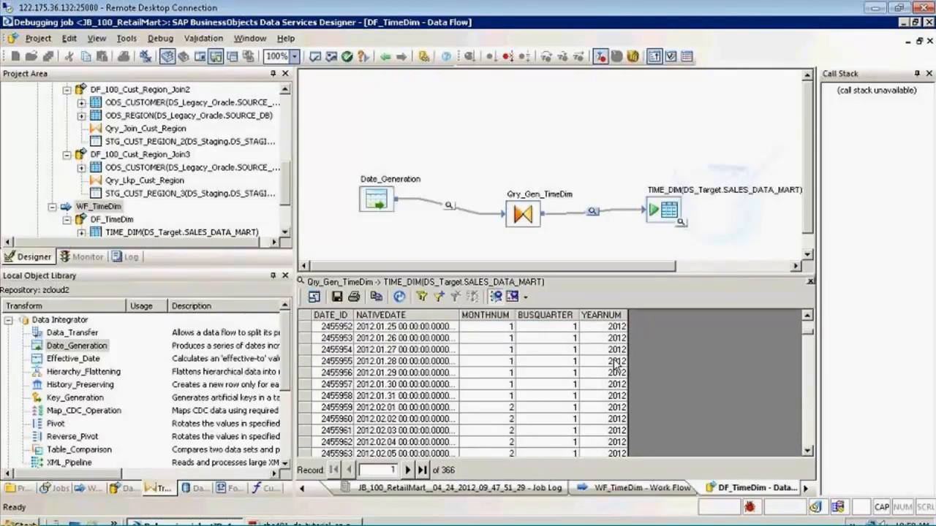
Check how MONTHNUM and BUSQUARTER change from February through the start of April 2012 and close the debug data view
{"action": "left_click", "coordinate": [506, 407]}
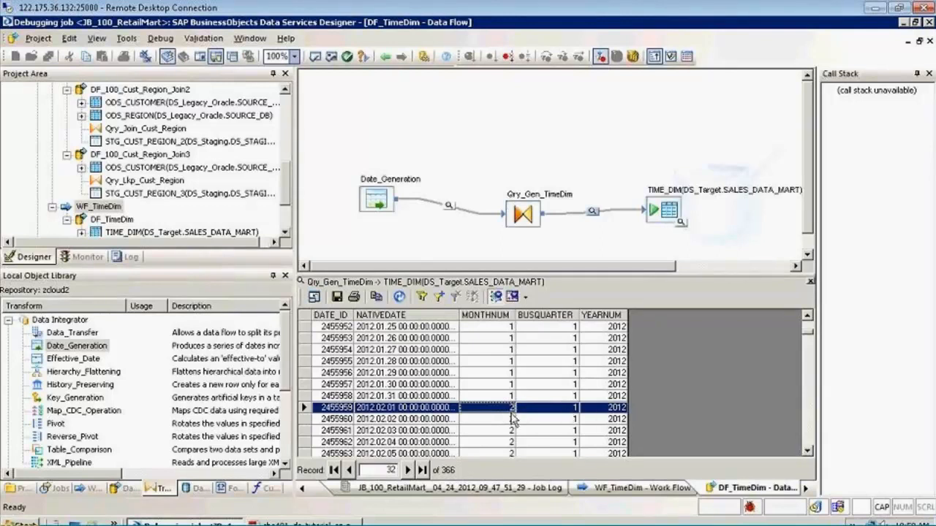
{"action": "scroll", "coordinate": [512, 419], "scroll_direction": "down", "scroll_amount": 12}
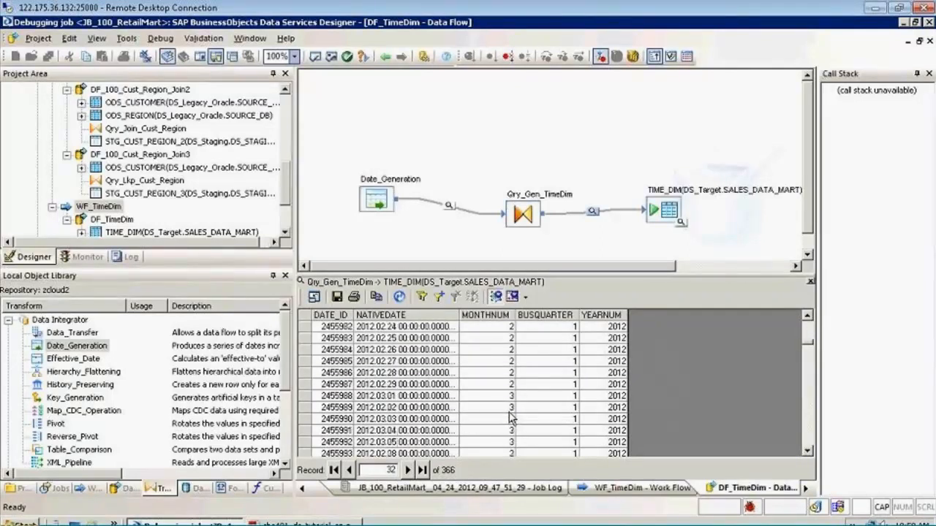
{"action": "left_click", "coordinate": [506, 363]}
{"action": "scroll", "coordinate": [505, 412], "scroll_direction": "down", "scroll_amount": 11}
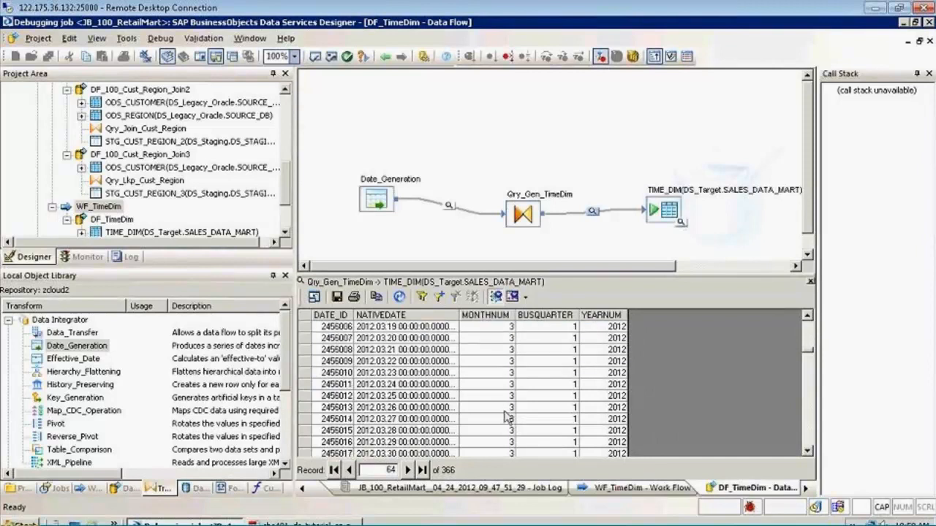
{"action": "scroll", "coordinate": [505, 412], "scroll_direction": "down", "scroll_amount": 2}
{"action": "left_click", "coordinate": [500, 376]}
{"action": "scroll", "coordinate": [540, 383], "scroll_direction": "up", "scroll_amount": 4}
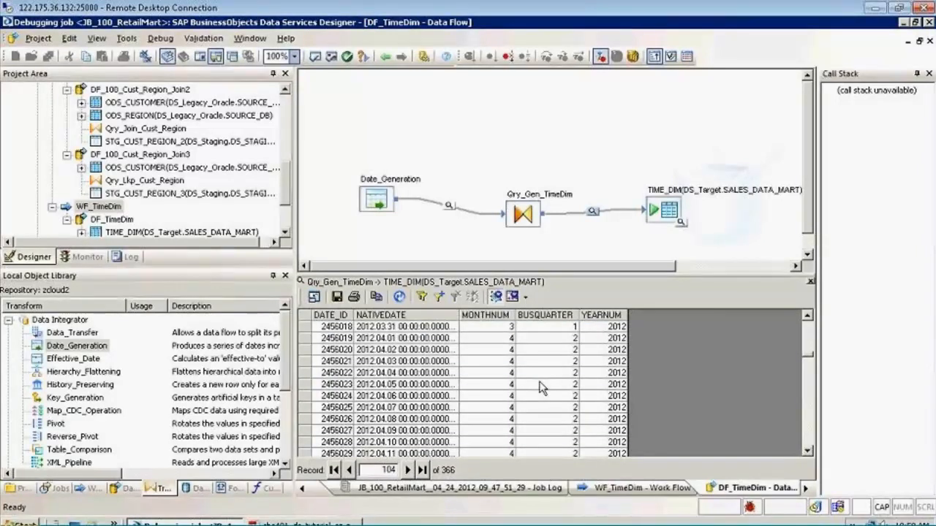
{"action": "left_click", "coordinate": [546, 372]}
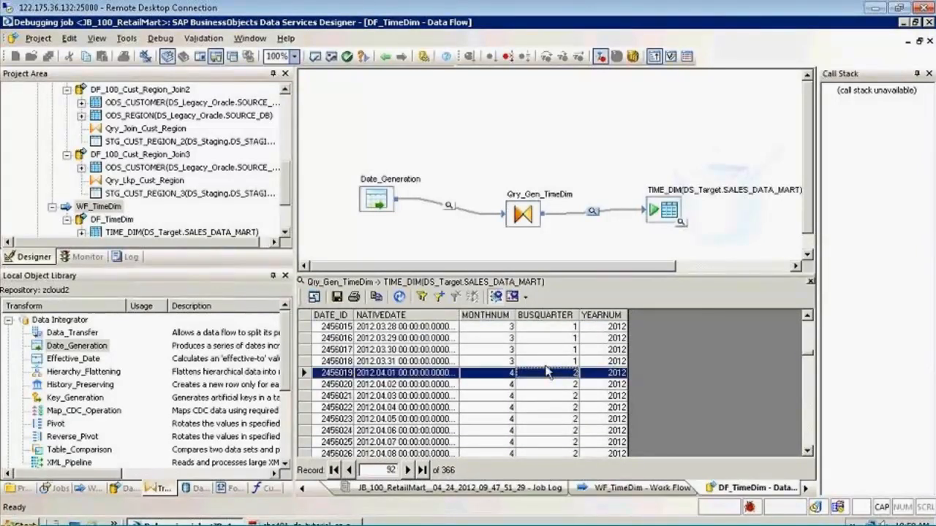
{"action": "scroll", "coordinate": [549, 372], "scroll_direction": "up", "scroll_amount": 1}
{"action": "scroll", "coordinate": [549, 372], "scroll_direction": "down", "scroll_amount": 1}
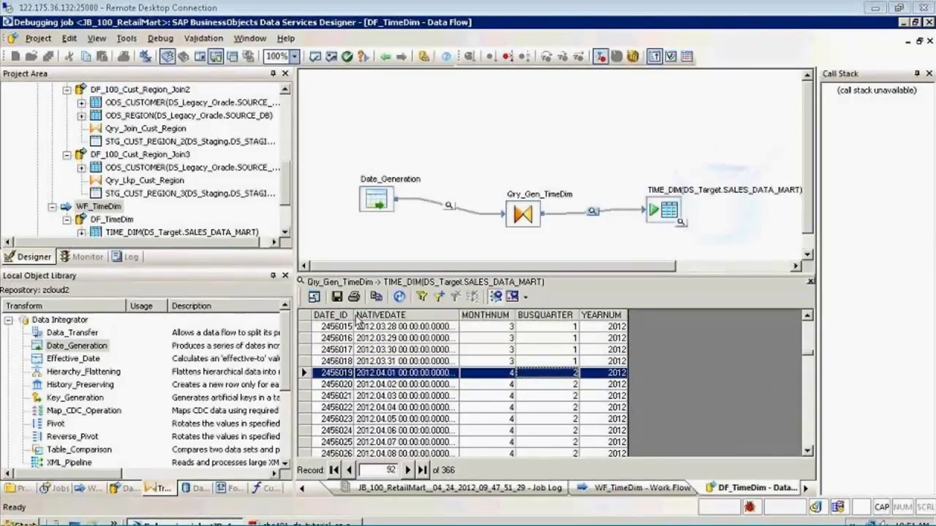
{"action": "left_click", "coordinate": [810, 282]}
Stop the debug session and open the Qry_Gen_TimeDim query to examine the julian function in the DATE_ID mapping
{"action": "left_click", "coordinate": [508, 56]}
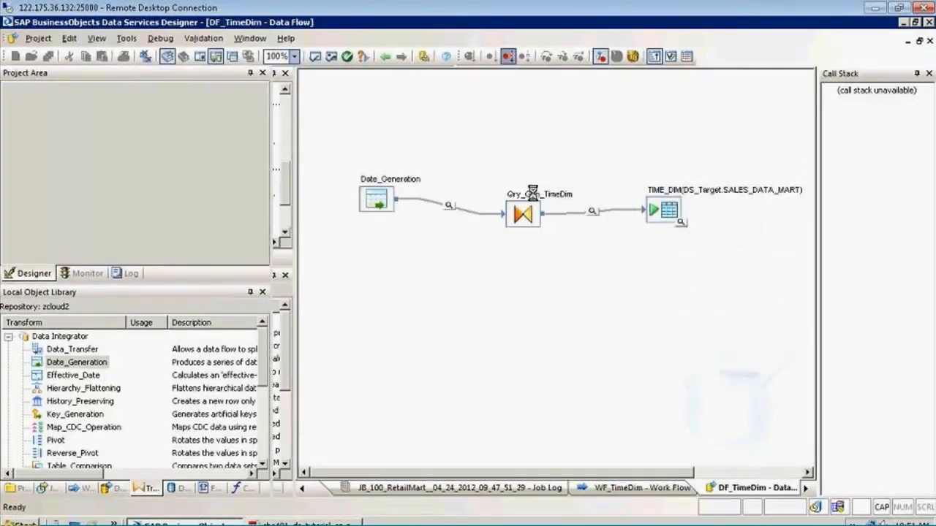
{"action": "left_click", "coordinate": [533, 192]}
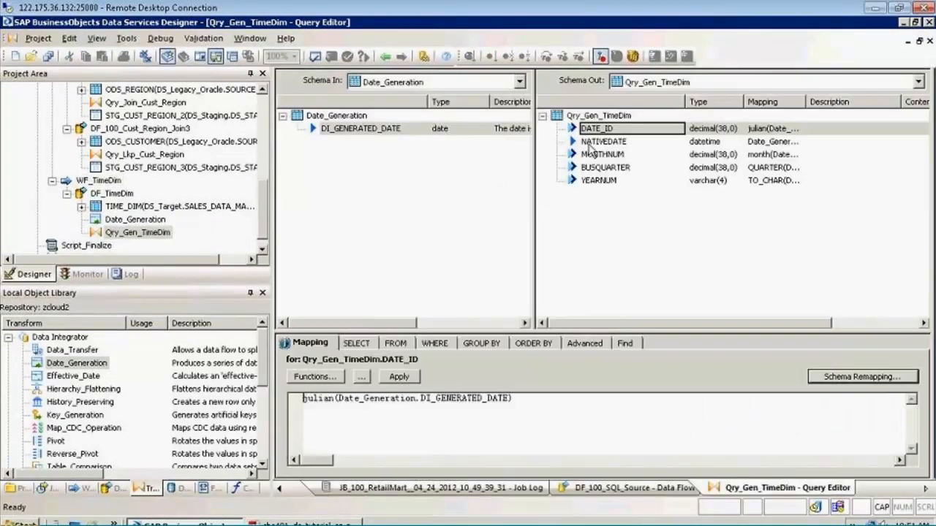
{"action": "double_click", "coordinate": [327, 399]}
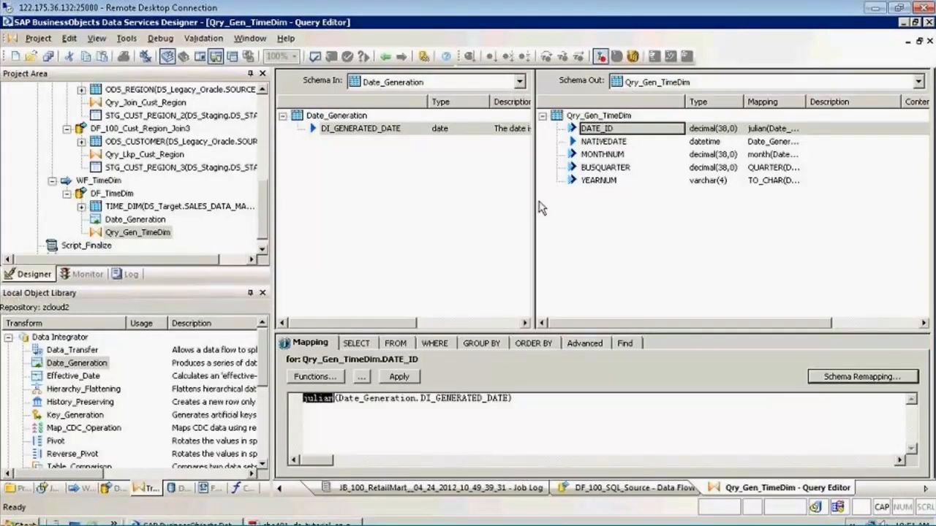
{"action": "left_click", "coordinate": [568, 208]}
Review the mappings of NATIVEDATE, MONTHNUM, BUSQUARTER and YEARNUM in Qry_Gen_TimeDim and return to the DF_TimeDim data flow
{"action": "left_click", "coordinate": [604, 142]}
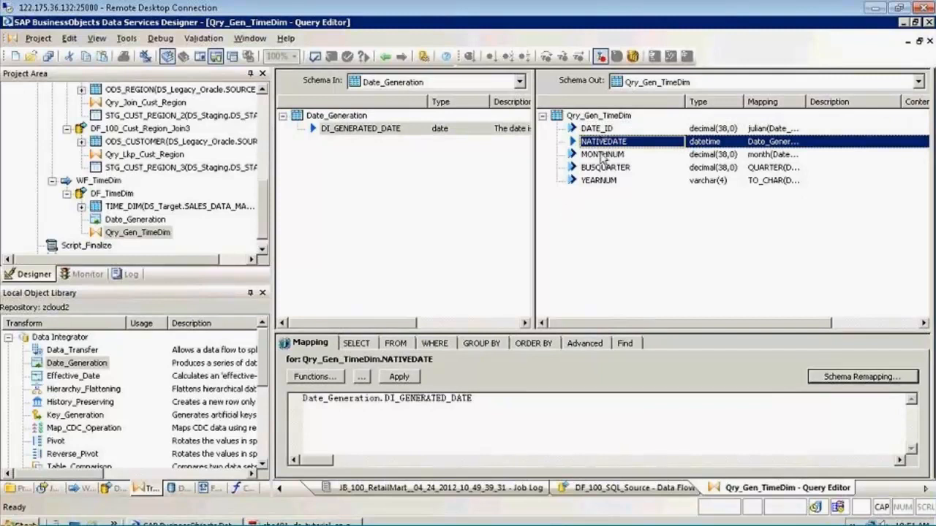
{"action": "left_click", "coordinate": [599, 155]}
{"action": "left_click", "coordinate": [599, 167]}
{"action": "left_click", "coordinate": [597, 181]}
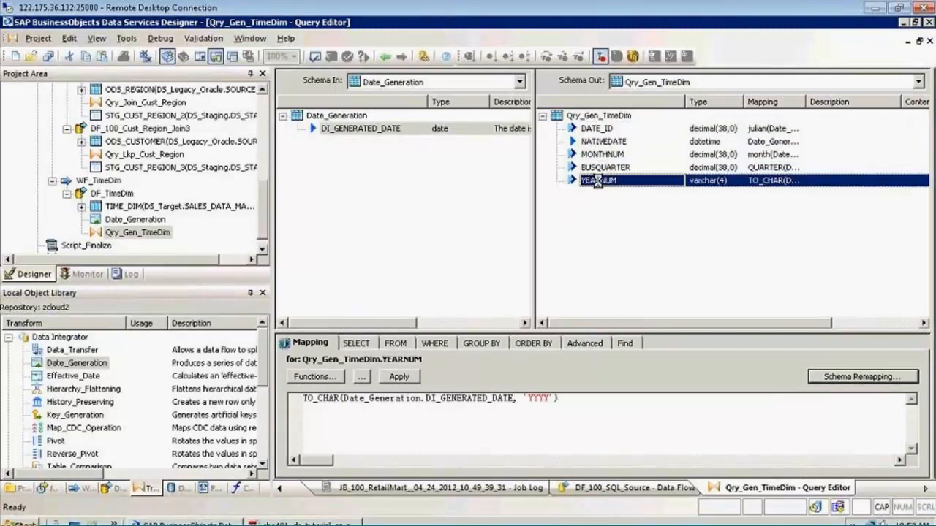
{"action": "left_click", "coordinate": [386, 56]}
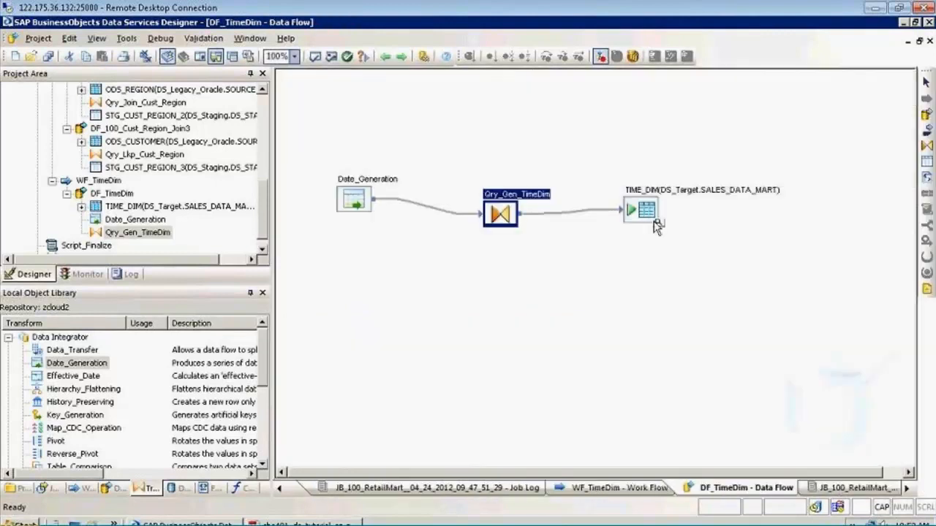
View the data loaded into the TIME_DIM target table, widen the DATE_ID column and check its rows
{"action": "left_click", "coordinate": [657, 227]}
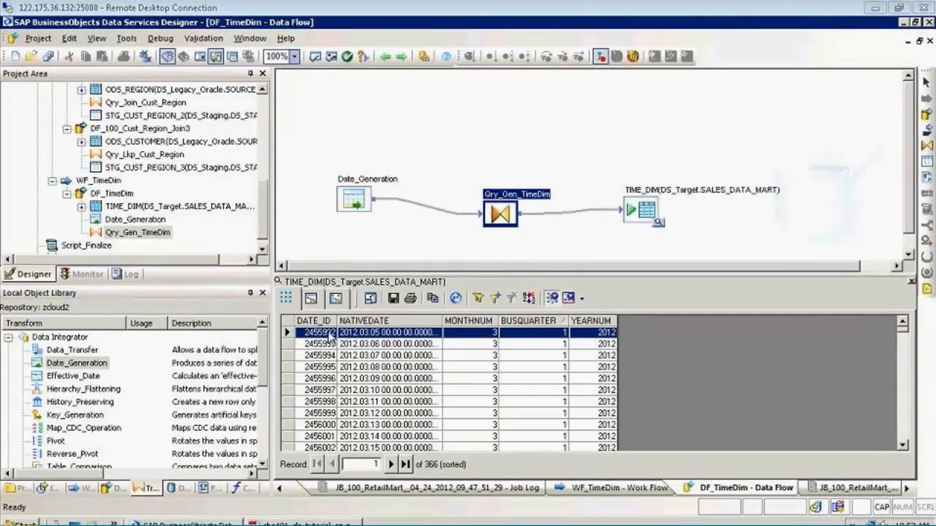
{"action": "scroll", "coordinate": [331, 336], "scroll_direction": "down", "scroll_amount": 4}
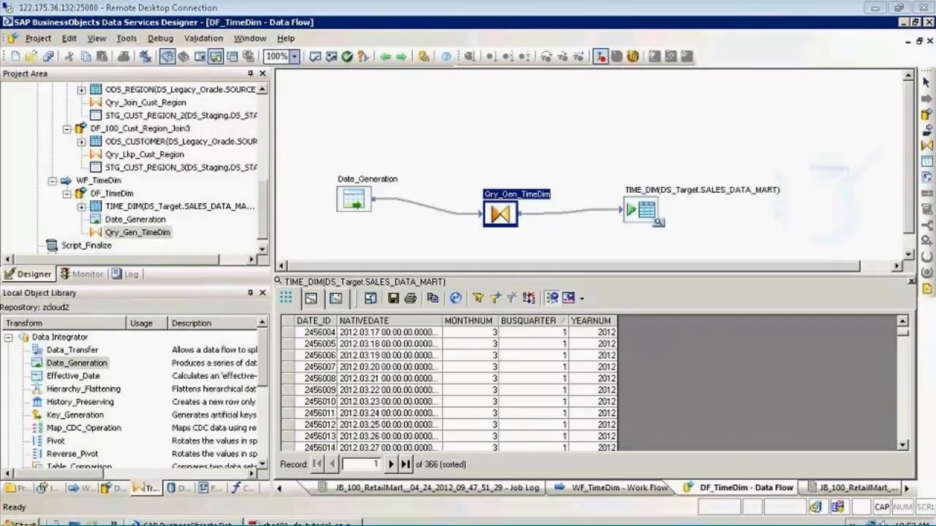
{"action": "left_click_drag", "start_coordinate": [337, 319], "coordinate": [346, 321]}
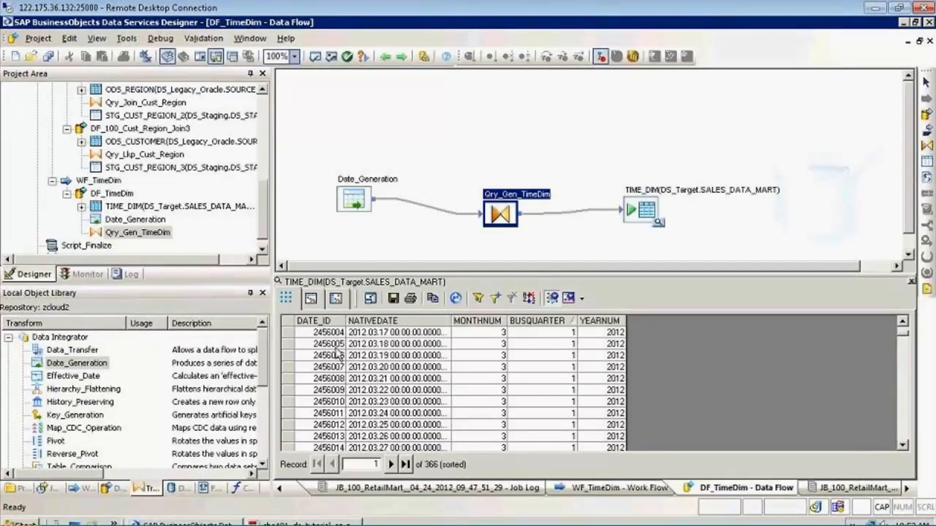
{"action": "left_click", "coordinate": [338, 354]}
{"action": "scroll", "coordinate": [339, 354], "scroll_direction": "up", "scroll_amount": 4}
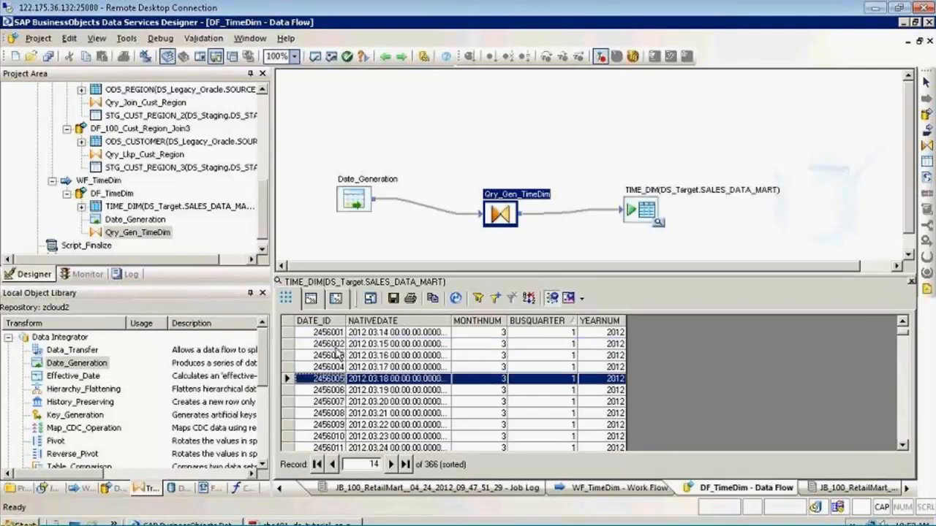
{"action": "left_click", "coordinate": [338, 337]}
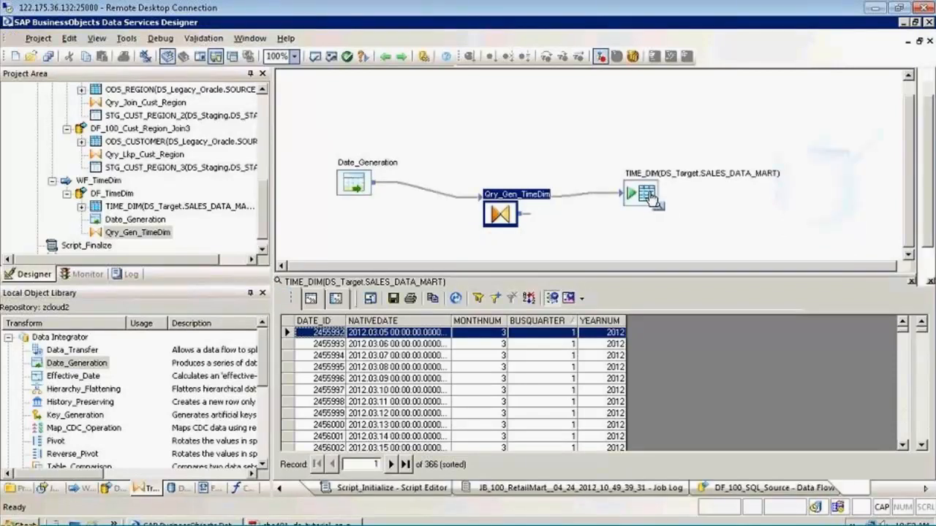
Examine the column definitions of the TIME_DIM target table and close its data view, ending on the DF_TimeDim data flow
{"action": "double_click", "coordinate": [648, 196]}
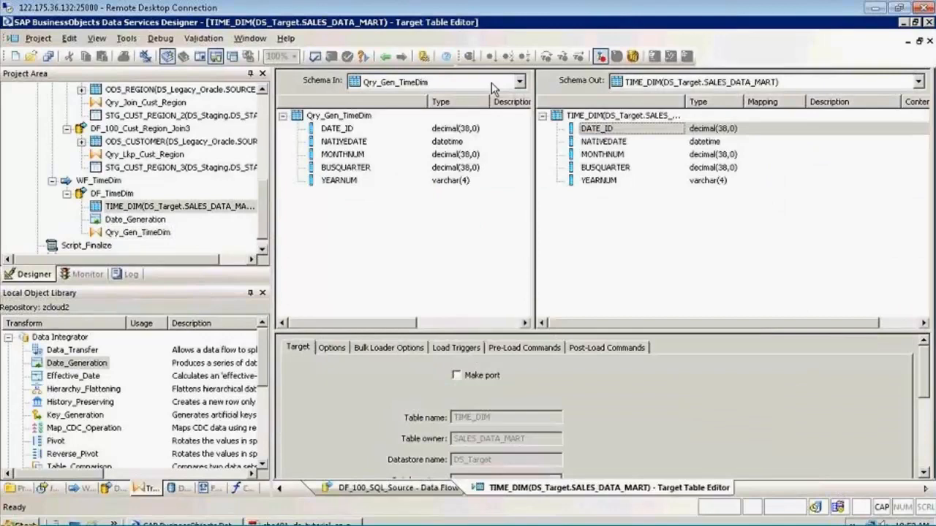
{"action": "left_click", "coordinate": [386, 58]}
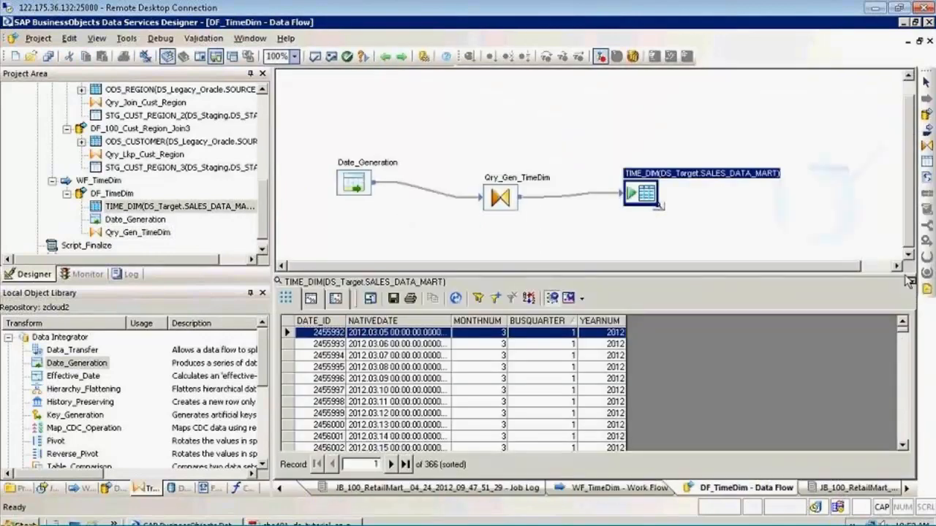
{"action": "left_click", "coordinate": [909, 281]}
{"action": "double_click", "coordinate": [642, 194]}
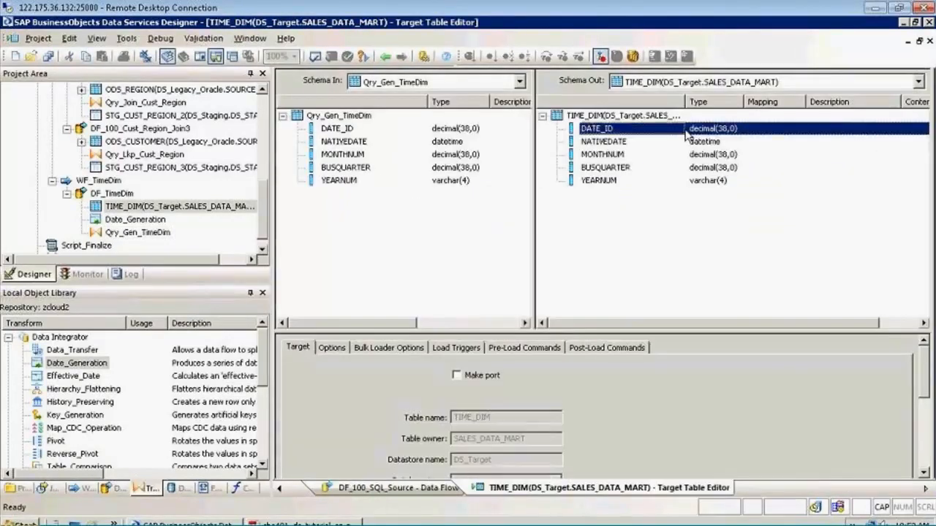
{"action": "left_click", "coordinate": [386, 56]}
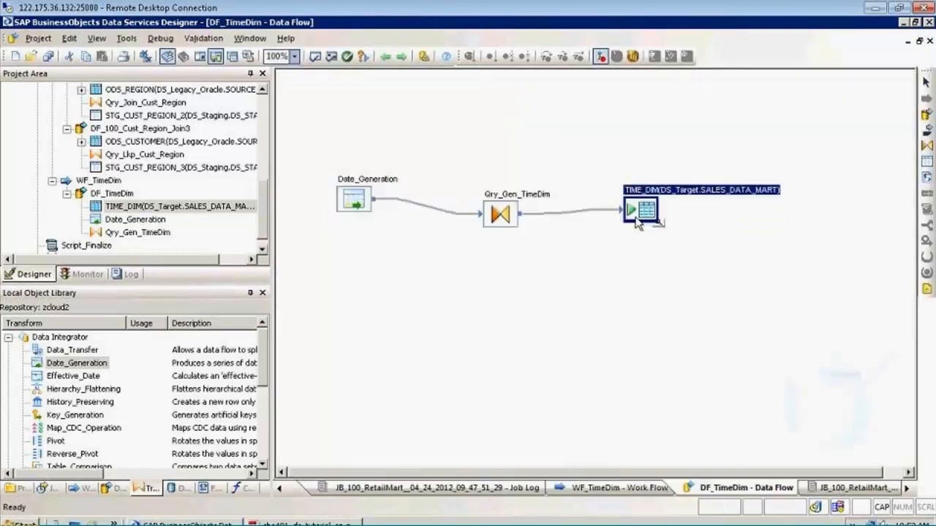
Review the loaded TIME_DIM target data again from the data flow and close the data view
{"action": "left_click", "coordinate": [658, 224]}
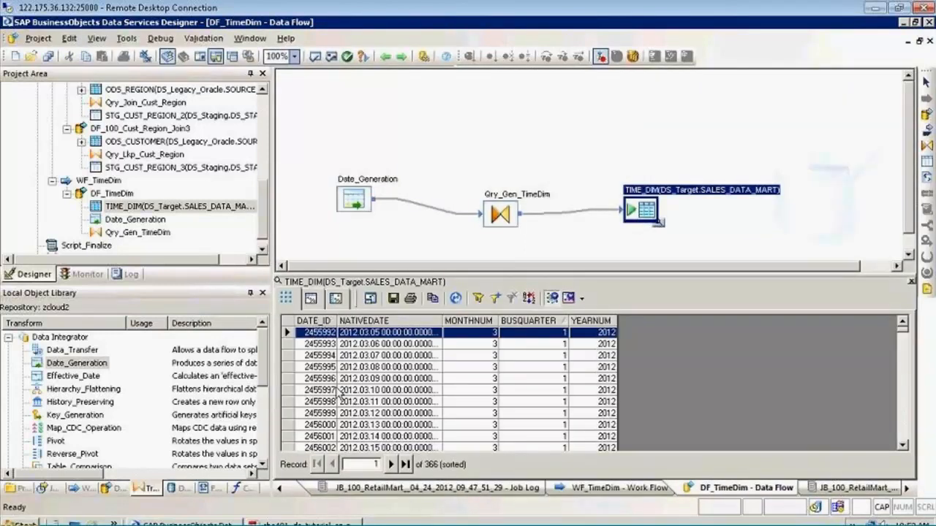
{"action": "left_click", "coordinate": [339, 393]}
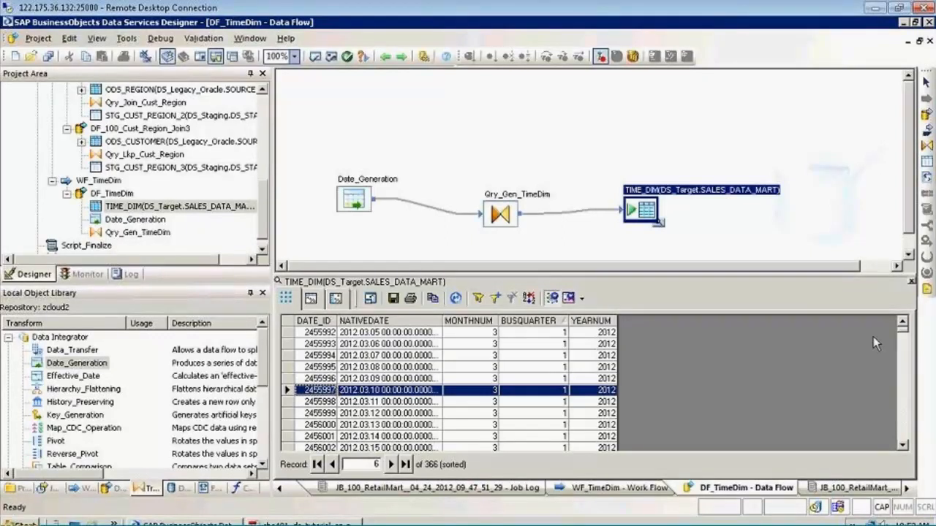
{"action": "left_click", "coordinate": [911, 282]}
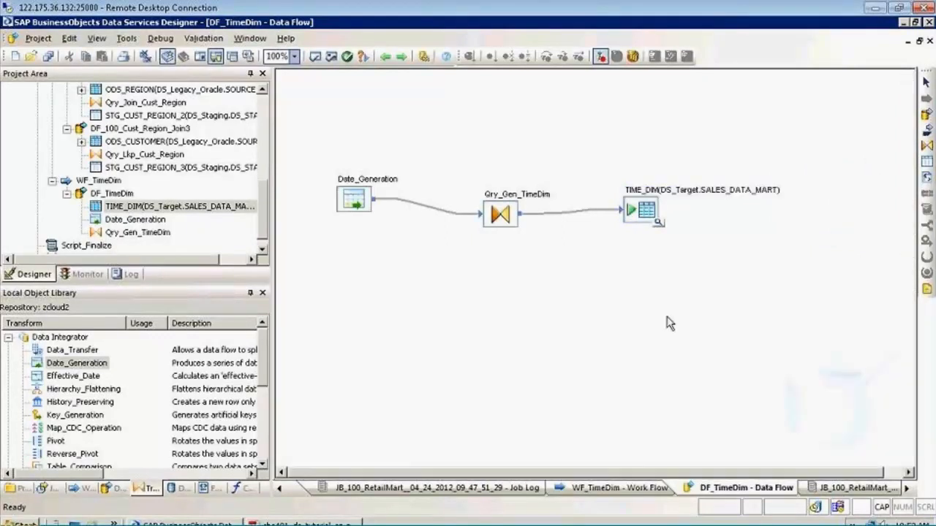
{"action": "left_click", "coordinate": [659, 224]}
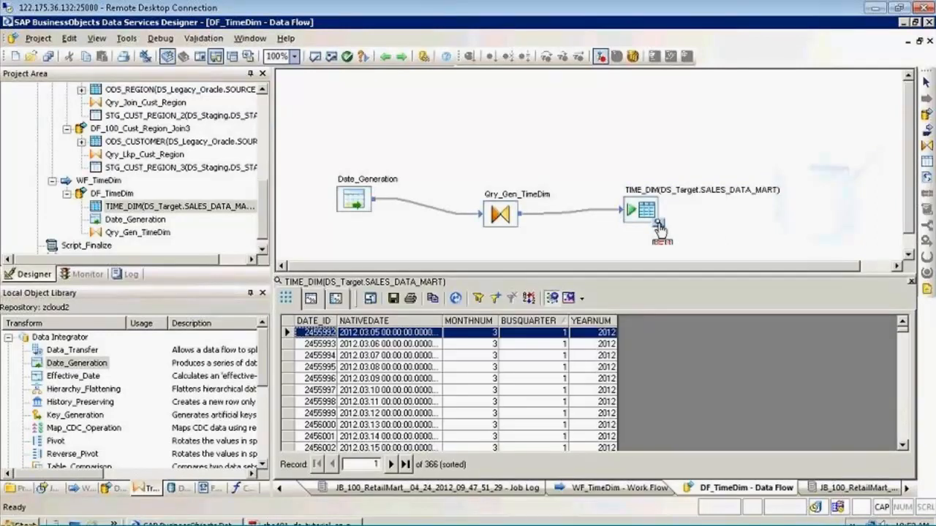
{"action": "left_click", "coordinate": [912, 282]}
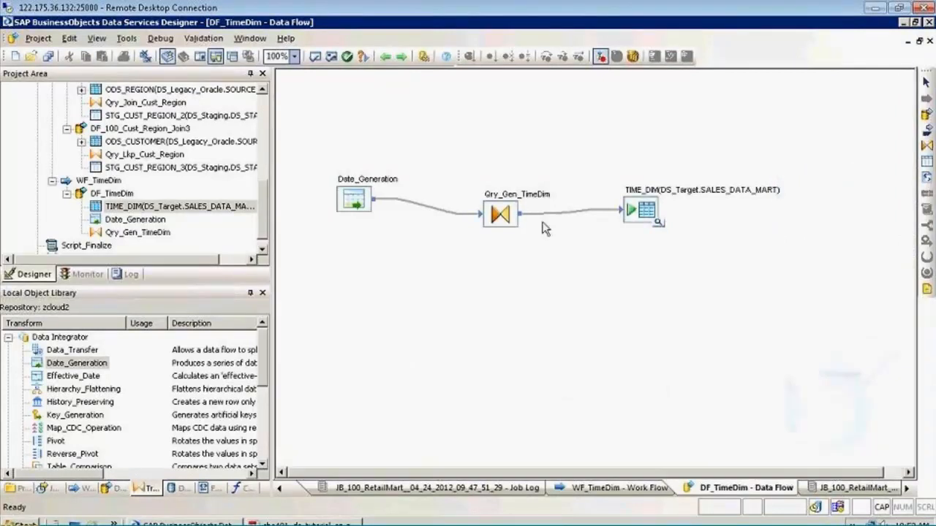
Open the function selection for the DATE_ID mapping in Qry_Gen_TimeDim and review the date function descriptions, from day_in_month to week_in_year, without inserting any
{"action": "left_click", "coordinate": [517, 201]}
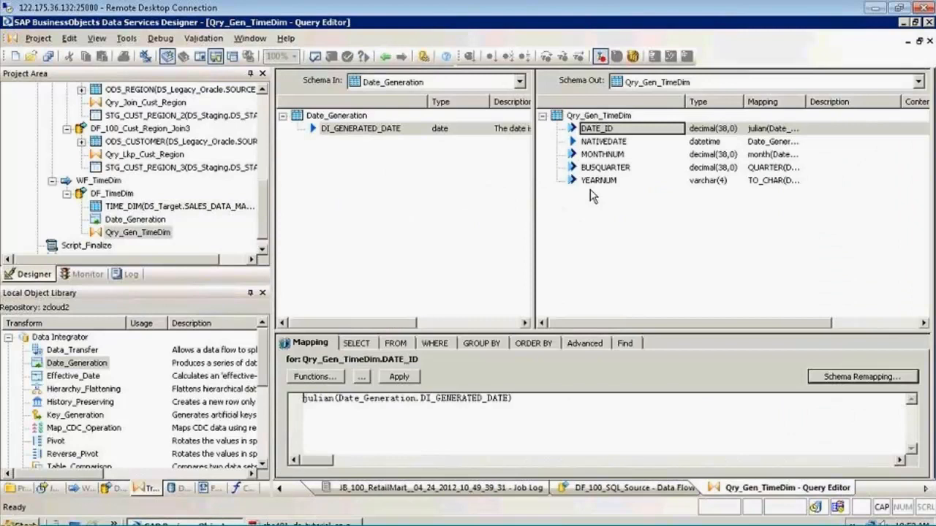
{"action": "left_click", "coordinate": [322, 377]}
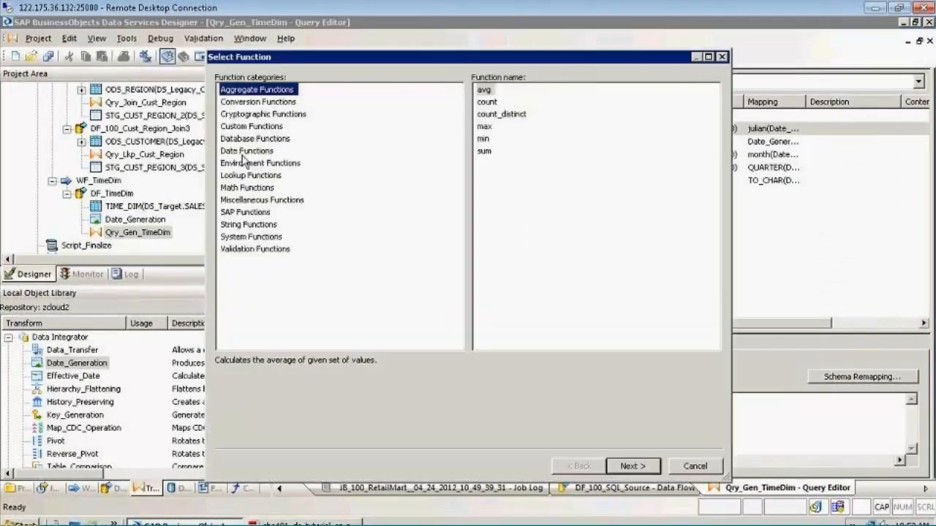
{"action": "left_click", "coordinate": [244, 153]}
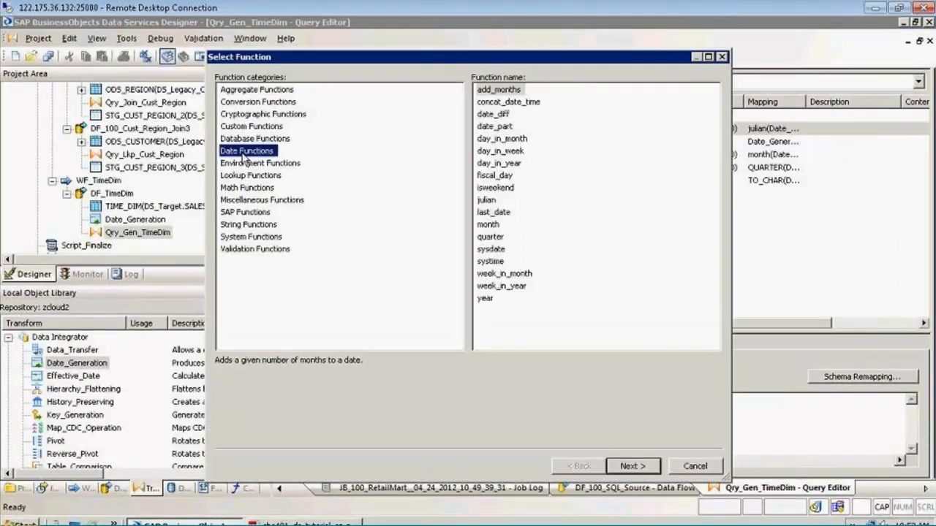
{"action": "left_click", "coordinate": [522, 139]}
{"action": "left_click", "coordinate": [521, 151]}
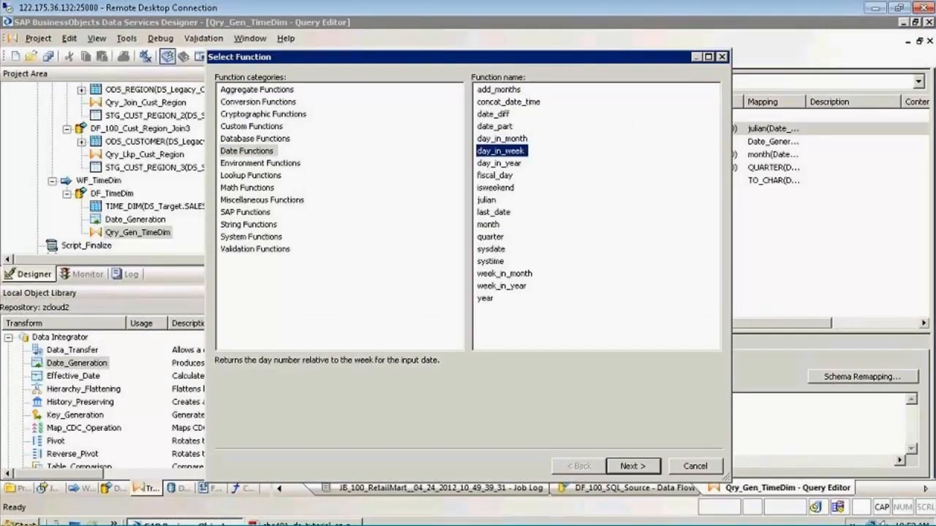
{"action": "left_click", "coordinate": [511, 164]}
{"action": "left_click", "coordinate": [510, 176]}
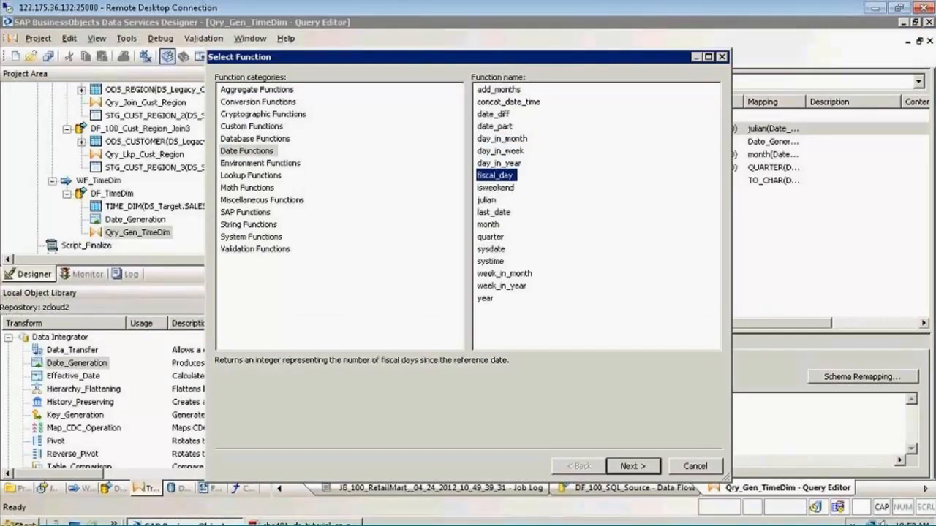
{"action": "left_click", "coordinate": [496, 201]}
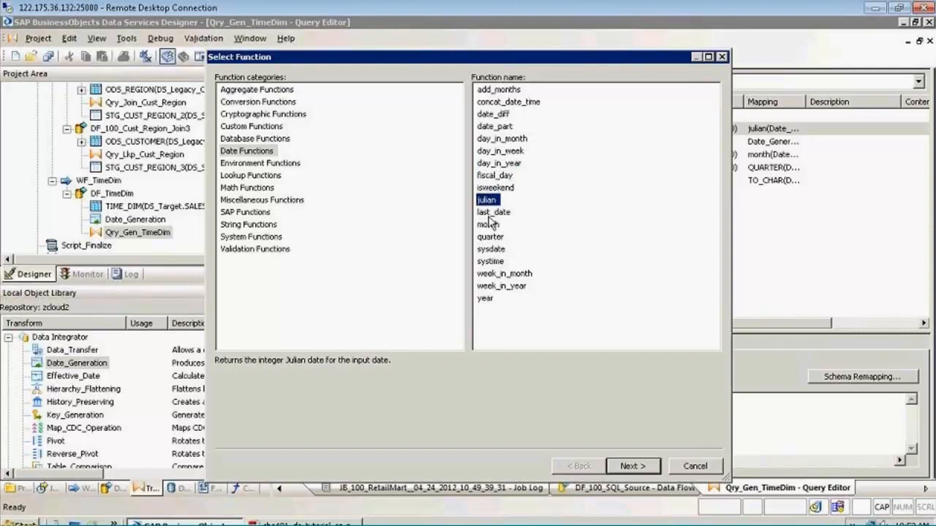
{"action": "left_click", "coordinate": [489, 215]}
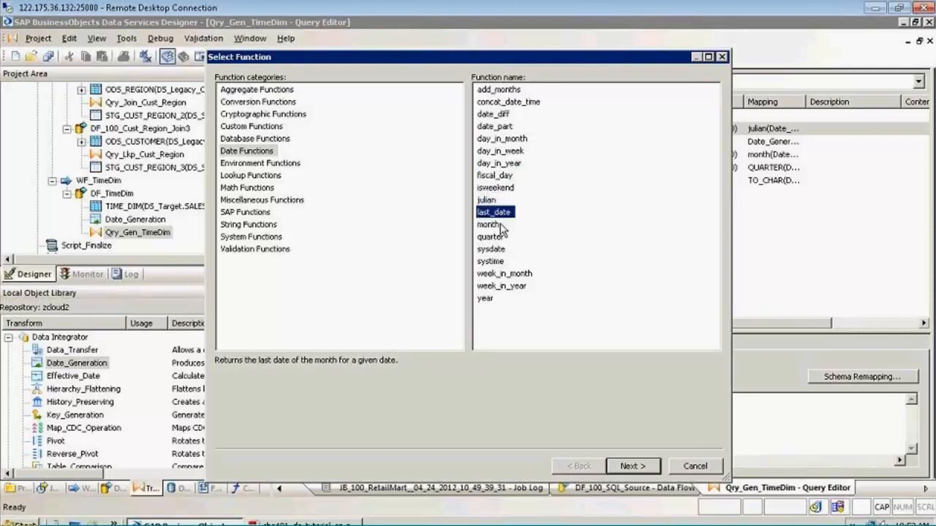
{"action": "left_click", "coordinate": [498, 225]}
{"action": "left_click", "coordinate": [487, 237]}
{"action": "left_click", "coordinate": [484, 250]}
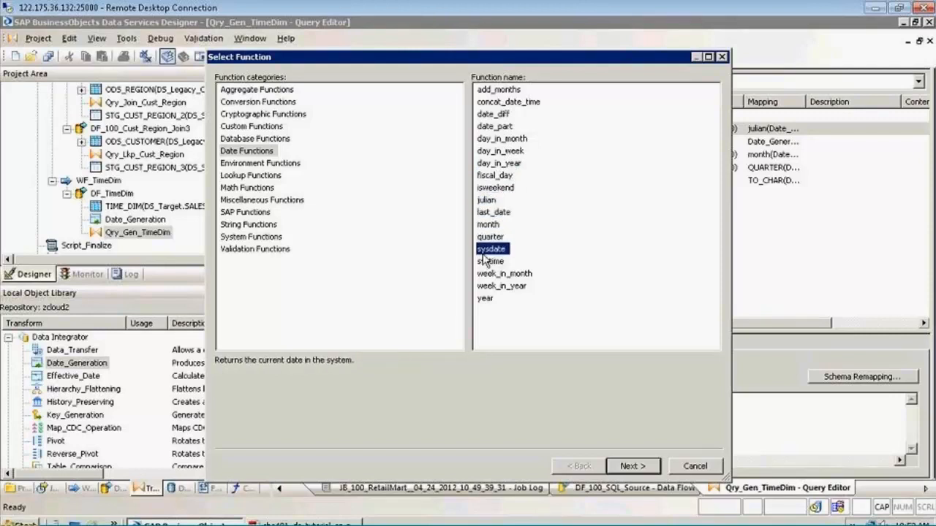
{"action": "left_click", "coordinate": [486, 274]}
{"action": "left_click", "coordinate": [487, 287]}
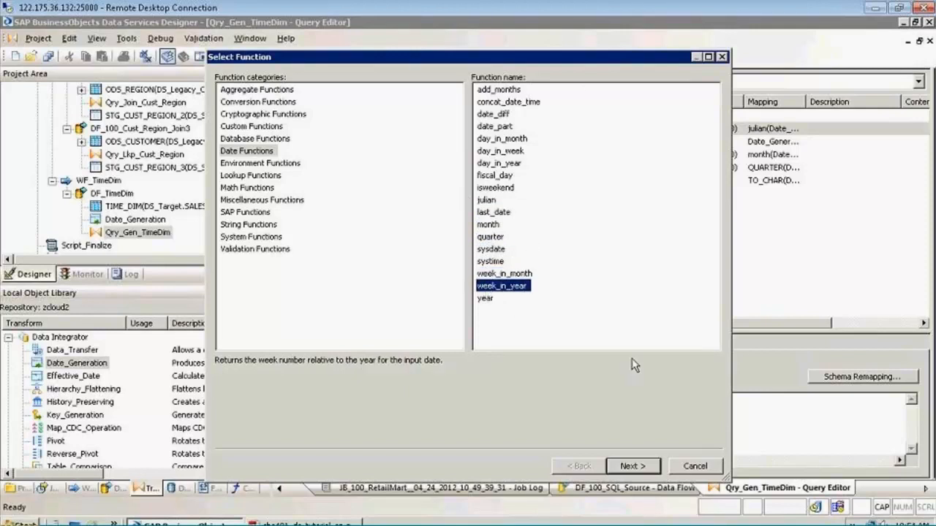
{"action": "left_click", "coordinate": [692, 466]}
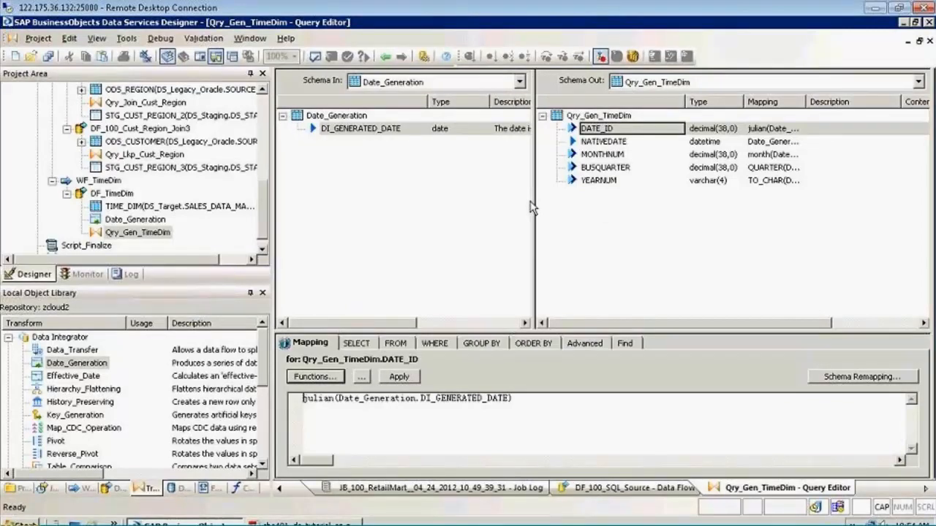
Review the output column and the date range settings of the Date_Generation transform and return to the DF_TimeDim data flow
{"action": "left_click", "coordinate": [331, 524]}
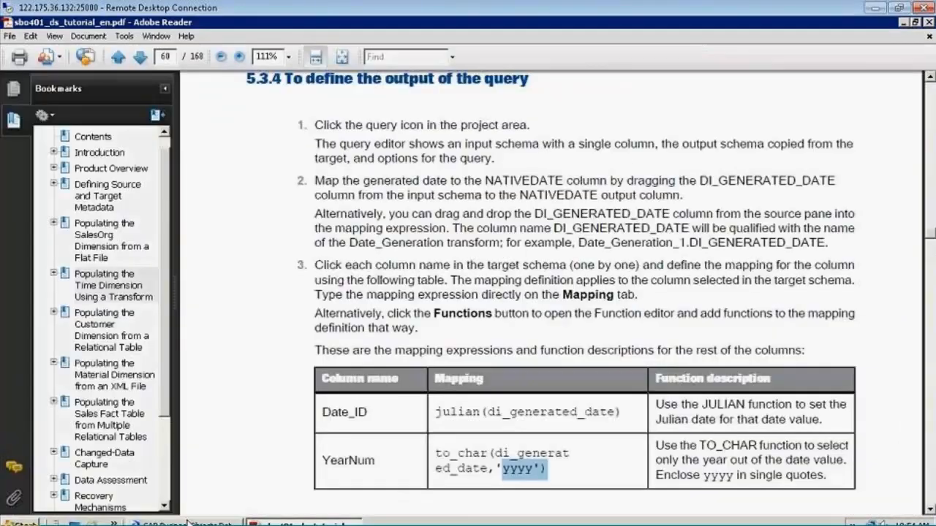
{"action": "left_click", "coordinate": [186, 524]}
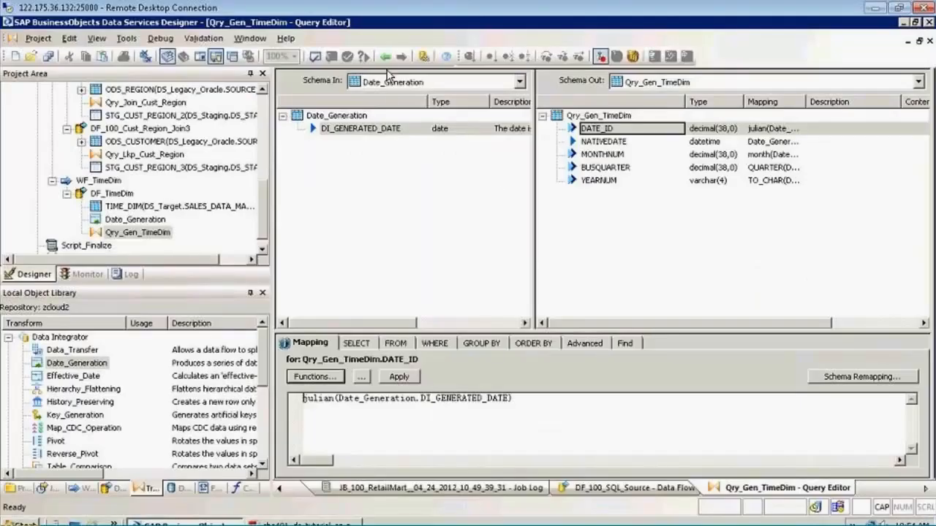
{"action": "left_click", "coordinate": [384, 57]}
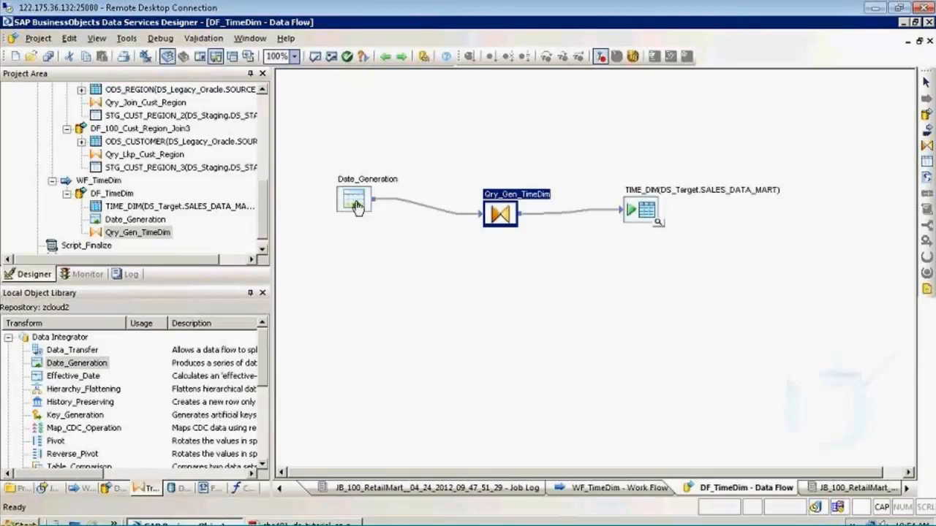
{"action": "double_click", "coordinate": [354, 199]}
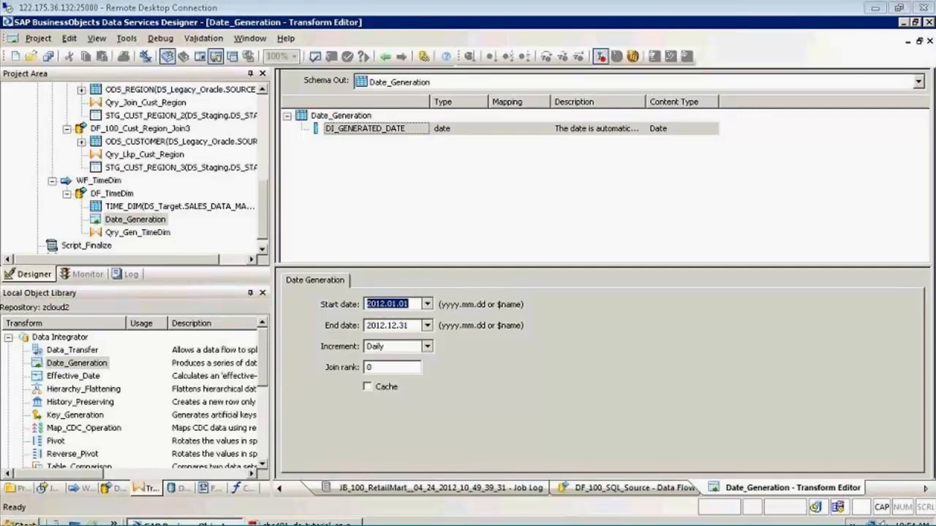
{"action": "left_click", "coordinate": [398, 129]}
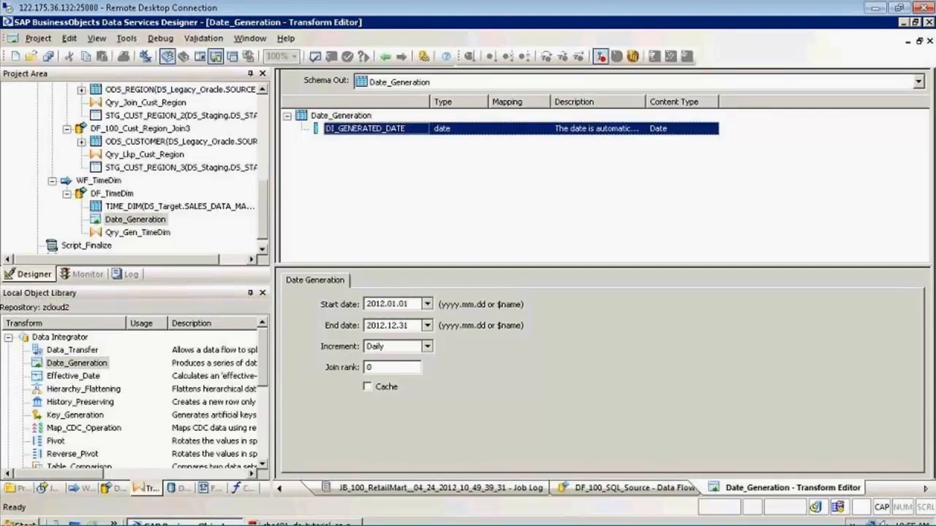
{"action": "left_click", "coordinate": [385, 56]}
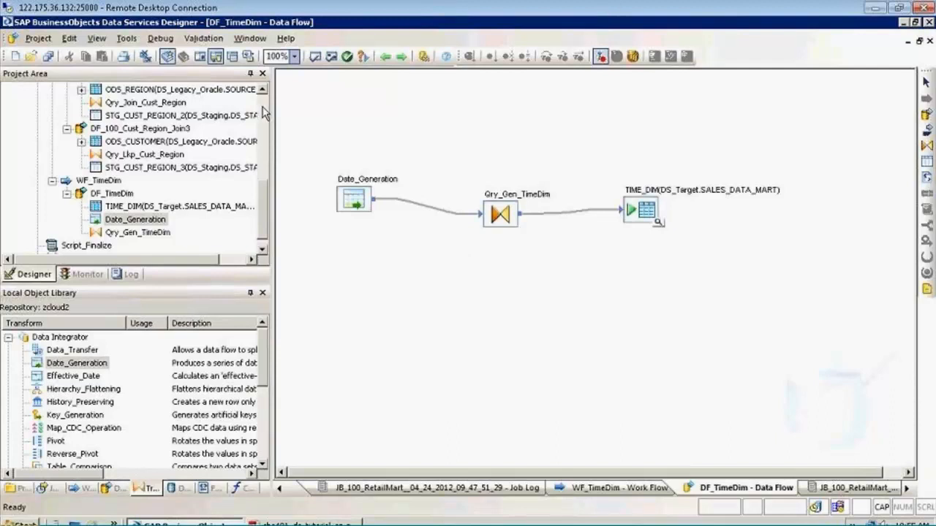
Delete the connection between WF_Cust_Region and WF_TimeDim in the WF_100_Legacy_Data work flow and save the changes
{"action": "scroll", "coordinate": [264, 105], "scroll_direction": "up", "scroll_amount": 10}
{"action": "left_click", "coordinate": [109, 105]}
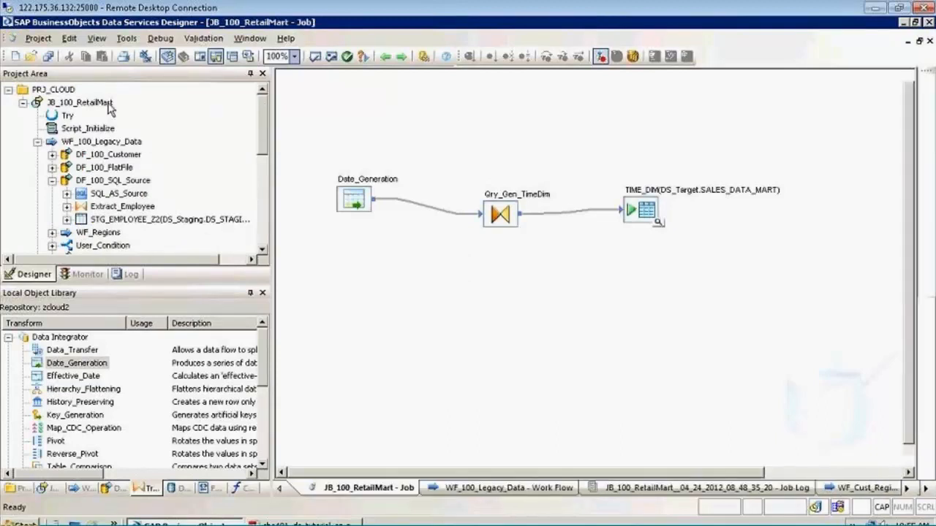
{"action": "left_click", "coordinate": [101, 141]}
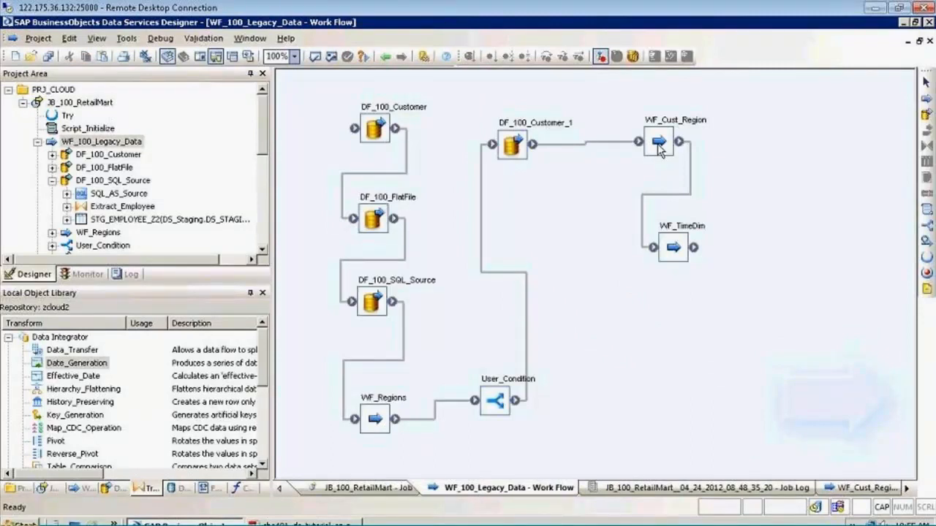
{"action": "left_click", "coordinate": [685, 195]}
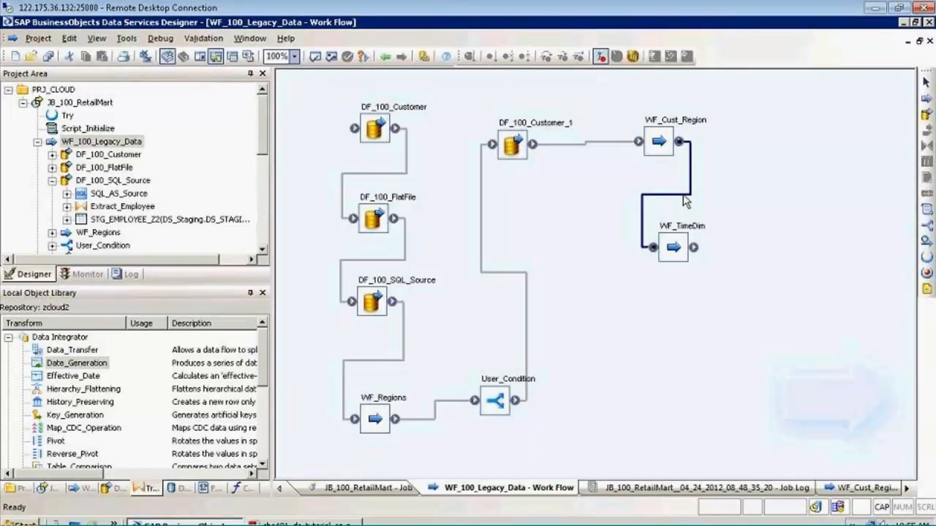
{"action": "key", "text": "Delete"}
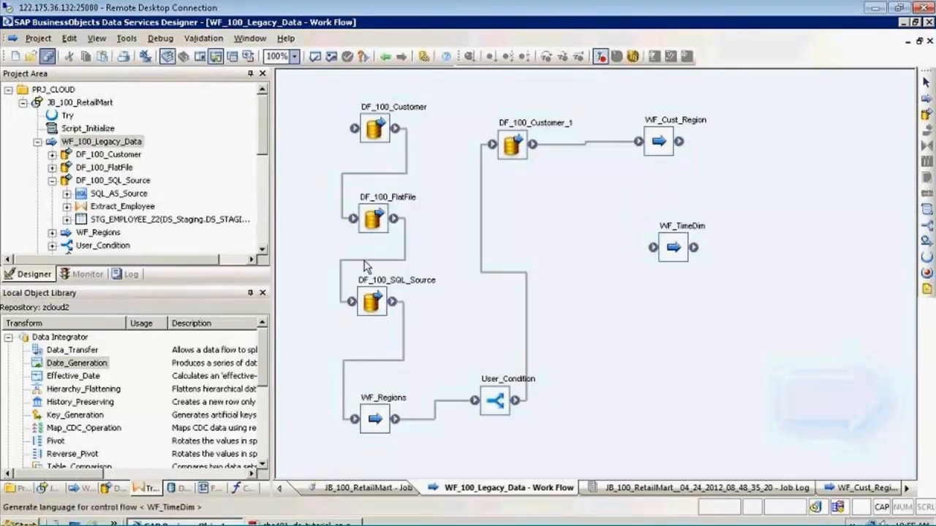
{"action": "left_click", "coordinate": [392, 354]}
Validate the WF_100_Legacy_Data work flow, read the reported error in full and close the output
{"action": "left_click", "coordinate": [331, 58]}
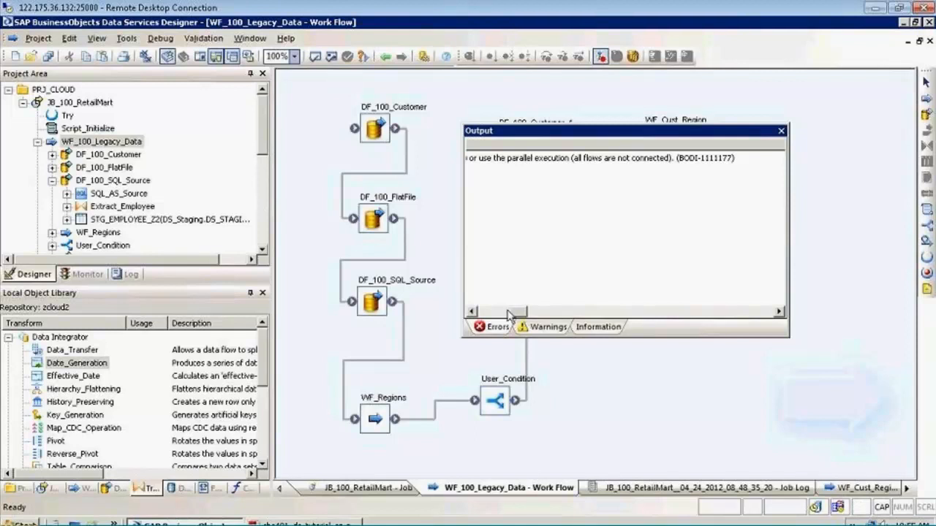
{"action": "mouse_move", "coordinate": [509, 315]}
{"action": "left_mouse_down"}
{"action": "mouse_move", "coordinate": [481, 313]}
{"action": "mouse_move", "coordinate": [495, 313]}
{"action": "left_mouse_up"}
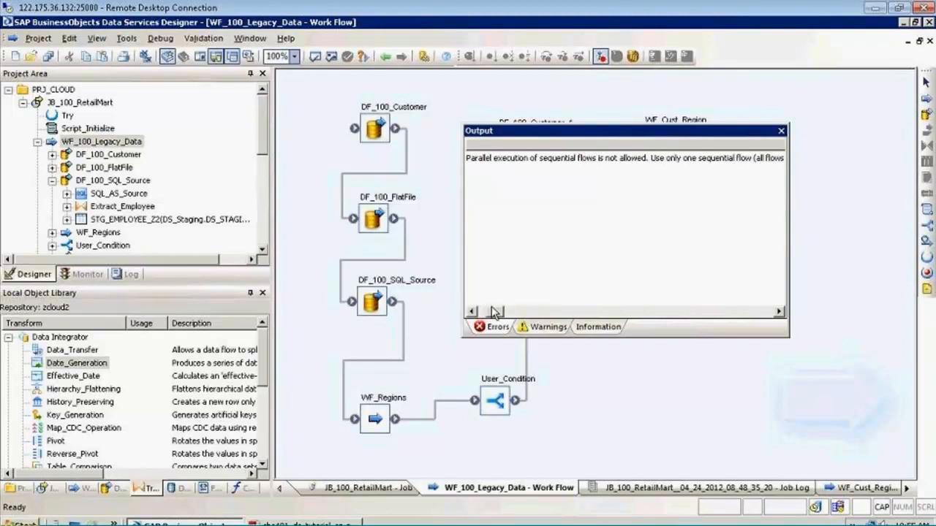
{"action": "left_click", "coordinate": [781, 131]}
Connect DF_100_Cust_Region_Join1, Join2 and Join3 in sequence inside the WF_Cust_Region work flow and save the changes
{"action": "double_click", "coordinate": [678, 125]}
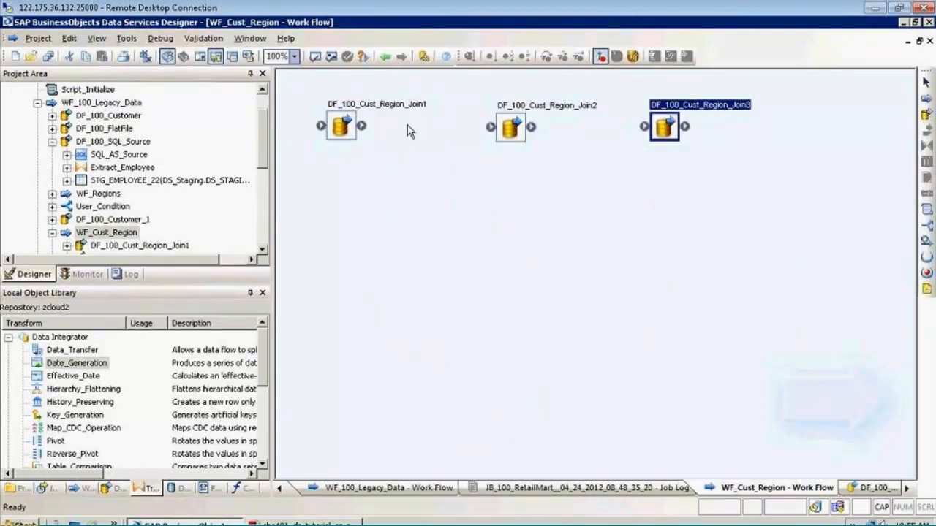
{"action": "left_click_drag", "start_coordinate": [361, 125], "coordinate": [491, 127]}
{"action": "mouse_move", "coordinate": [532, 128]}
{"action": "left_mouse_down"}
{"action": "mouse_move", "coordinate": [646, 126]}
{"action": "mouse_move", "coordinate": [532, 127]}
{"action": "left_mouse_up"}
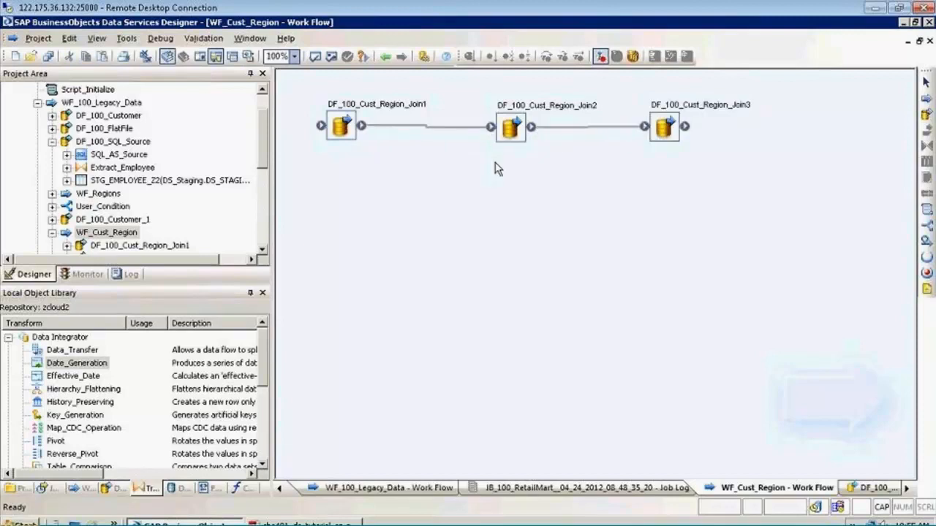
{"action": "left_click", "coordinate": [48, 57]}
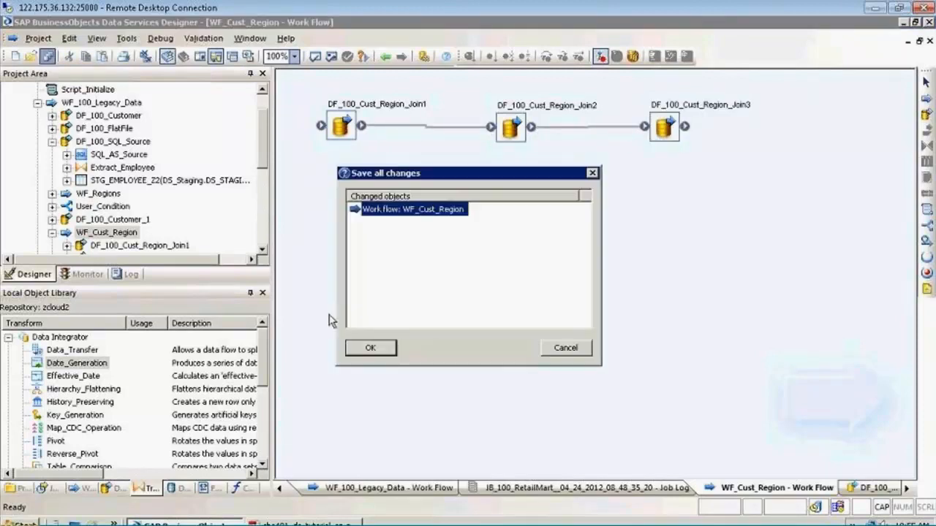
{"action": "left_click", "coordinate": [367, 349]}
Inspect WF_TimeDim and its DF_TimeDim data flow, and read the validation output for the WF_100_Legacy_Data work flow
{"action": "left_click", "coordinate": [386, 59]}
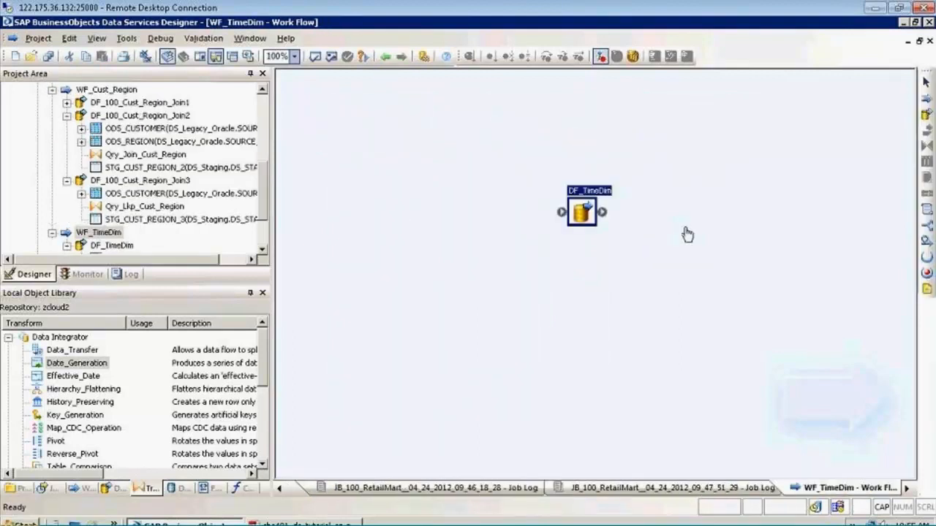
{"action": "double_click", "coordinate": [580, 212]}
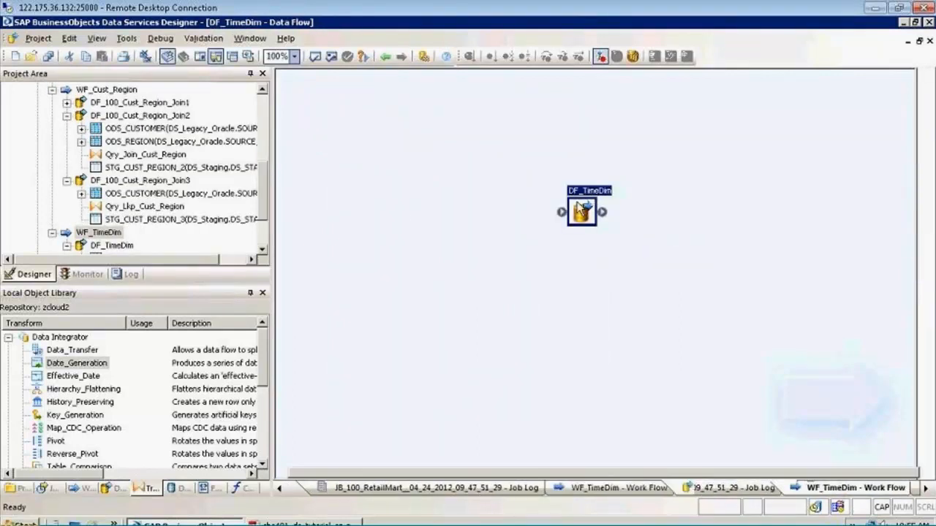
{"action": "left_click", "coordinate": [387, 57]}
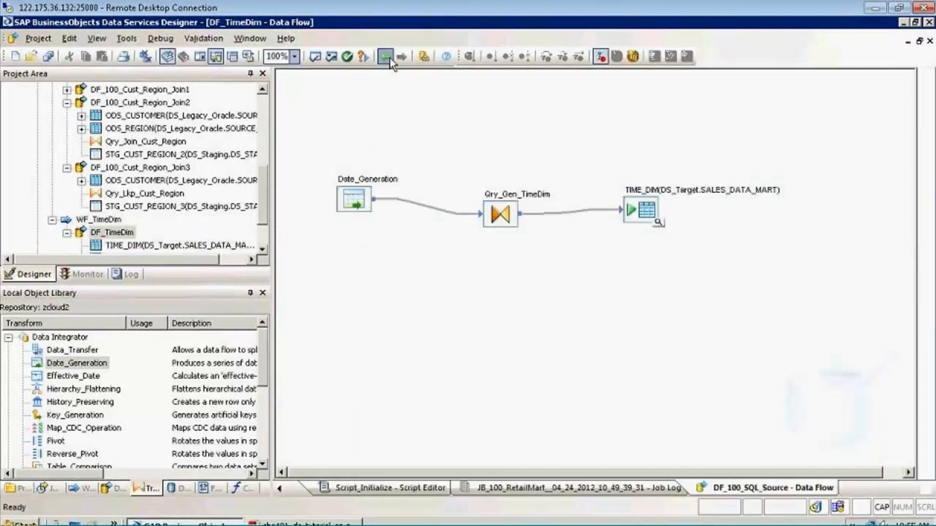
{"action": "left_click", "coordinate": [388, 59]}
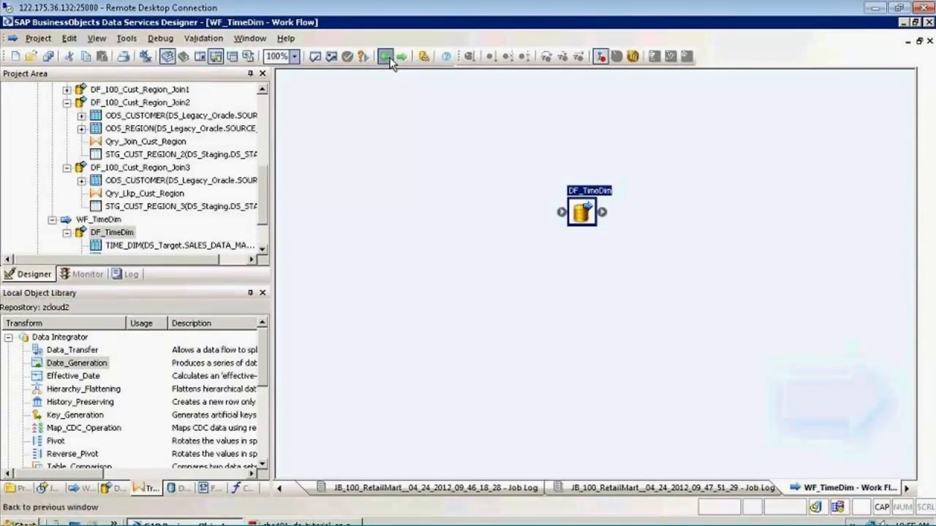
{"action": "left_click", "coordinate": [390, 64]}
{"action": "left_click", "coordinate": [390, 63]}
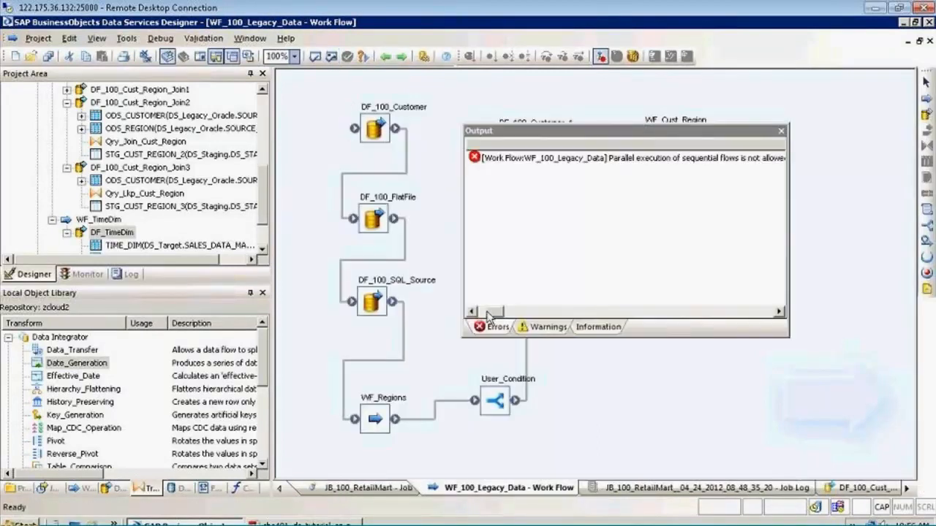
{"action": "left_click_drag", "start_coordinate": [489, 313], "coordinate": [507, 313]}
{"action": "left_click", "coordinate": [782, 131]}
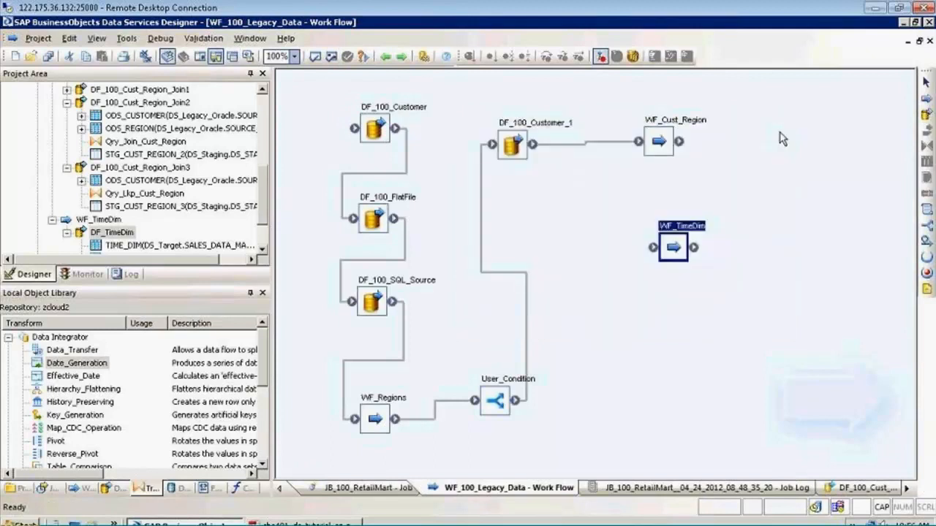
Reconnect WF_Cust_Region to WF_TimeDim in the WF_100_Legacy_Data work flow
{"action": "left_click", "coordinate": [671, 125]}
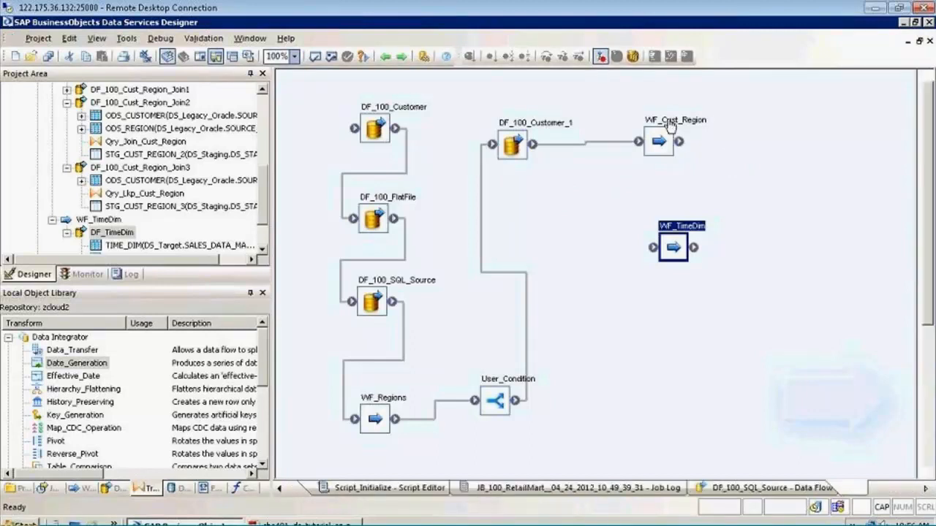
{"action": "left_click", "coordinate": [385, 57]}
{"action": "left_click", "coordinate": [385, 56]}
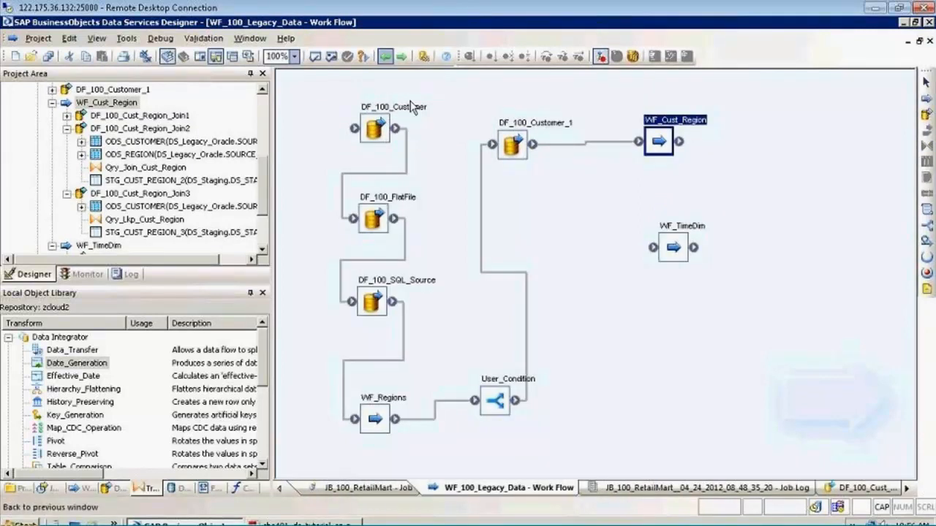
{"action": "left_click", "coordinate": [613, 239]}
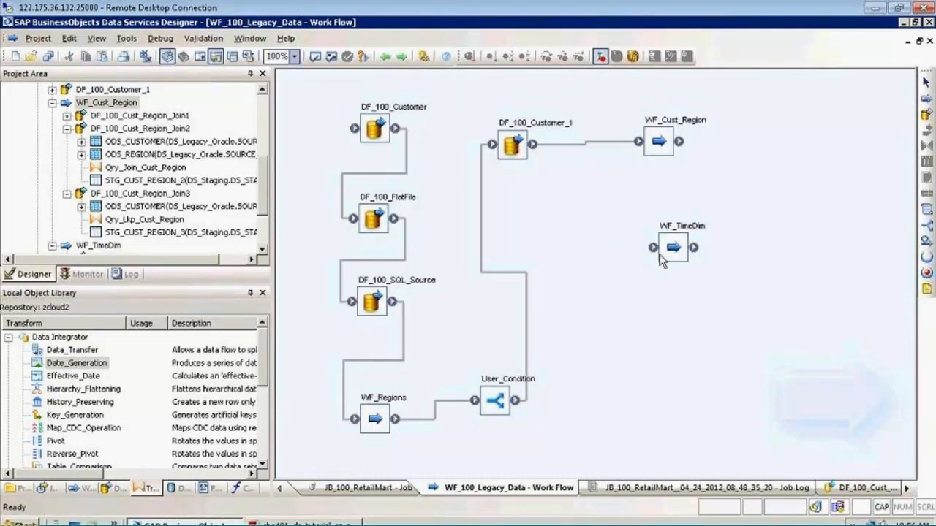
{"action": "left_click_drag", "start_coordinate": [656, 248], "coordinate": [684, 152]}
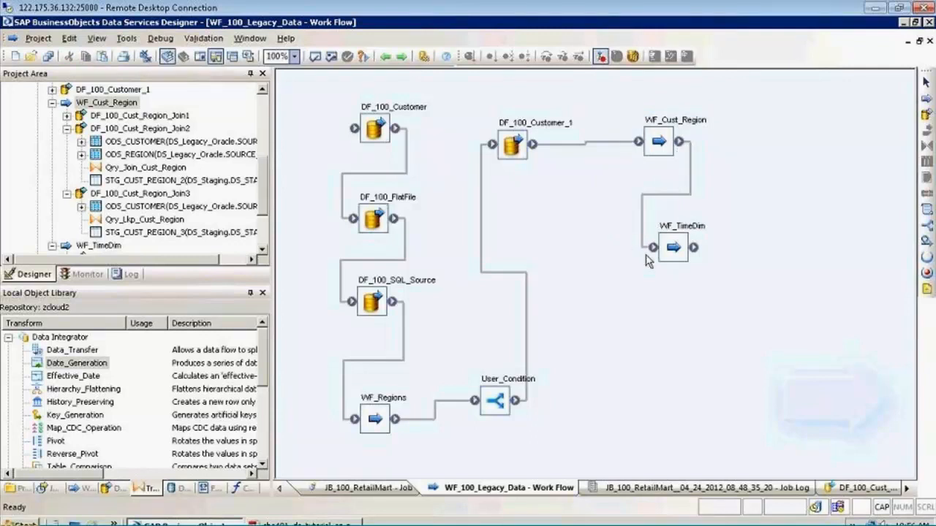
Delete the link between WF_Cust_Region and WF_TimeDim in WF_100_Legacy_Data, and move WF_TimeDim further down the canvas
{"action": "left_click", "coordinate": [676, 251]}
{"action": "left_click", "coordinate": [640, 203]}
{"action": "left_click", "coordinate": [642, 218]}
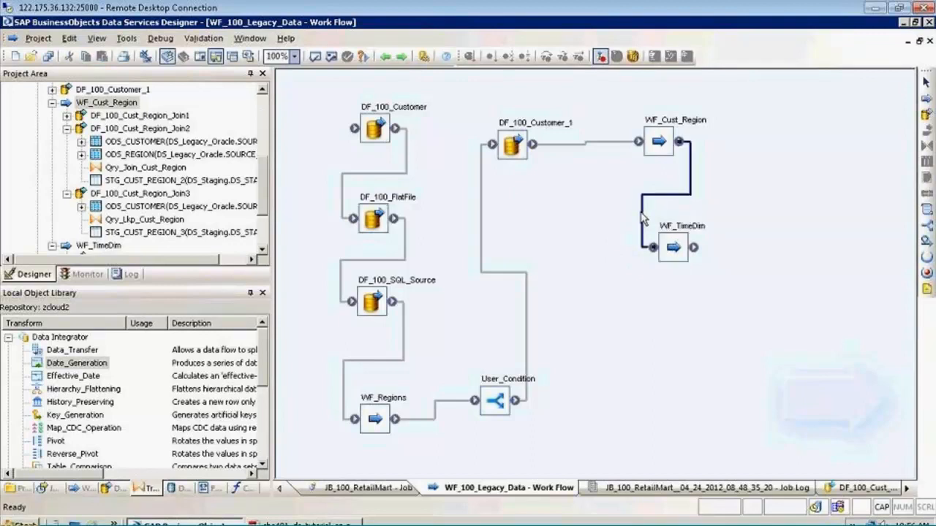
{"action": "key", "text": "Delete"}
{"action": "left_click_drag", "start_coordinate": [668, 255], "coordinate": [705, 329]}
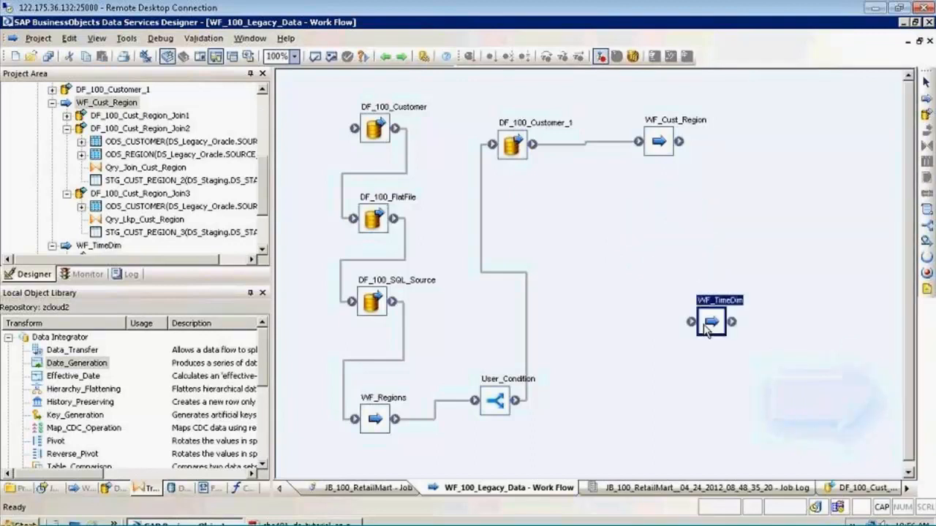
{"action": "left_click", "coordinate": [707, 243]}
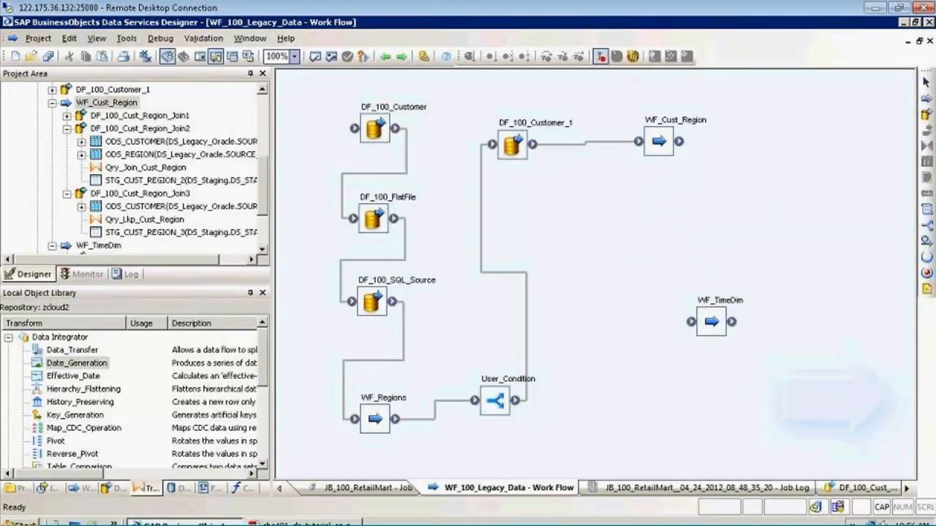
{"action": "left_click_drag", "start_coordinate": [680, 142], "coordinate": [692, 322]}
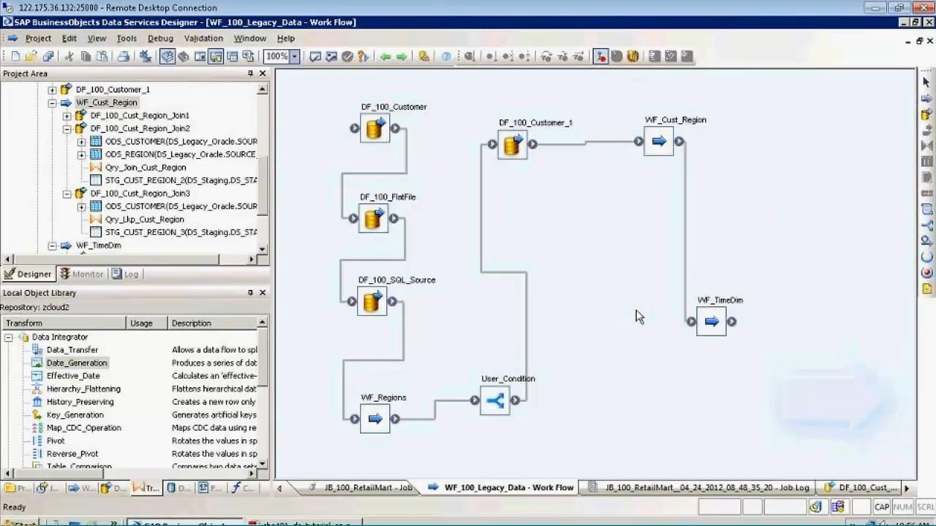
{"action": "left_click", "coordinate": [685, 250]}
{"action": "key", "text": "Delete"}
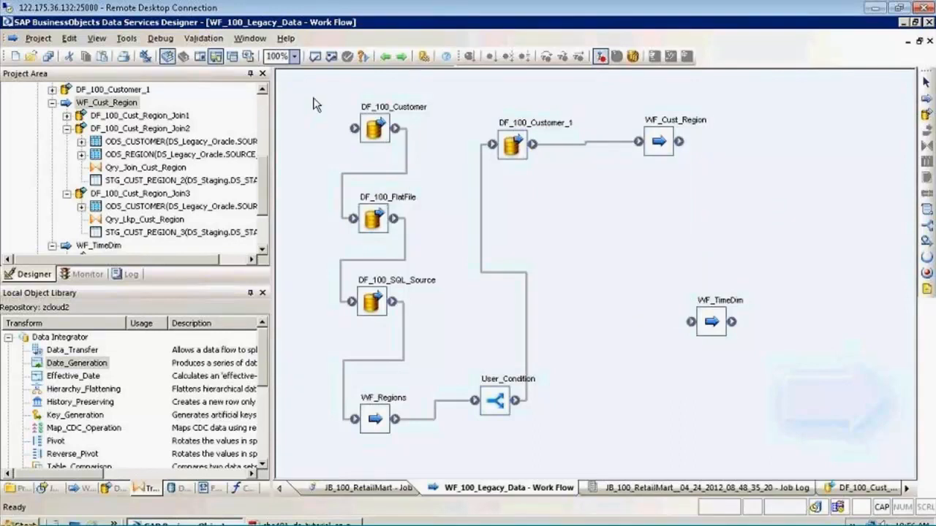
{"action": "left_click_drag", "start_coordinate": [313, 98], "coordinate": [672, 450]}
{"action": "left_click", "coordinate": [673, 450]}
{"action": "mouse_move", "coordinate": [679, 141]}
{"action": "left_mouse_down"}
{"action": "mouse_move", "coordinate": [691, 344]}
{"action": "mouse_move", "coordinate": [696, 336]}
{"action": "left_mouse_up"}
{"action": "double_click", "coordinate": [713, 320]}
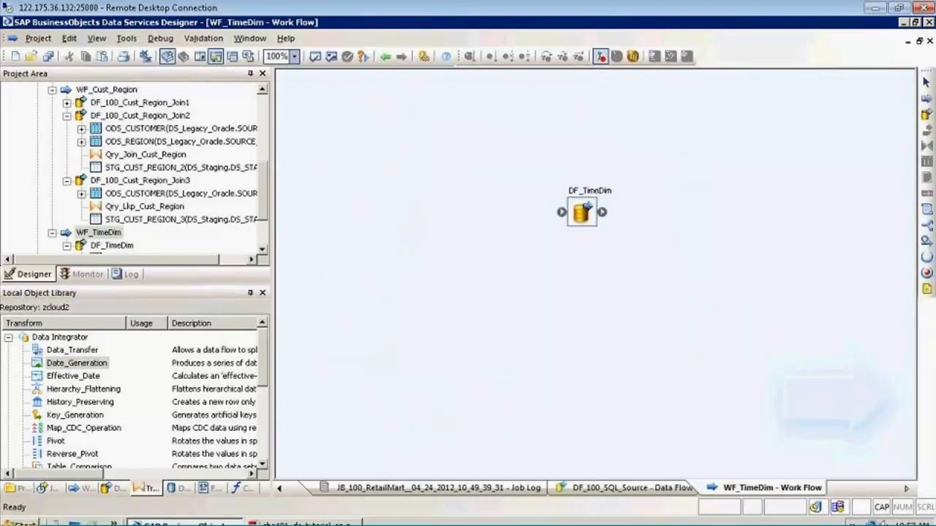
{"action": "left_click", "coordinate": [385, 56]}
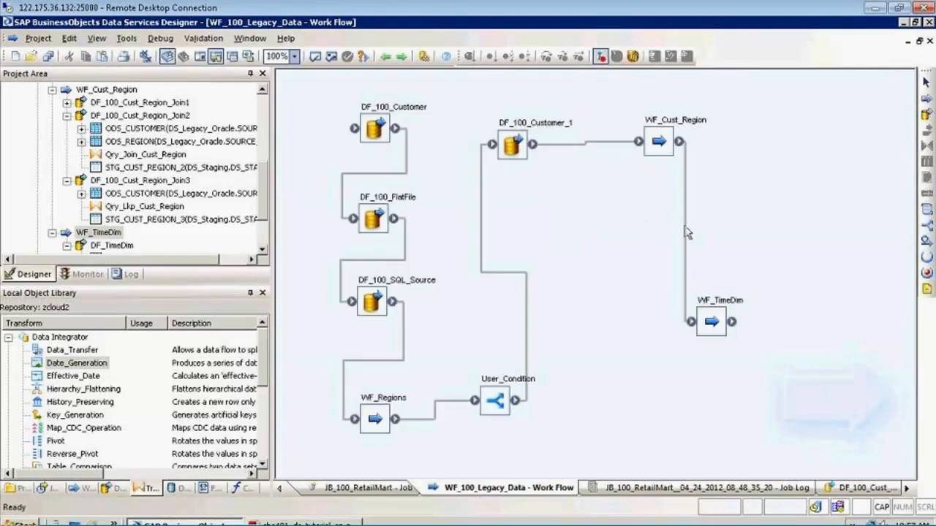
{"action": "left_click", "coordinate": [687, 231]}
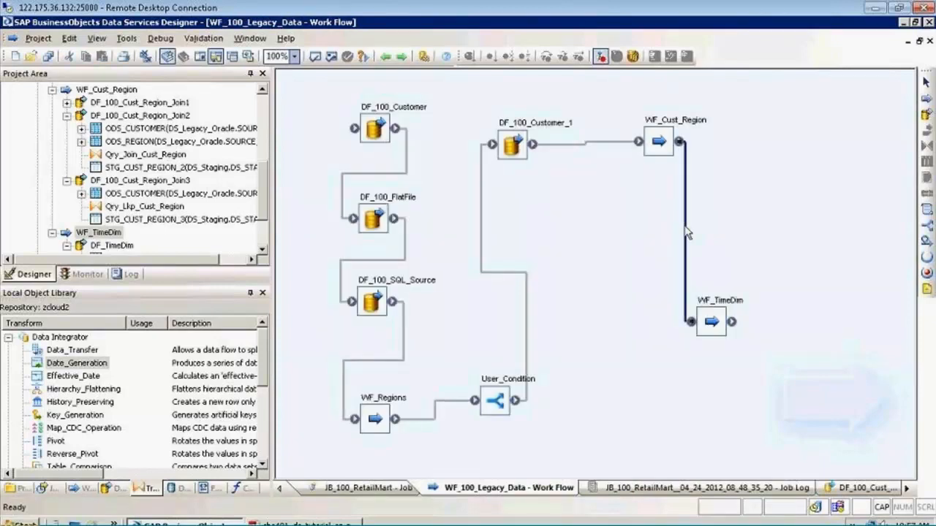
{"action": "left_click", "coordinate": [668, 227]}
{"action": "left_click", "coordinate": [686, 210]}
{"action": "key", "text": "Delete"}
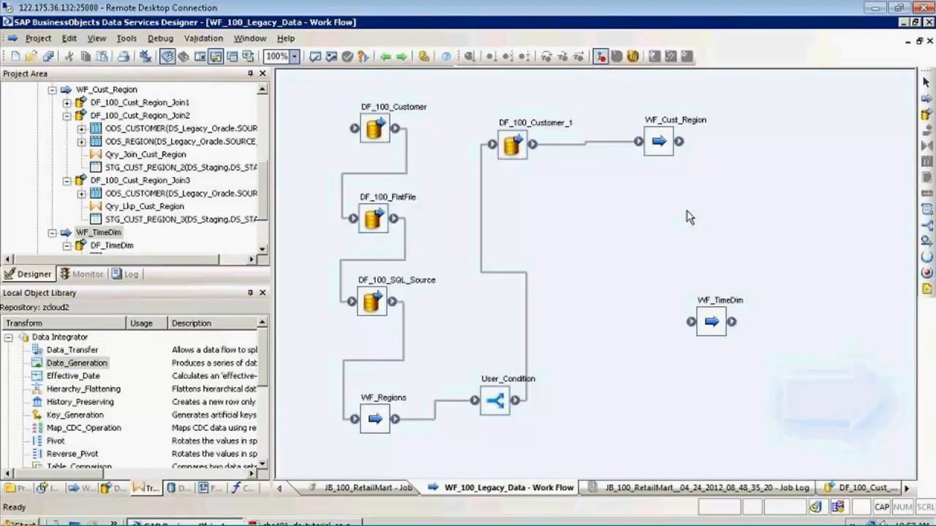
Save all changes and add a new work flow named WF_Parent_Region to WF_100_Legacy_Data
{"action": "left_click", "coordinate": [47, 55]}
{"action": "left_click", "coordinate": [354, 349]}
{"action": "left_click", "coordinate": [926, 98]}
{"action": "left_click", "coordinate": [574, 205]}
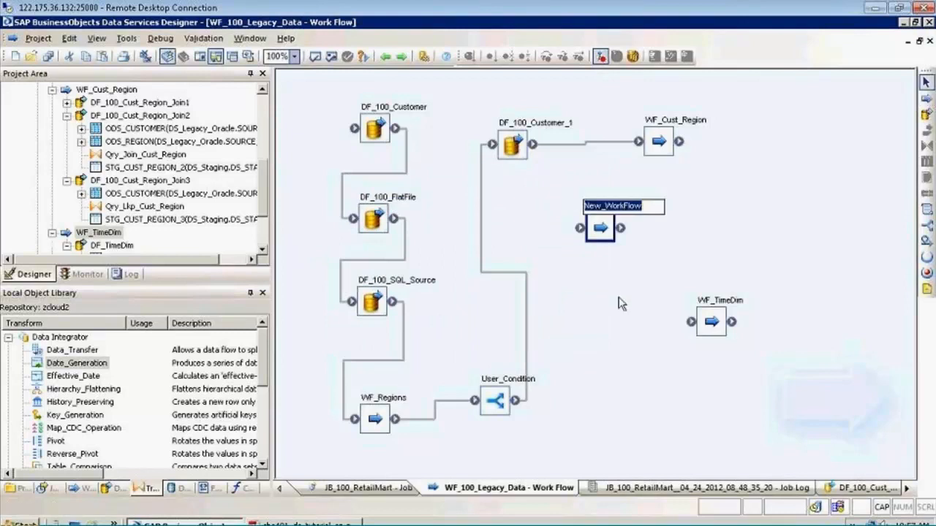
{"action": "type", "text": "wf_p"}
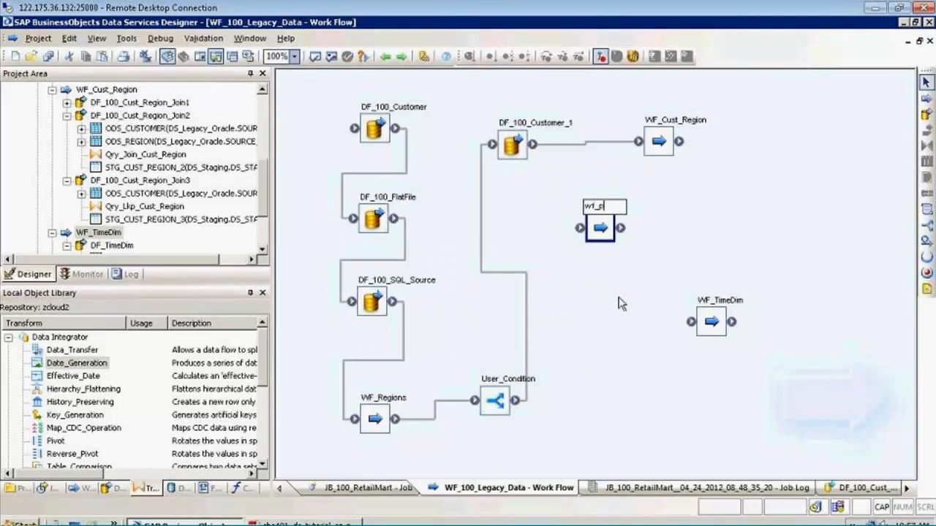
{"action": "type", "text": "ARENT"}
{"action": "key", "text": "BackSpace"}
{"action": "key", "text": "BackSpace"}
{"action": "key", "text": "BackSpace"}
{"action": "key", "text": "BackSpace"}
{"action": "key", "text": "BackSpace"}
{"action": "key", "text": "BackSpace"}
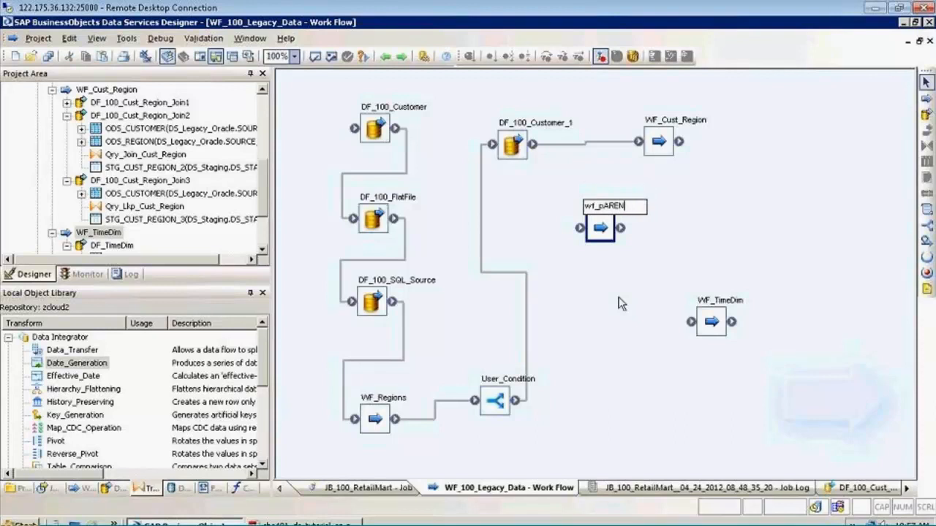
{"action": "key", "text": "BackSpace"}
{"action": "key", "text": "BackSpace"}
{"action": "key", "text": "BackSpace"}
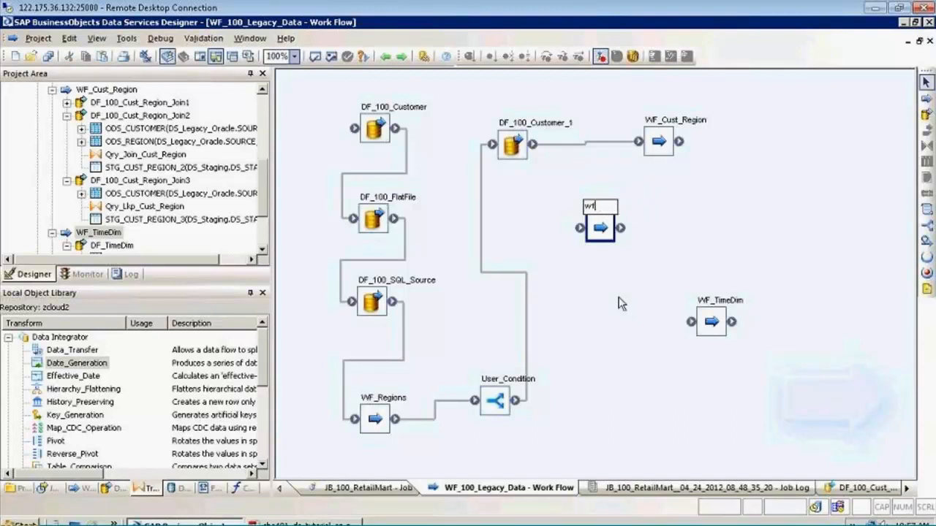
{"action": "type", "text": "WF_Parent"}
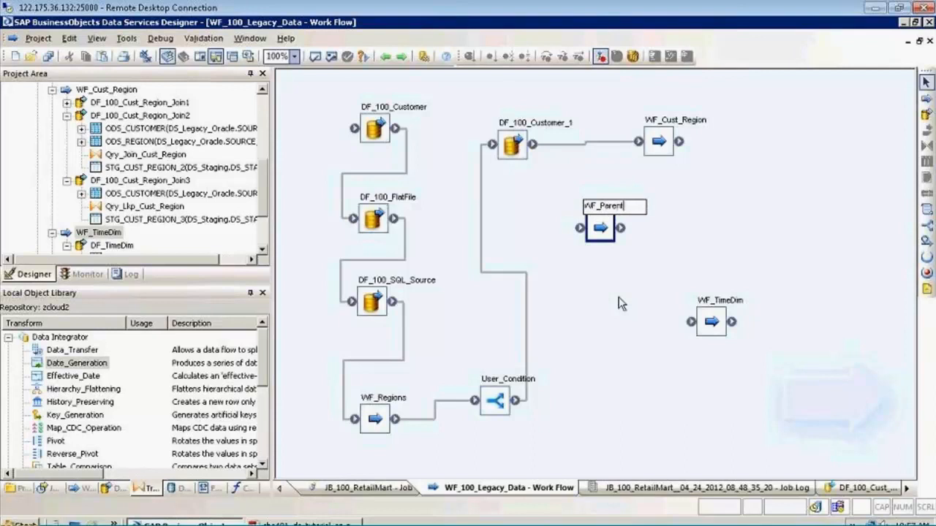
{"action": "type", "text": "_"}
{"action": "key", "text": "BackSpace"}
{"action": "type", "text": "_Region"}
{"action": "key", "text": "Return"}
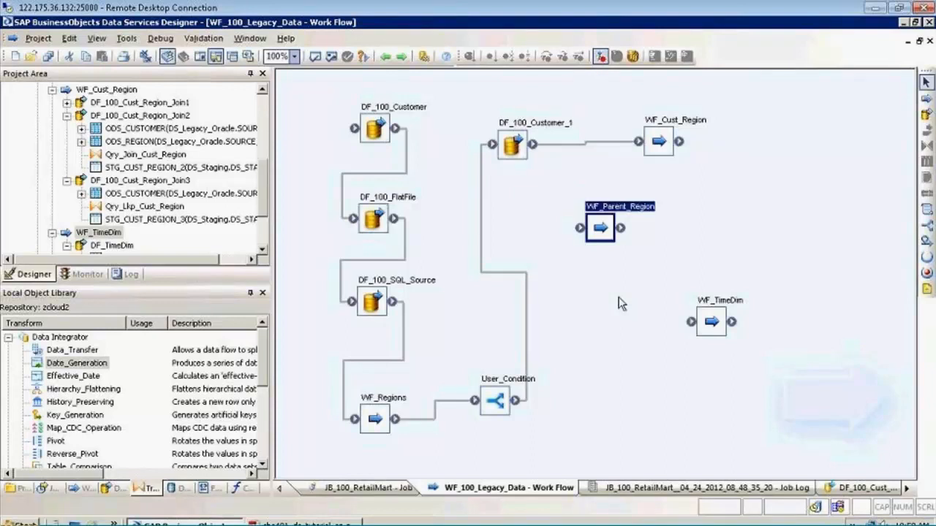
Move WF_Parent_Region aside, and cut the whole linked chain from DF_100_Customer to WF_Cust_Region and paste it inside WF_Parent_Region
{"action": "left_click_drag", "start_coordinate": [604, 238], "coordinate": [728, 233]}
{"action": "left_click", "coordinate": [595, 193]}
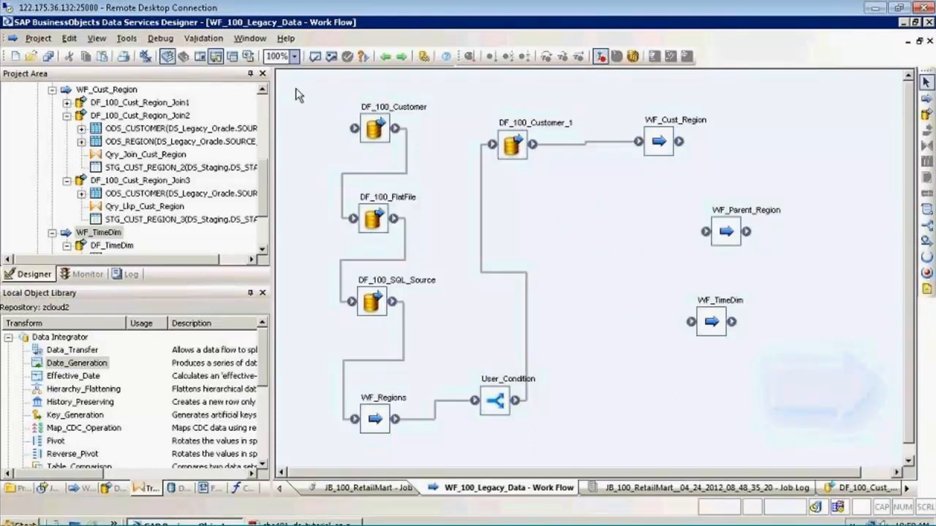
{"action": "left_click_drag", "start_coordinate": [303, 87], "coordinate": [664, 458]}
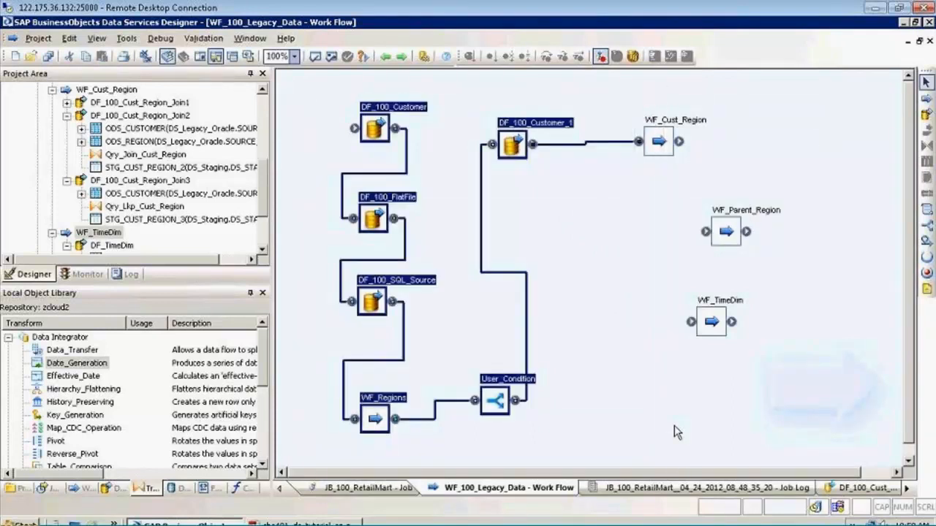
{"action": "left_click", "coordinate": [660, 144], "text": "ctrl"}
{"action": "key", "text": "Delete"}
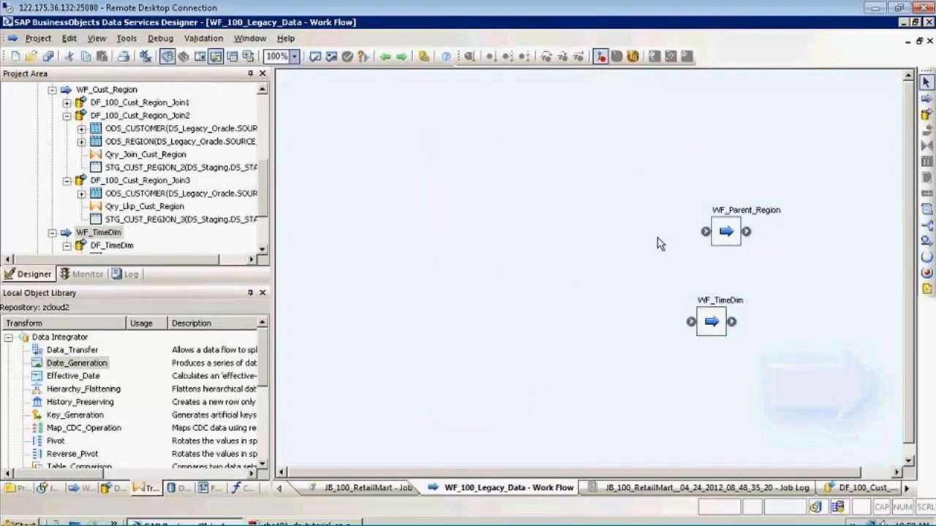
{"action": "double_click", "coordinate": [726, 231]}
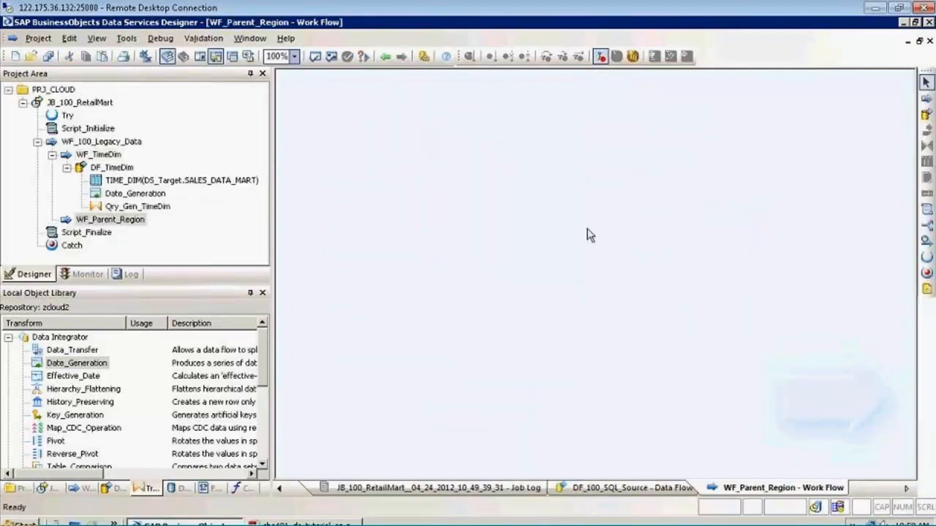
{"action": "key", "text": "ctrl+v"}
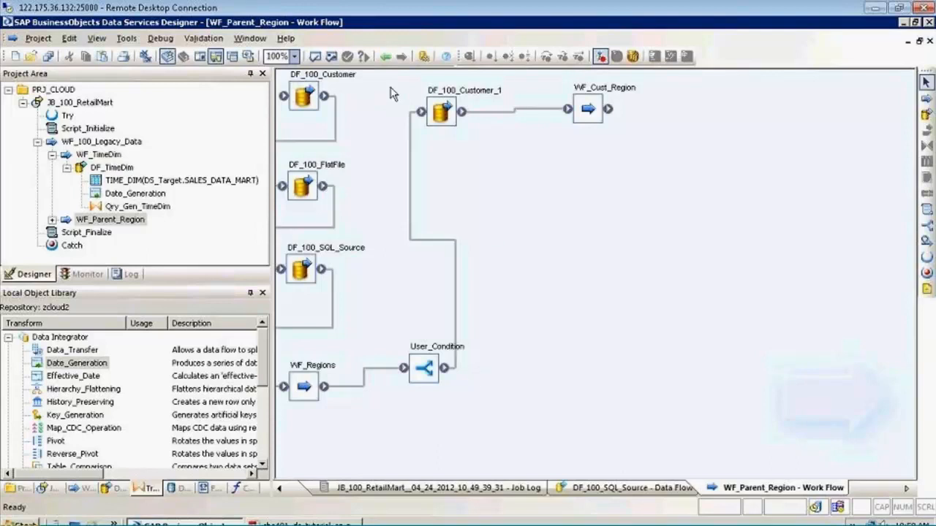
Place WF_Parent_Region and WF_TimeDim near the upper edge of WF_100_Legacy_Data and save all changes
{"action": "left_click", "coordinate": [385, 56]}
{"action": "left_click", "coordinate": [386, 57]}
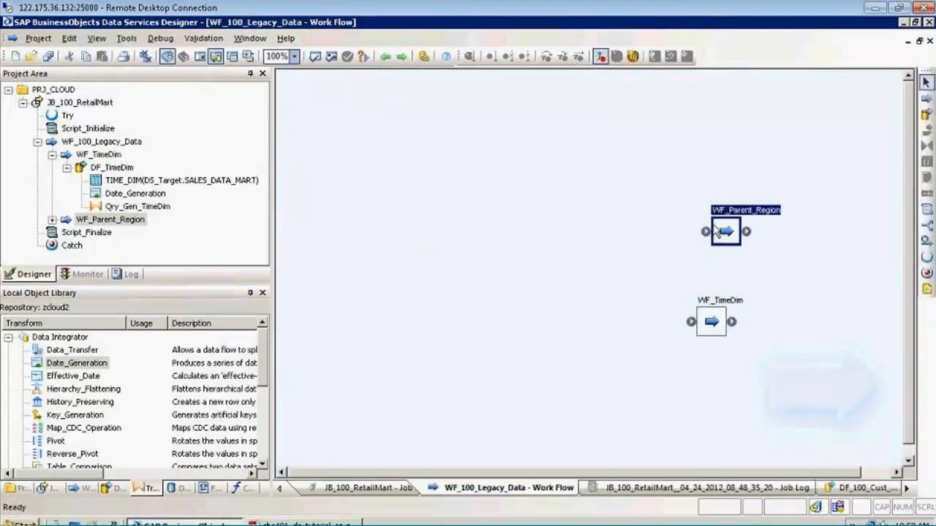
{"action": "left_click_drag", "start_coordinate": [717, 231], "coordinate": [399, 133]}
{"action": "left_click_drag", "start_coordinate": [710, 327], "coordinate": [612, 151]}
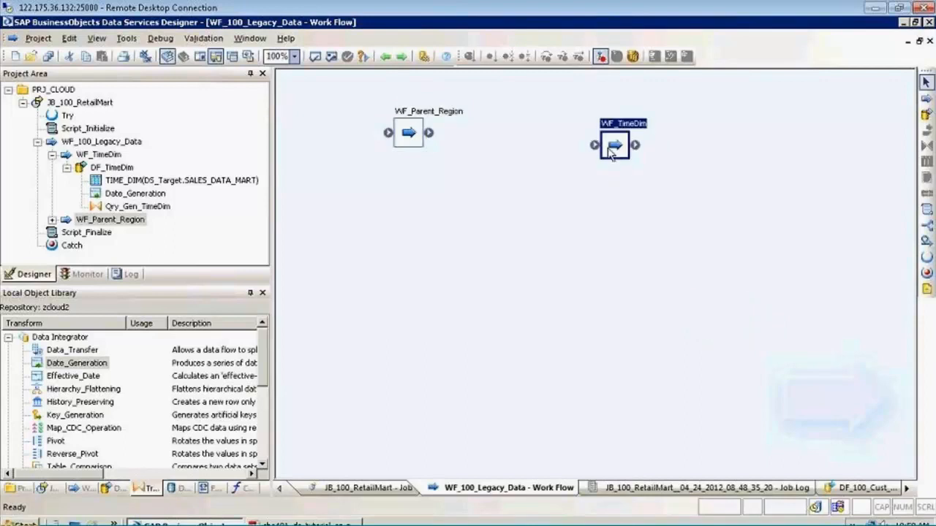
{"action": "left_click", "coordinate": [541, 180]}
{"action": "left_click", "coordinate": [48, 57]}
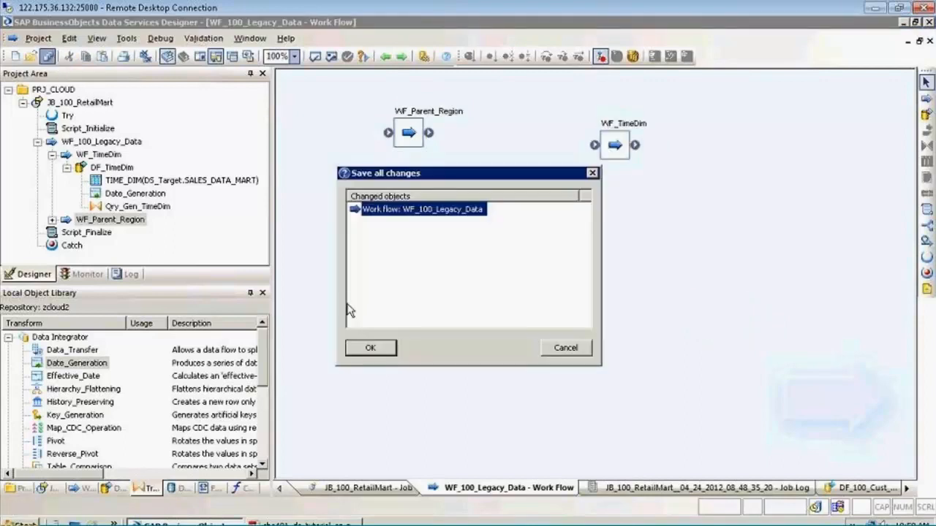
{"action": "left_click", "coordinate": [370, 348]}
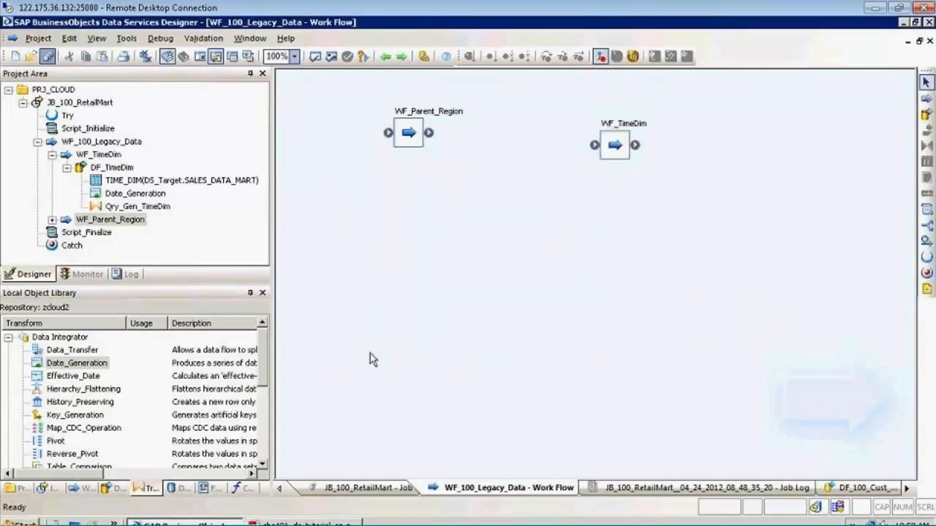
Validate everything in WF_100_Legacy_Data, review the output warnings and close the output
{"action": "left_click", "coordinate": [331, 57]}
{"action": "left_click_drag", "start_coordinate": [515, 313], "coordinate": [488, 315]}
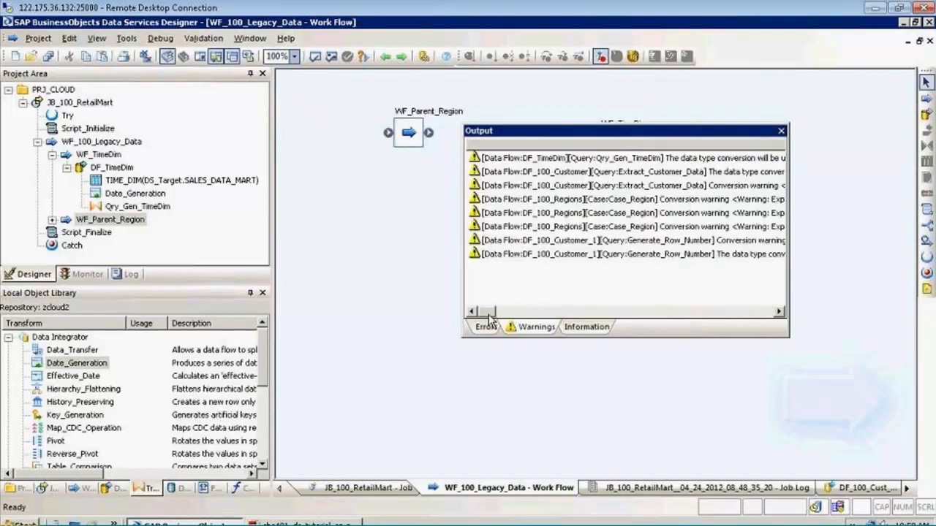
{"action": "left_click", "coordinate": [781, 131]}
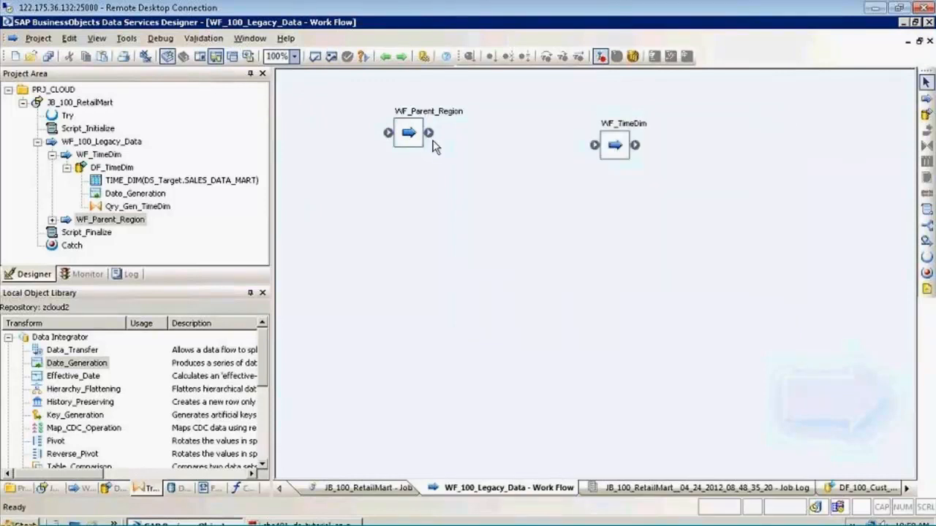
Shift all the flows inside WF_Parent_Region away from the canvas edge, return to WF_100_Legacy_Data and save all changes
{"action": "double_click", "coordinate": [409, 131]}
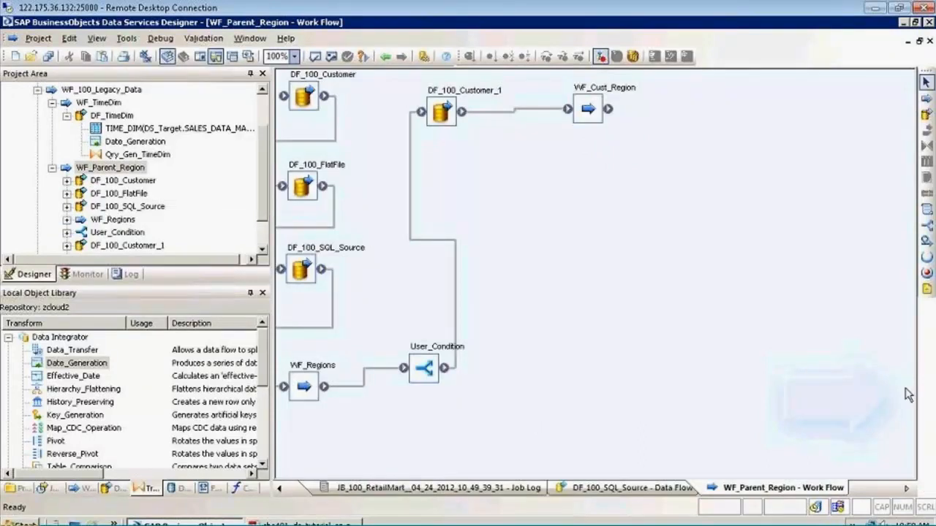
{"action": "left_click_drag", "start_coordinate": [704, 372], "coordinate": [225, 74]}
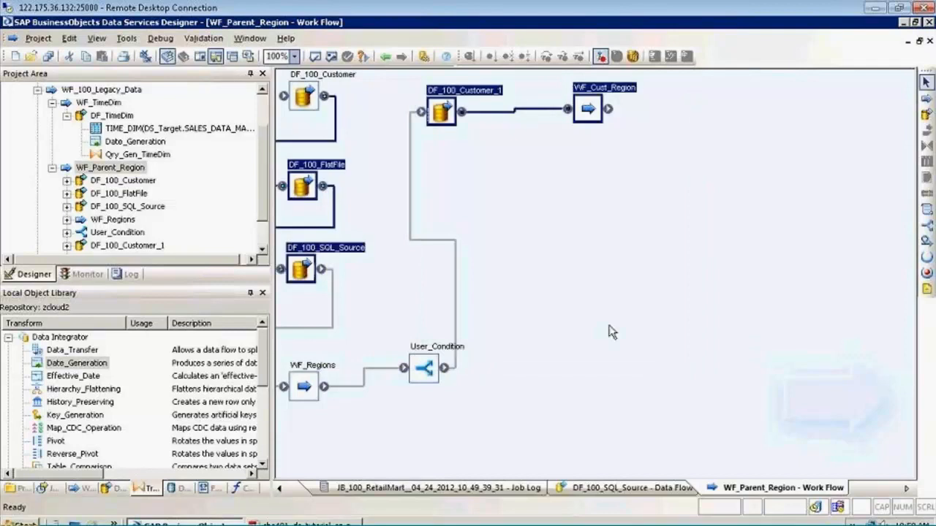
{"action": "left_click", "coordinate": [617, 337]}
{"action": "left_click_drag", "start_coordinate": [696, 452], "coordinate": [277, 70]}
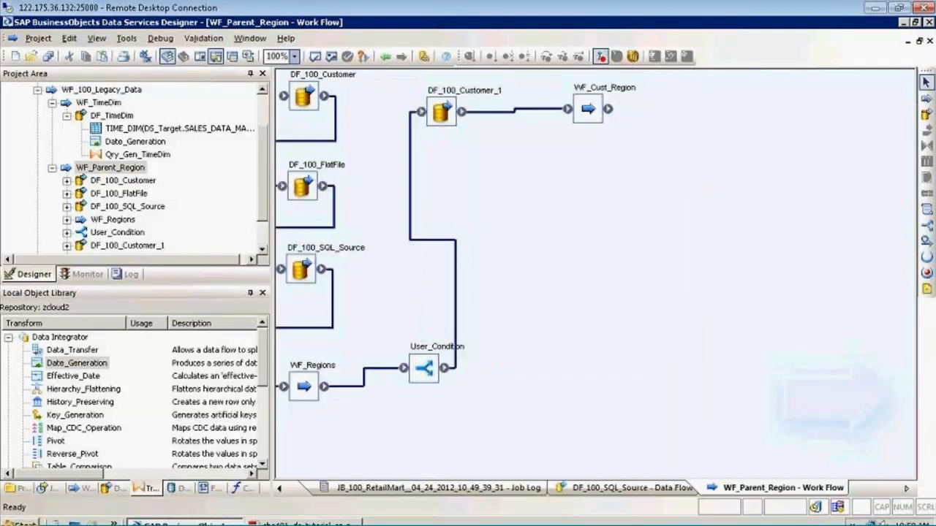
{"action": "left_click_drag", "start_coordinate": [333, 99], "coordinate": [365, 130]}
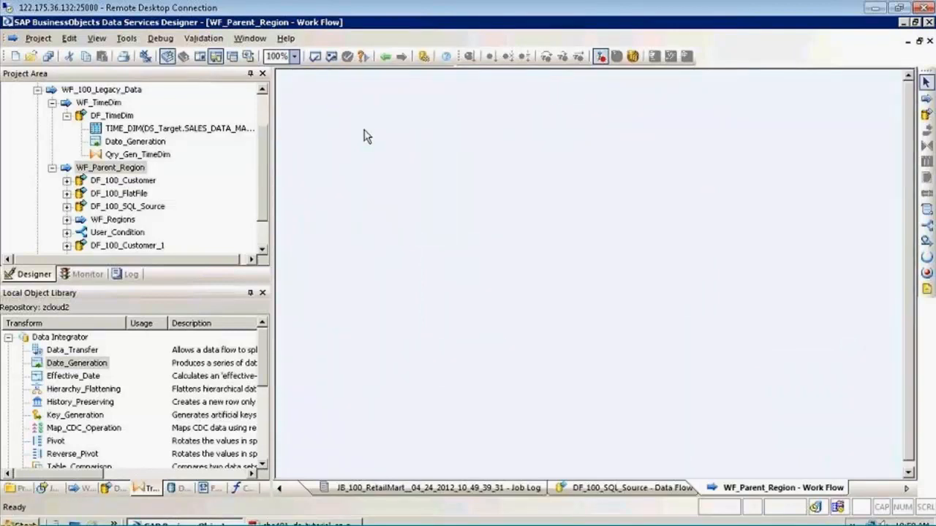
{"action": "left_click", "coordinate": [399, 88]}
{"action": "left_click", "coordinate": [385, 57]}
{"action": "left_click", "coordinate": [385, 57]}
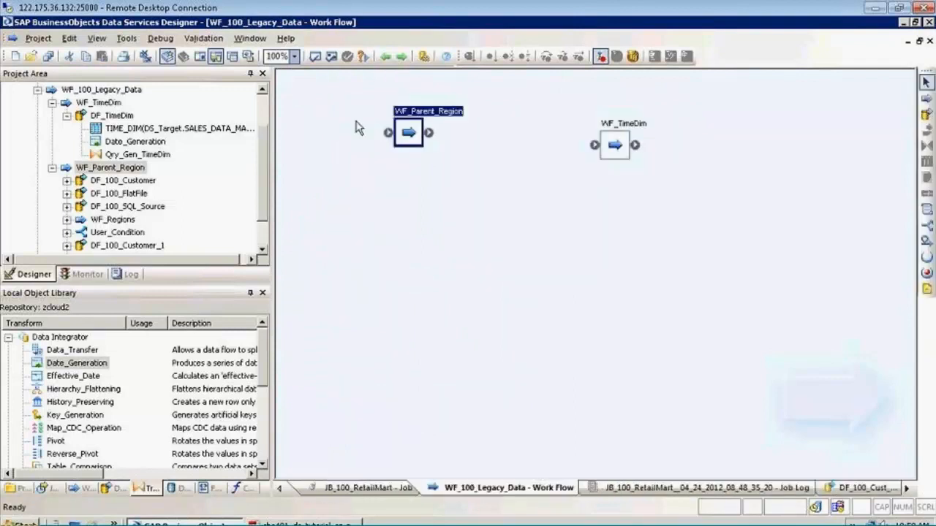
{"action": "left_click", "coordinate": [47, 58]}
{"action": "left_click", "coordinate": [367, 349]}
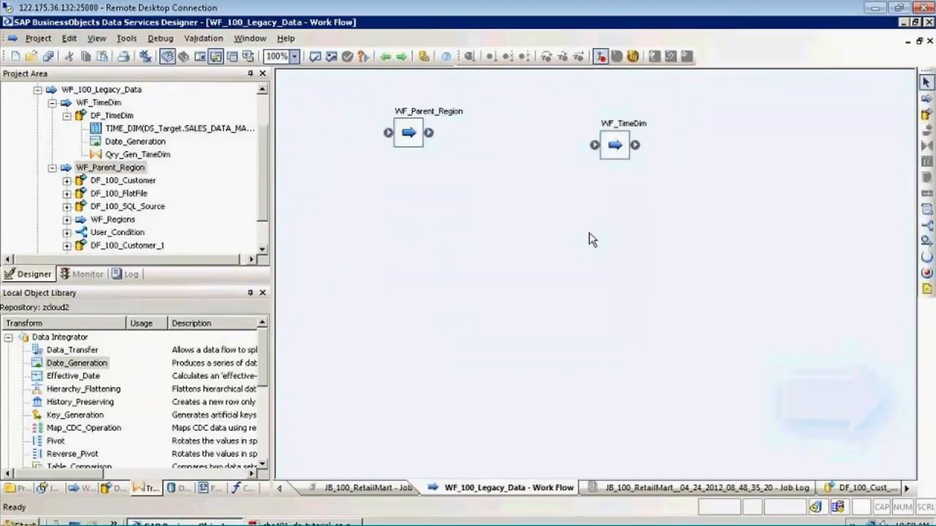
Move WF_TimeDim closer to WF_Parent_Region, and open WF_TimeDim and its DF_TimeDim data flow
{"action": "left_click_drag", "start_coordinate": [587, 152], "coordinate": [523, 140]}
{"action": "left_click", "coordinate": [507, 183]}
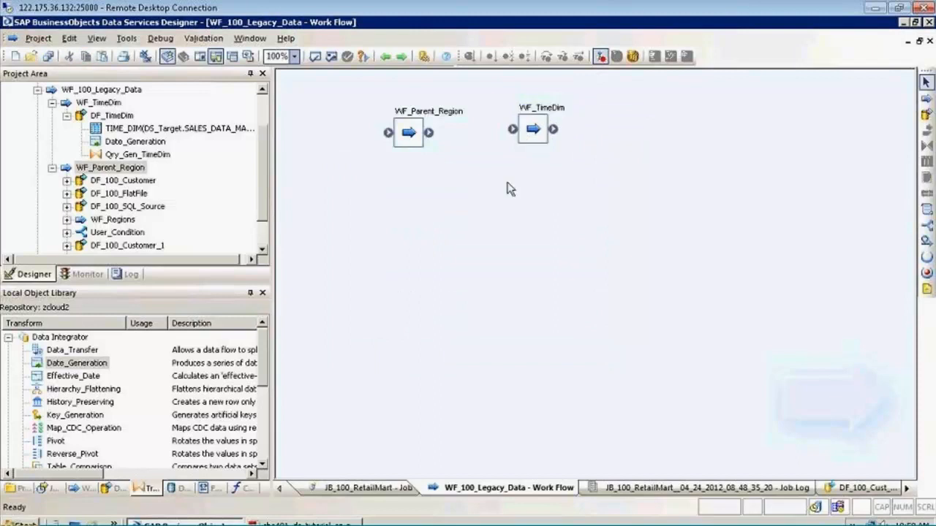
{"action": "left_click", "coordinate": [416, 133]}
{"action": "double_click", "coordinate": [534, 129]}
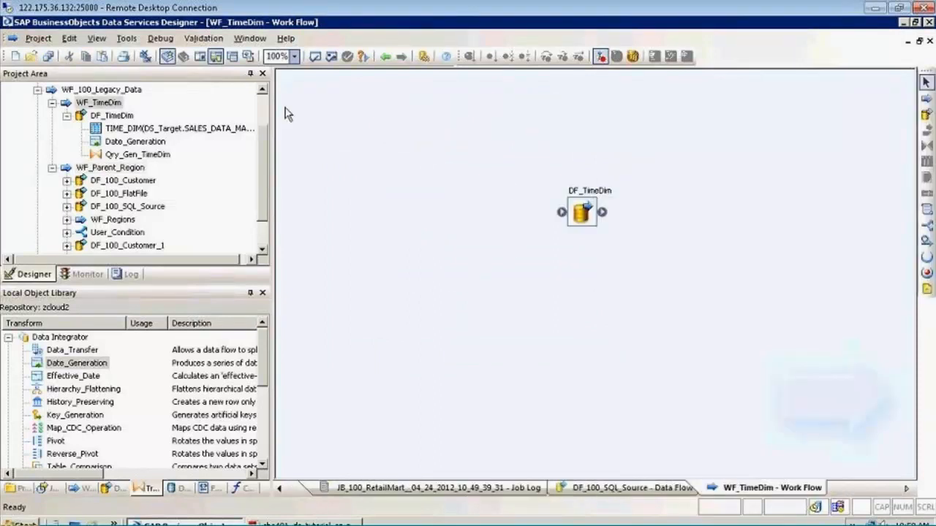
{"action": "double_click", "coordinate": [578, 208]}
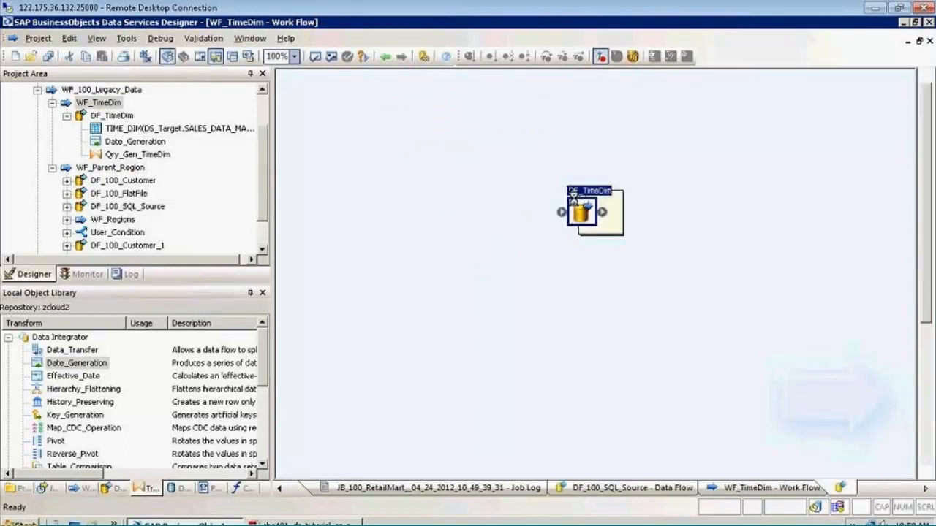
Return to WF_100_Legacy_Data and examine how the flows inside WF_Parent_Region are linked, compared with the separate WF_TimeDim
{"action": "left_click", "coordinate": [384, 57]}
{"action": "left_click", "coordinate": [385, 58]}
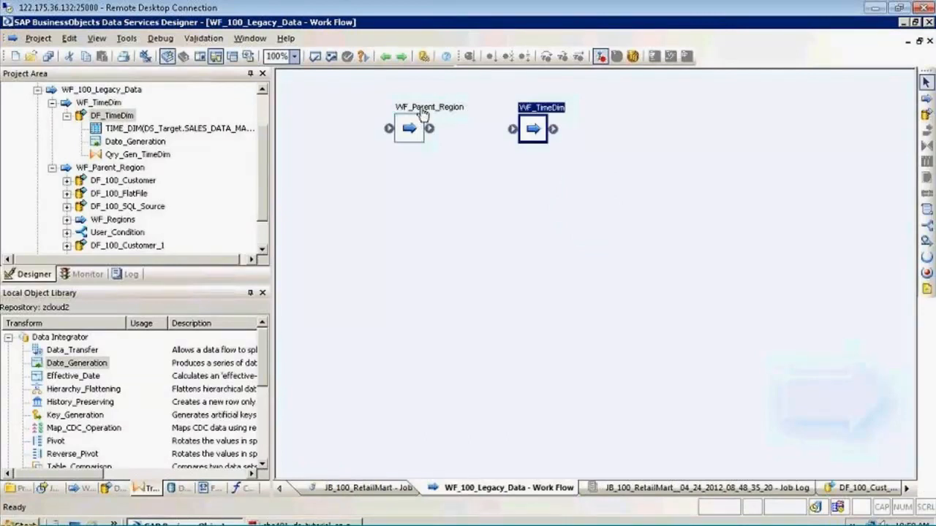
{"action": "right_click", "coordinate": [407, 128]}
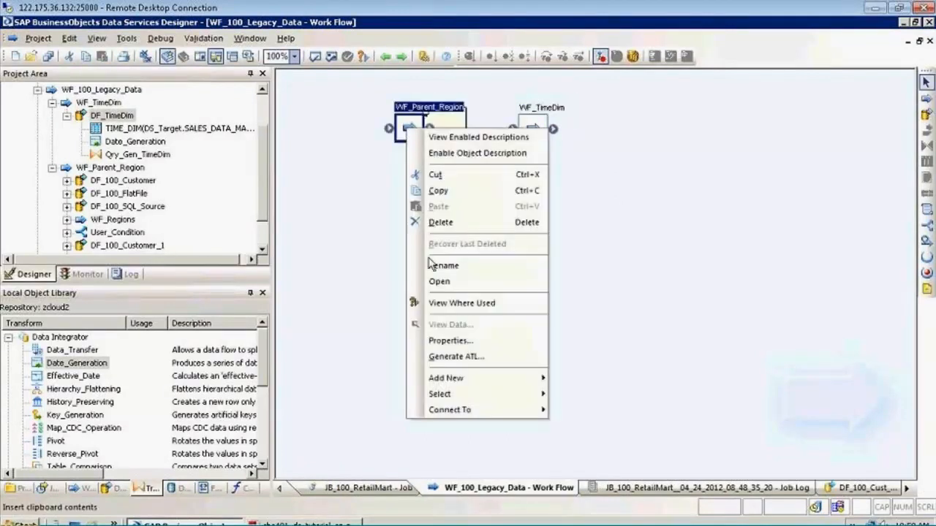
{"action": "left_click", "coordinate": [453, 137]}
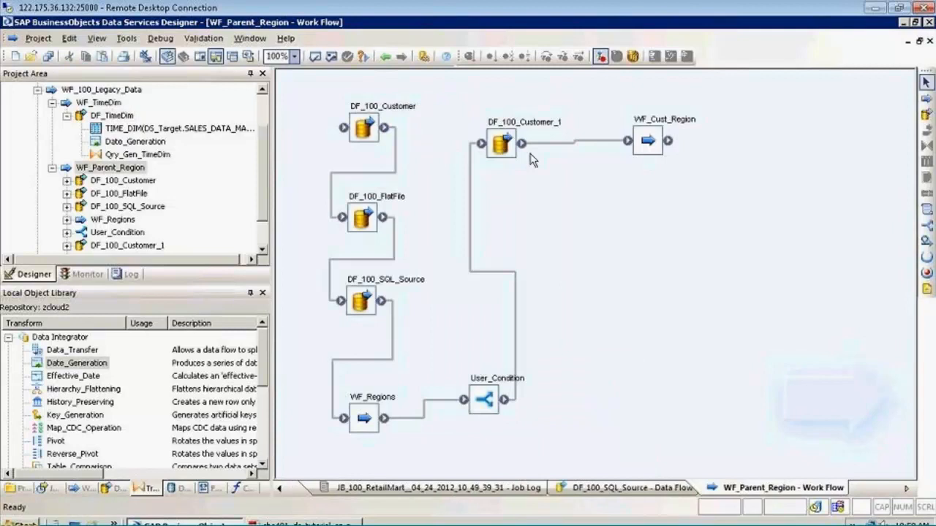
{"action": "left_click", "coordinate": [385, 59]}
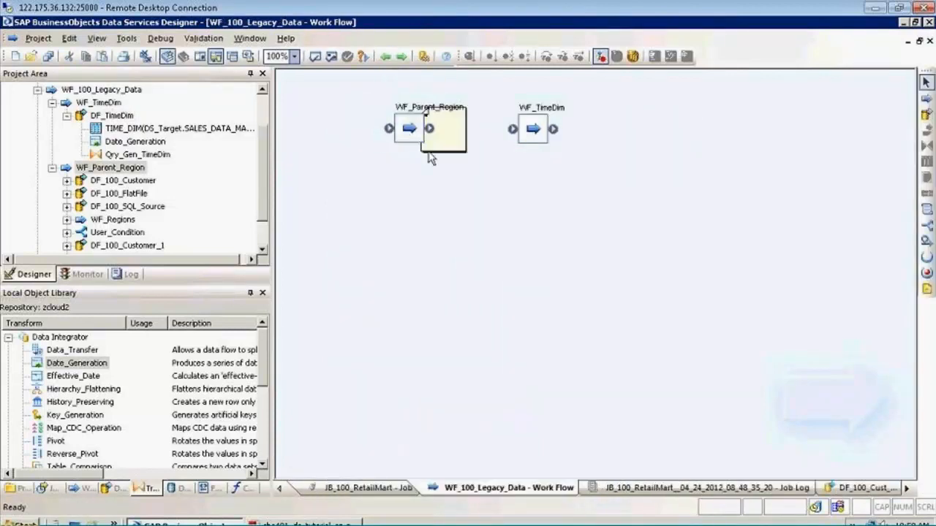
{"action": "left_click", "coordinate": [428, 152]}
{"action": "left_click", "coordinate": [526, 131]}
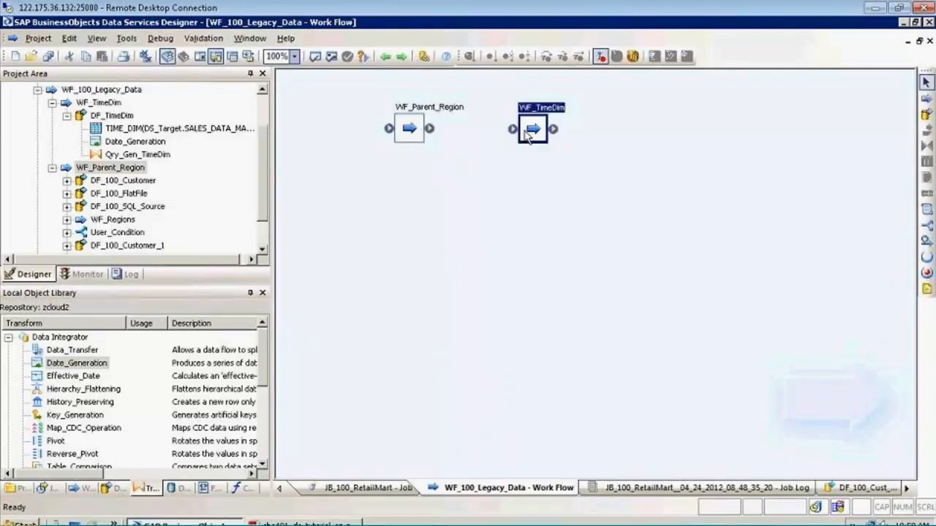
{"action": "left_click", "coordinate": [443, 167]}
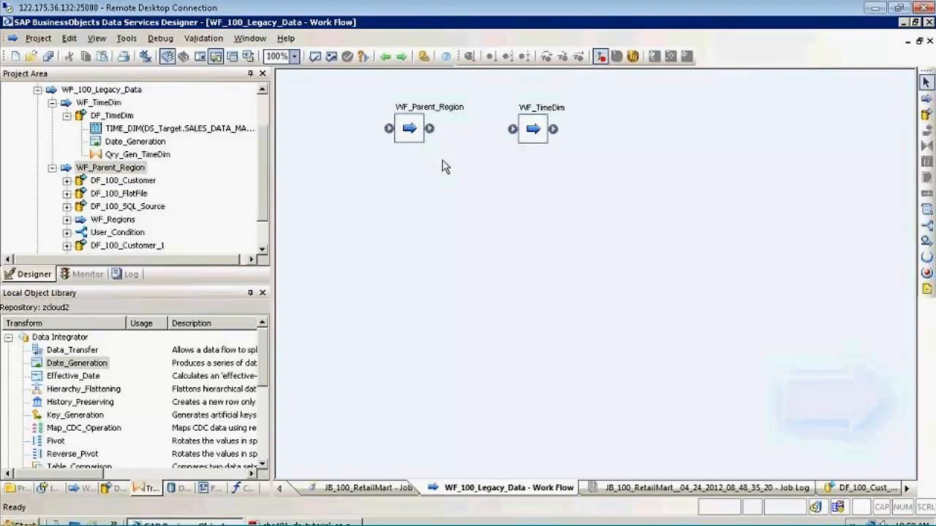
{"action": "double_click", "coordinate": [434, 114]}
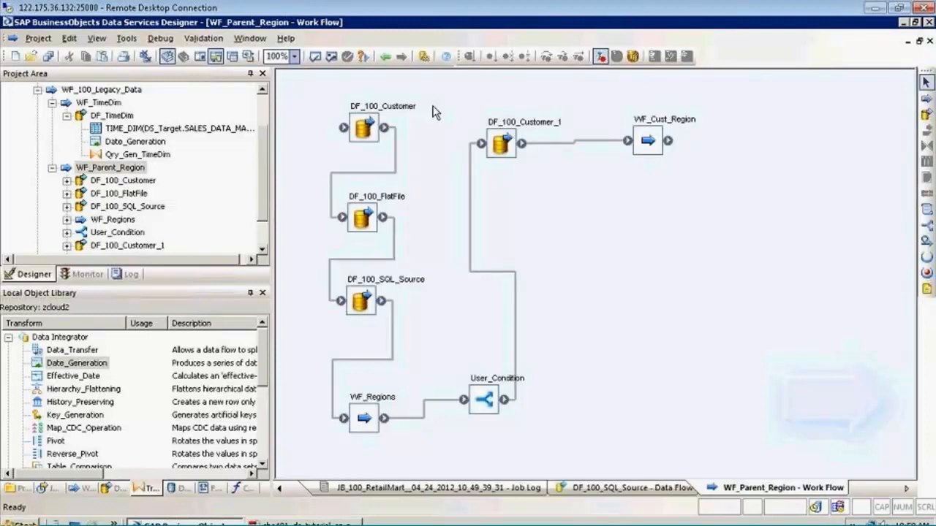
{"action": "left_click", "coordinate": [385, 56]}
{"action": "left_click", "coordinate": [374, 151]}
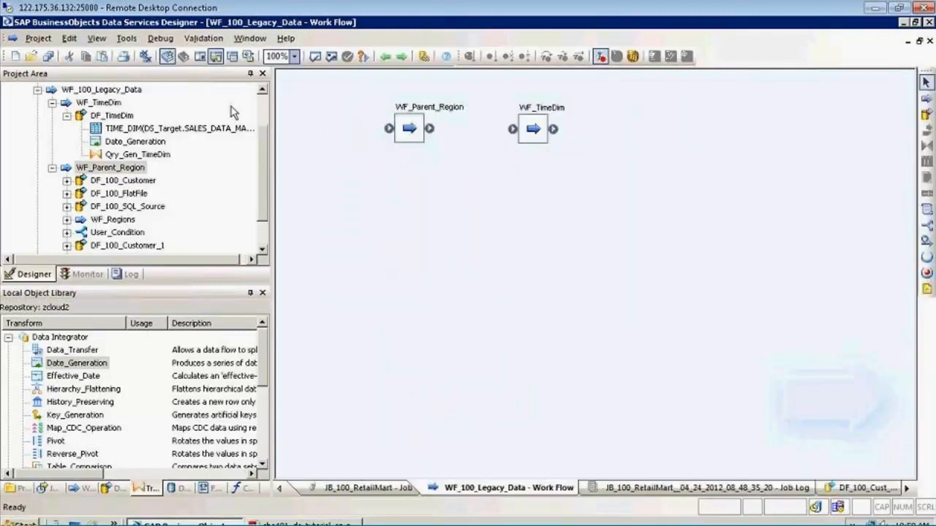
{"action": "left_click", "coordinate": [260, 112]}
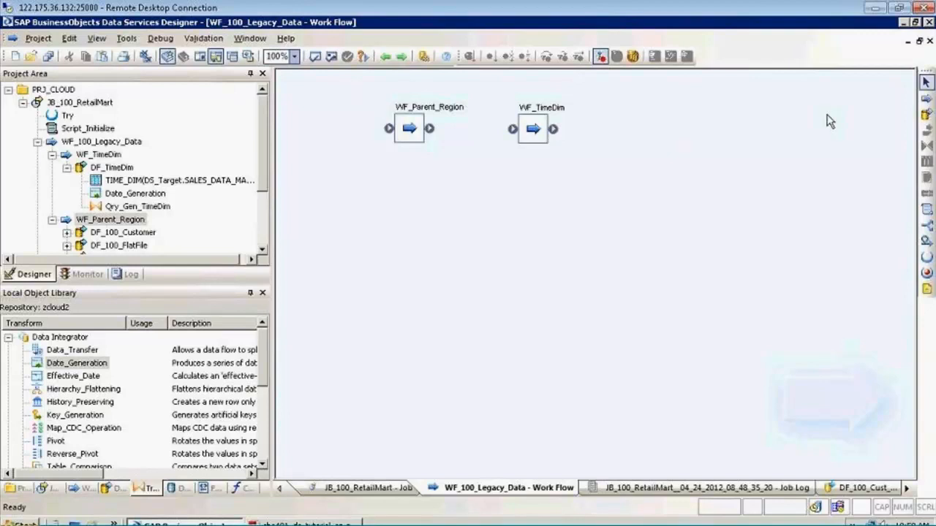
Remove the connection between DF_100_Customer and DF_100_FlatFile inside WF_Parent_Region
{"action": "double_click", "coordinate": [462, 112]}
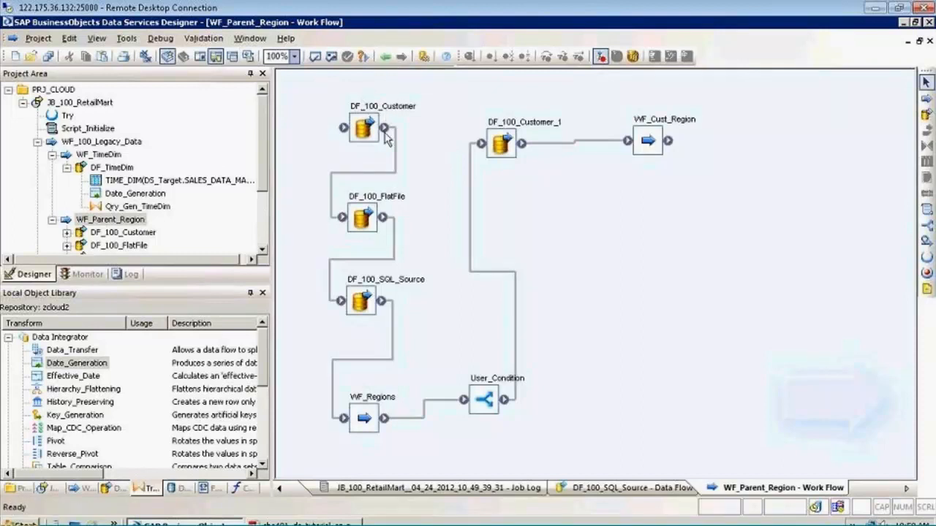
{"action": "left_click", "coordinate": [395, 164]}
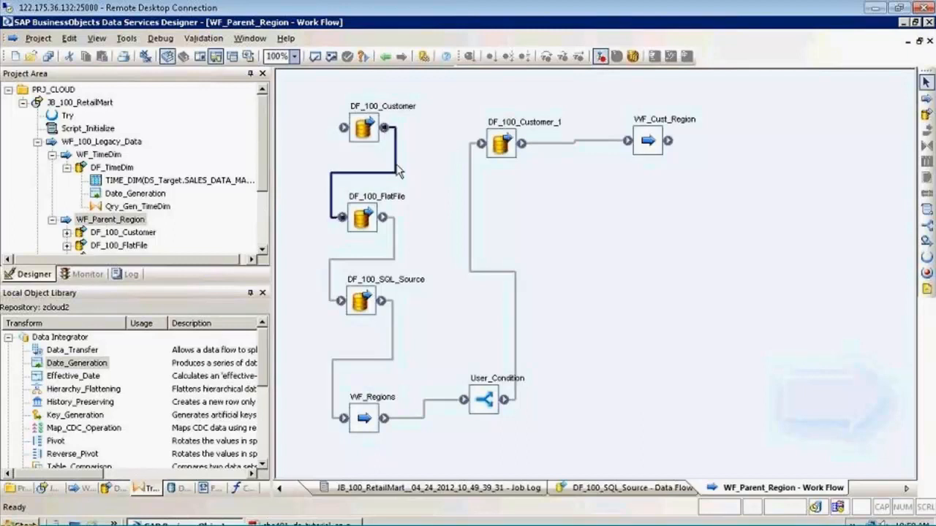
{"action": "key", "text": "Delete"}
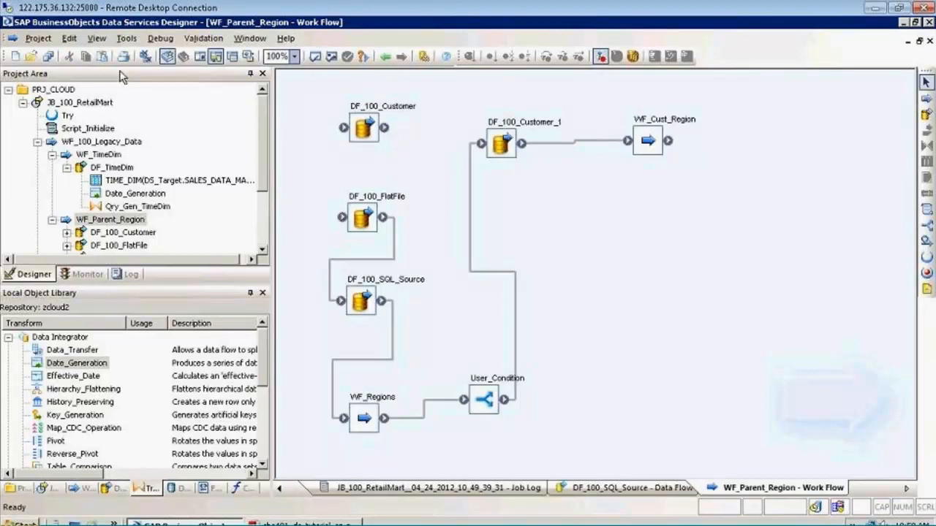
Save all changes and validate everything in WF_Parent_Region, reading the full error text before closing the output
{"action": "left_click", "coordinate": [47, 56]}
{"action": "left_click", "coordinate": [371, 349]}
{"action": "left_click", "coordinate": [331, 57]}
{"action": "left_click", "coordinate": [489, 313]}
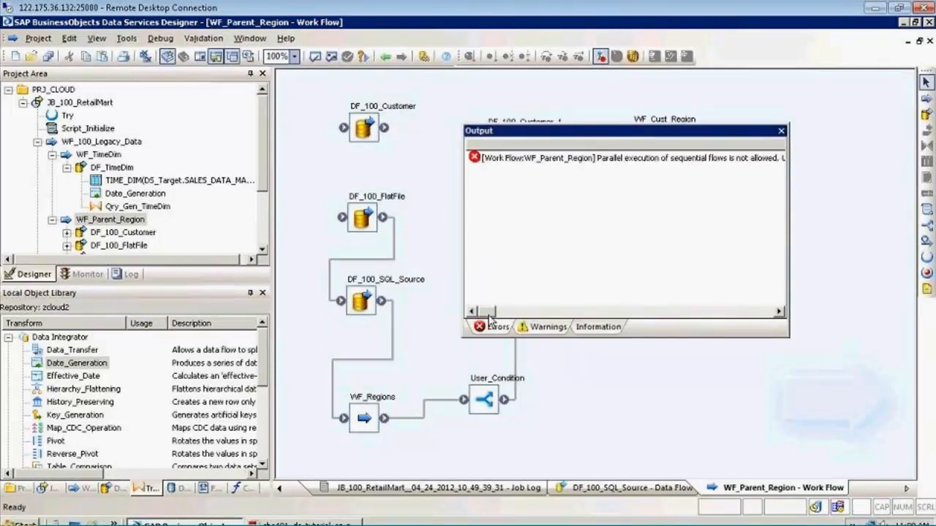
{"action": "mouse_move", "coordinate": [488, 313]}
{"action": "left_mouse_down"}
{"action": "mouse_move", "coordinate": [508, 315]}
{"action": "mouse_move", "coordinate": [489, 316]}
{"action": "left_mouse_up"}
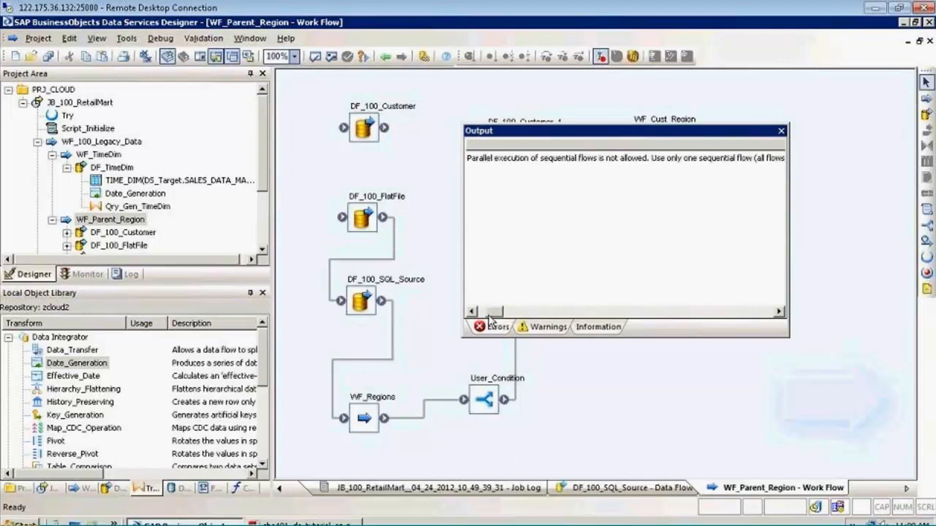
{"action": "left_click", "coordinate": [781, 131]}
Reconnect DF_100_Customer to DF_100_FlatFile, save all changes and return to WF_100_Legacy_Data
{"action": "left_click_drag", "start_coordinate": [383, 130], "coordinate": [344, 218]}
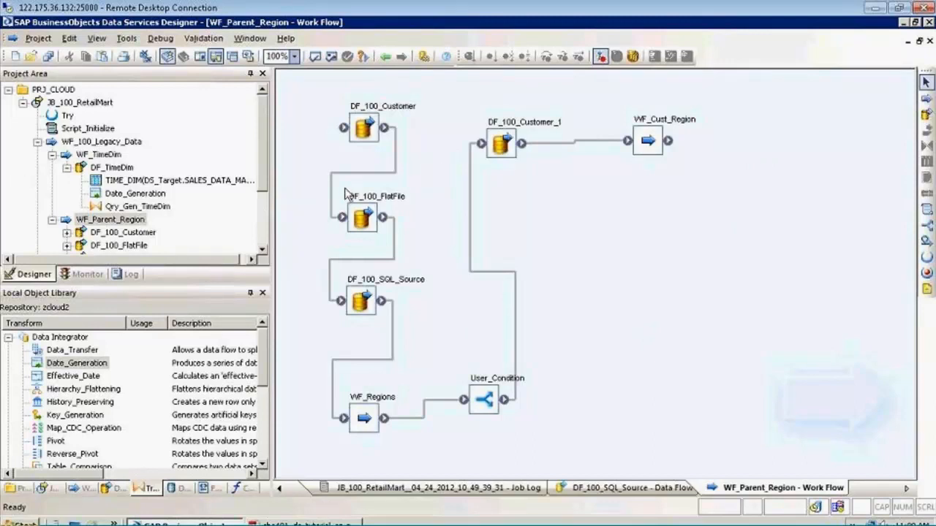
{"action": "left_click", "coordinate": [48, 56]}
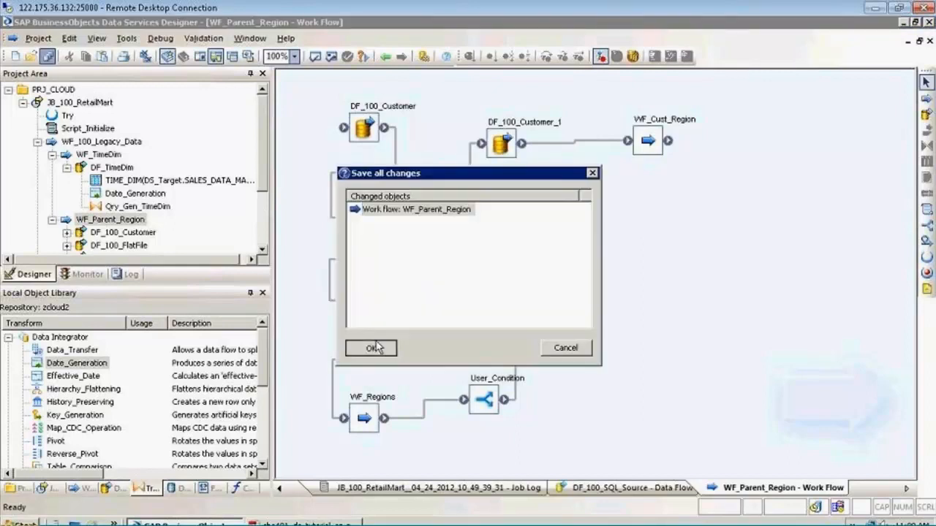
{"action": "left_click", "coordinate": [371, 349]}
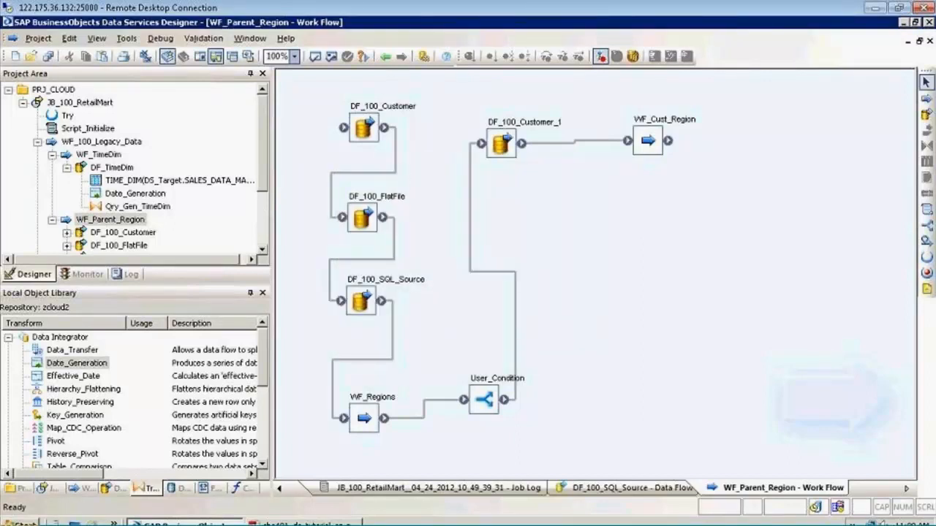
{"action": "left_click", "coordinate": [385, 58]}
{"action": "left_click", "coordinate": [386, 58]}
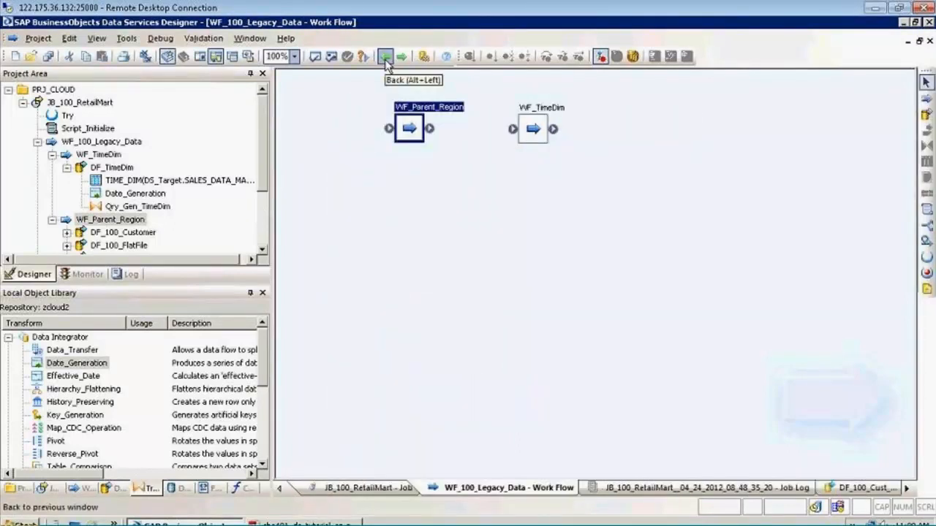
Examine the flow chain in WF_Parent_Region and the DF_TimeDim data flow in WF_TimeDim, and reopen WF_100_Legacy_Data through JB_100_RetailMart
{"action": "double_click", "coordinate": [408, 128]}
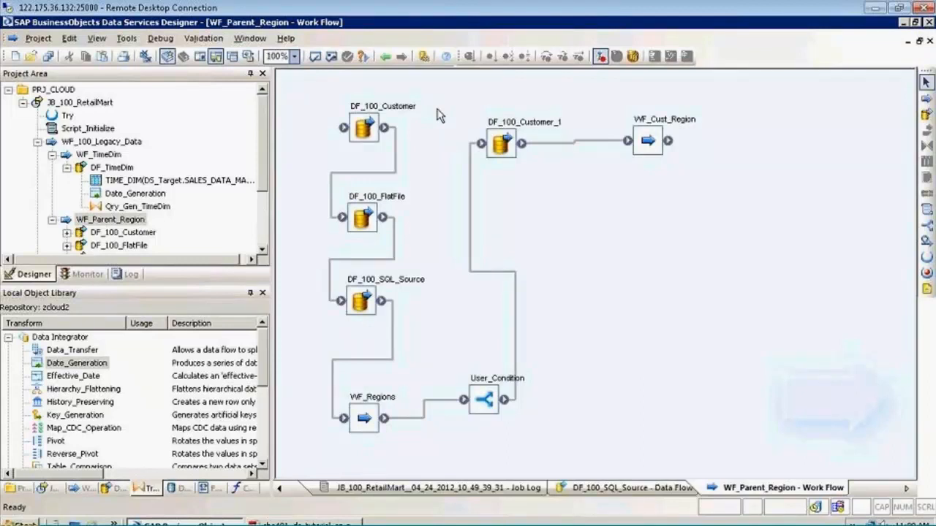
{"action": "left_click", "coordinate": [385, 57]}
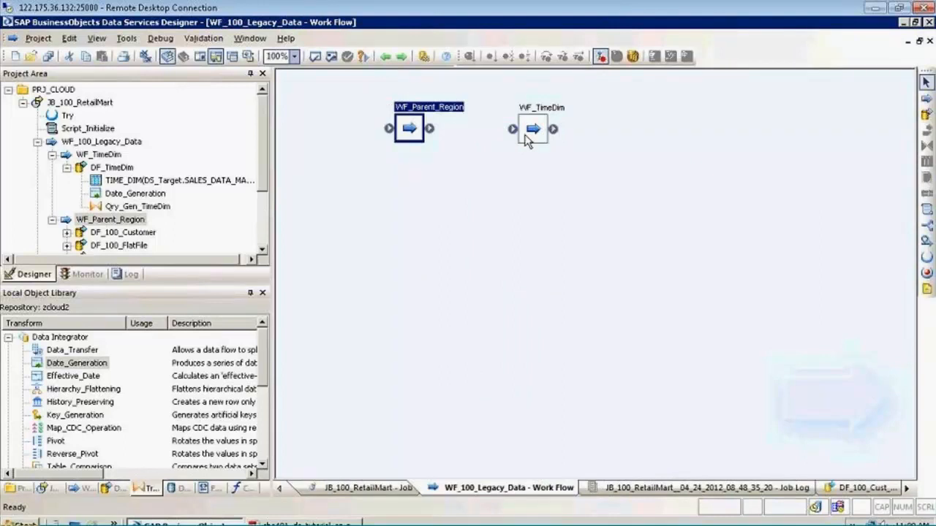
{"action": "double_click", "coordinate": [528, 132]}
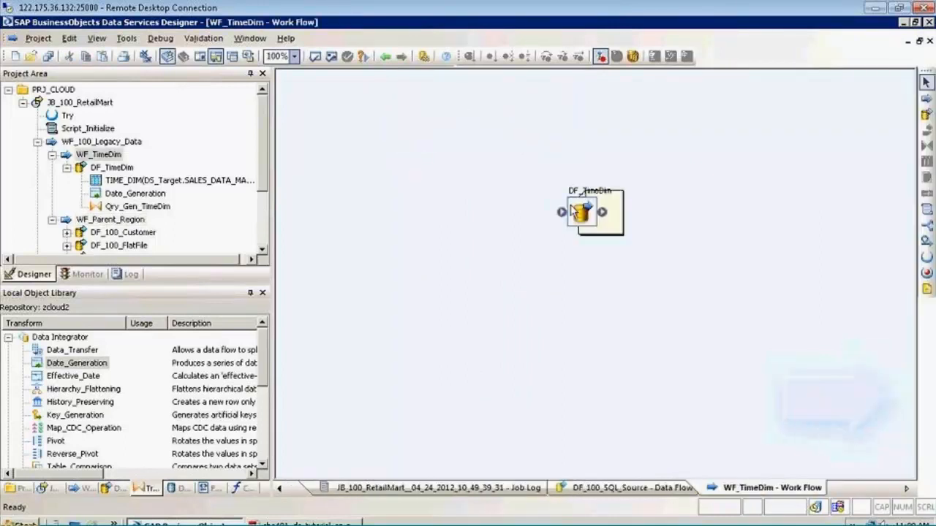
{"action": "double_click", "coordinate": [575, 212]}
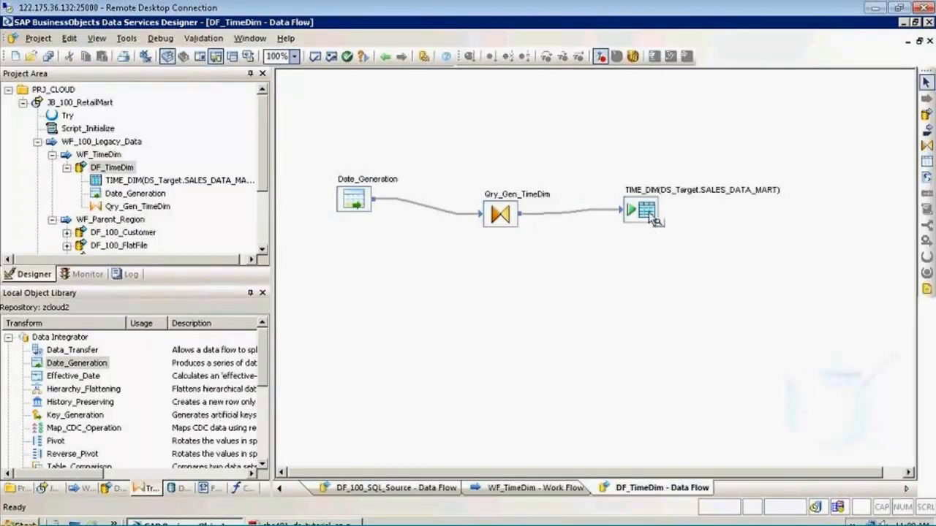
{"action": "left_click", "coordinate": [357, 204]}
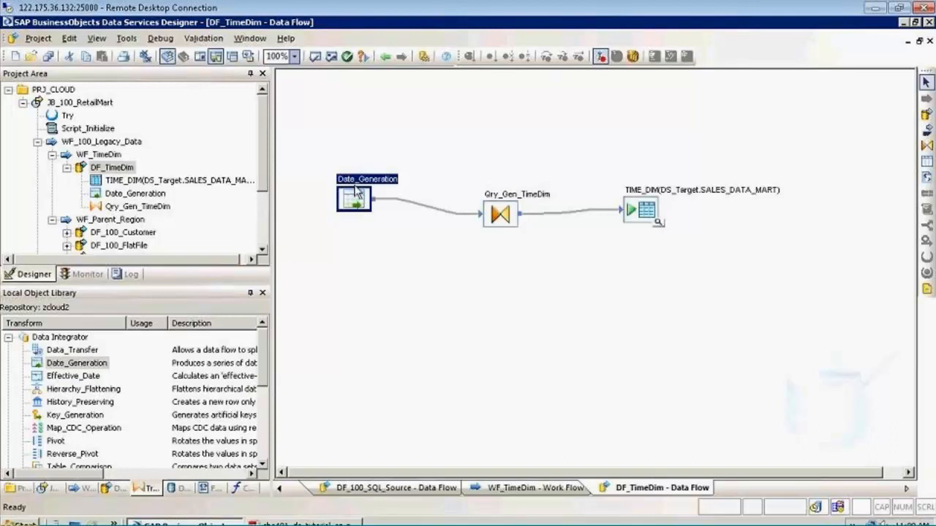
{"action": "left_click", "coordinate": [366, 145]}
{"action": "left_click", "coordinate": [79, 102]}
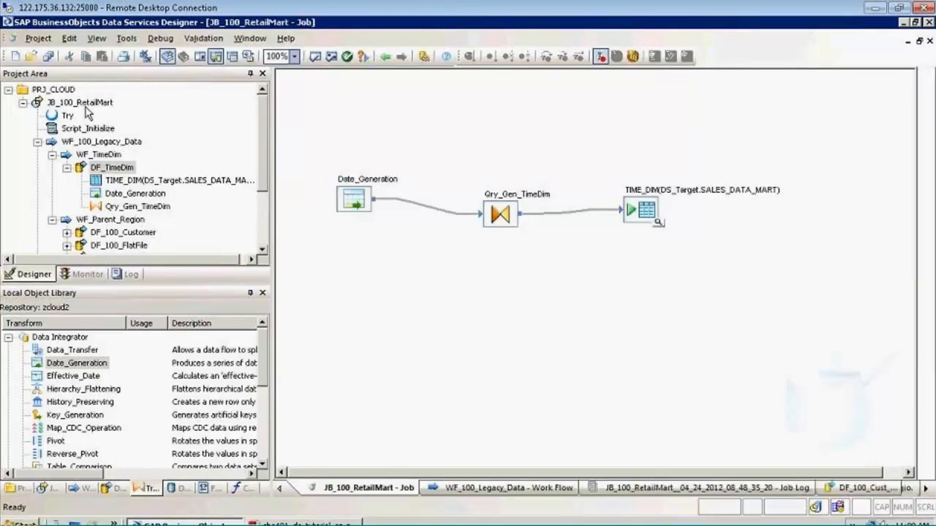
{"action": "double_click", "coordinate": [595, 290]}
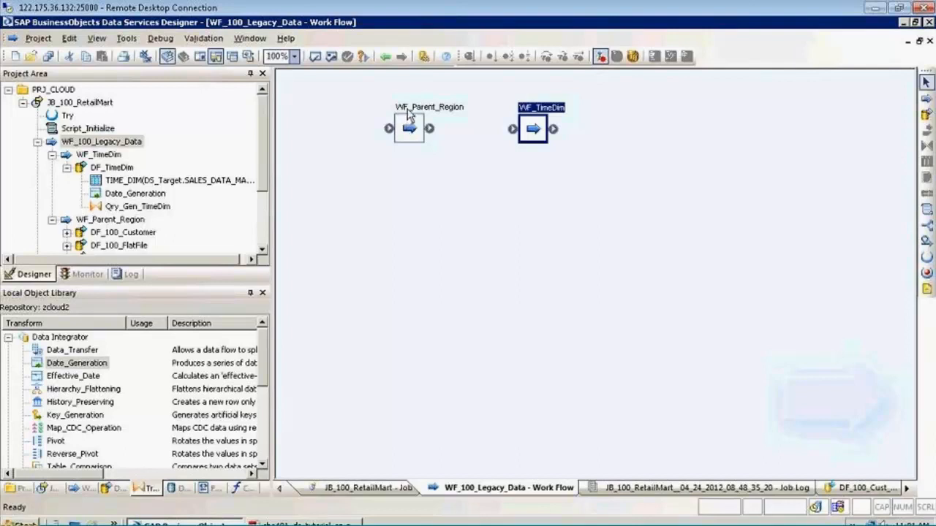
Open WF_Parent_Region from WF_100_Legacy_Data and remove the connection between DF_100_Customer_1 and WF_Cust_Region
{"action": "double_click", "coordinate": [409, 112]}
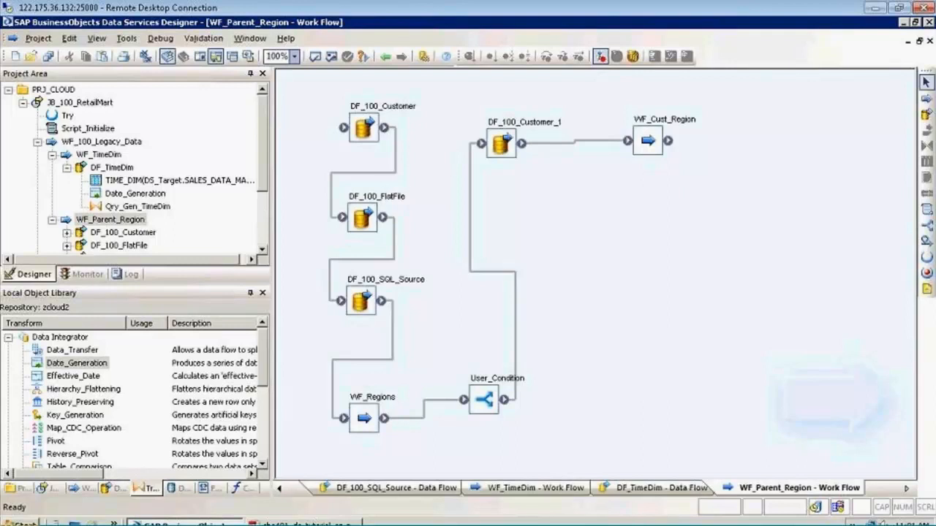
{"action": "left_click", "coordinate": [385, 57]}
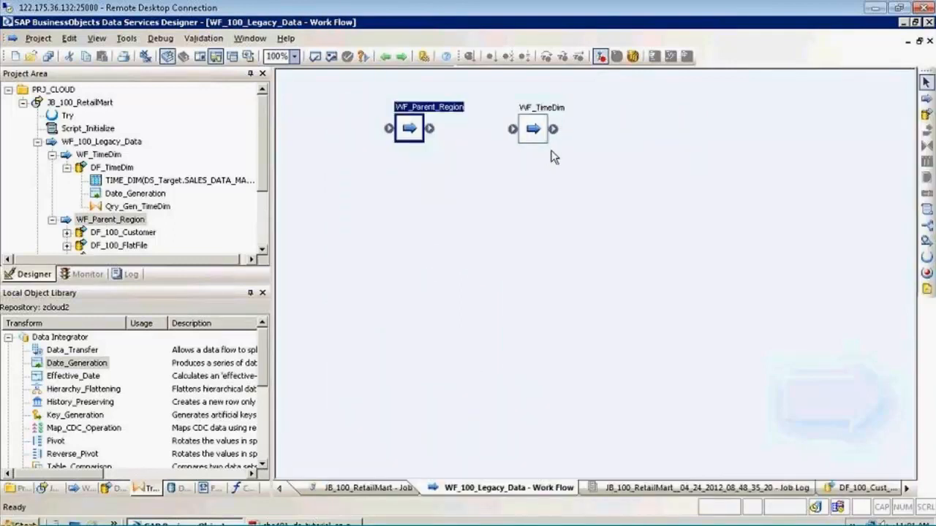
{"action": "left_click", "coordinate": [459, 117]}
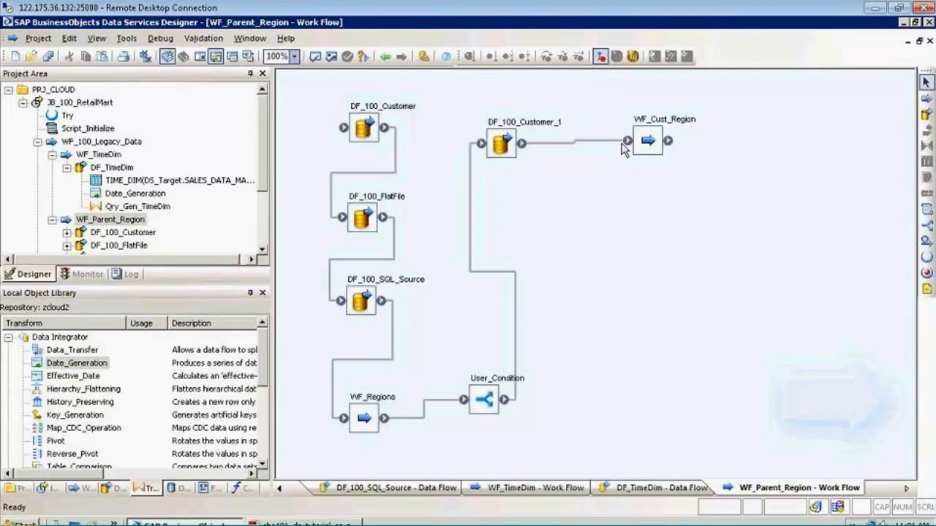
{"action": "left_click", "coordinate": [607, 141]}
{"action": "key", "text": "Delete"}
Save all changes to WF_Parent_Region, validate everything in it and close the validation output
{"action": "left_click", "coordinate": [47, 57]}
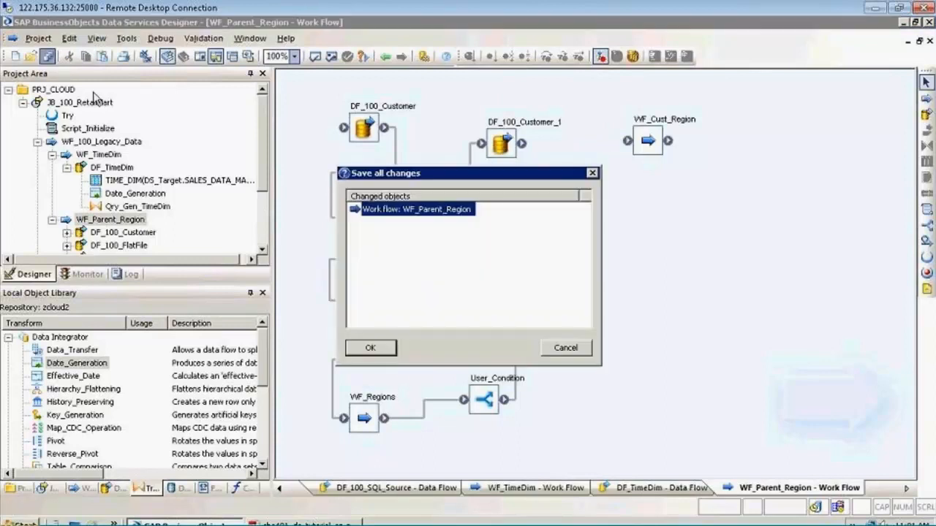
{"action": "left_click", "coordinate": [370, 348]}
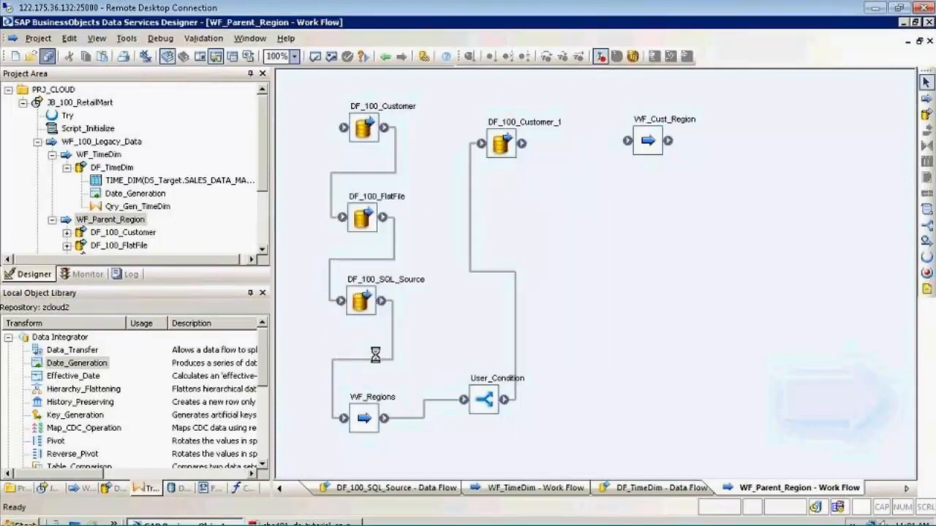
{"action": "left_click", "coordinate": [331, 57]}
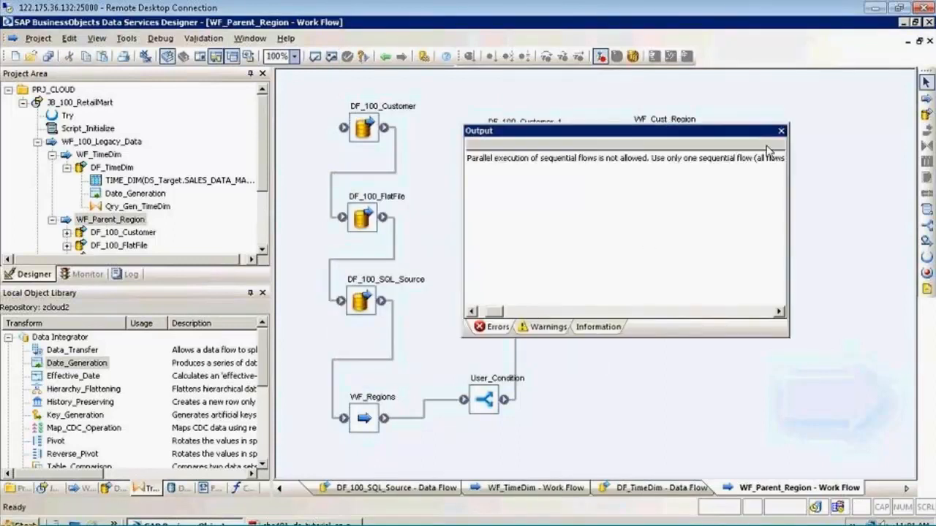
{"action": "left_click", "coordinate": [781, 131]}
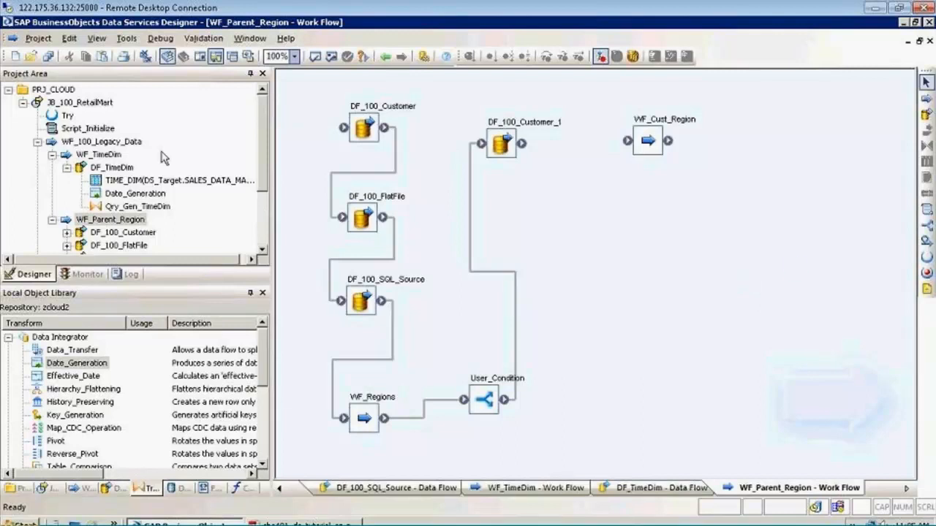
Open WF_100_Legacy_Data and try the Recover as a unit option in WF_Parent_Region's properties, then cancel the dialog
{"action": "left_click", "coordinate": [102, 142]}
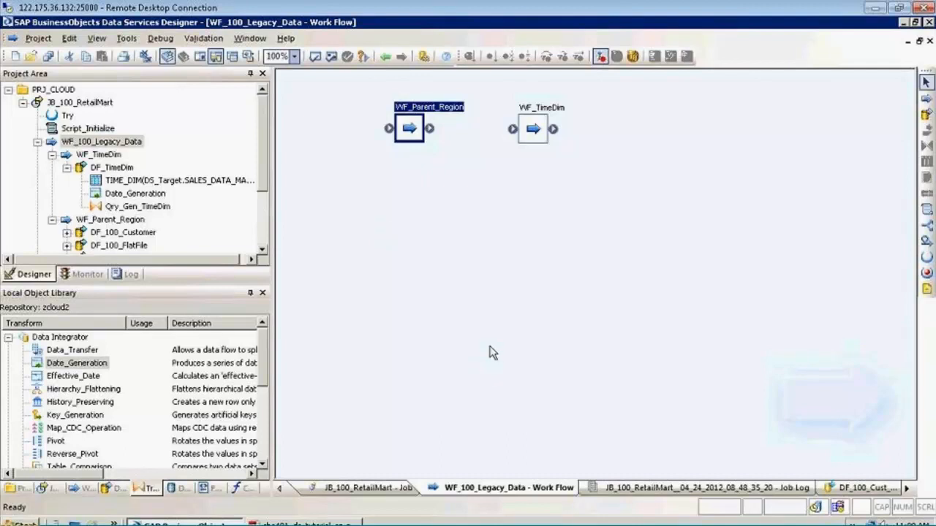
{"action": "right_click", "coordinate": [410, 130]}
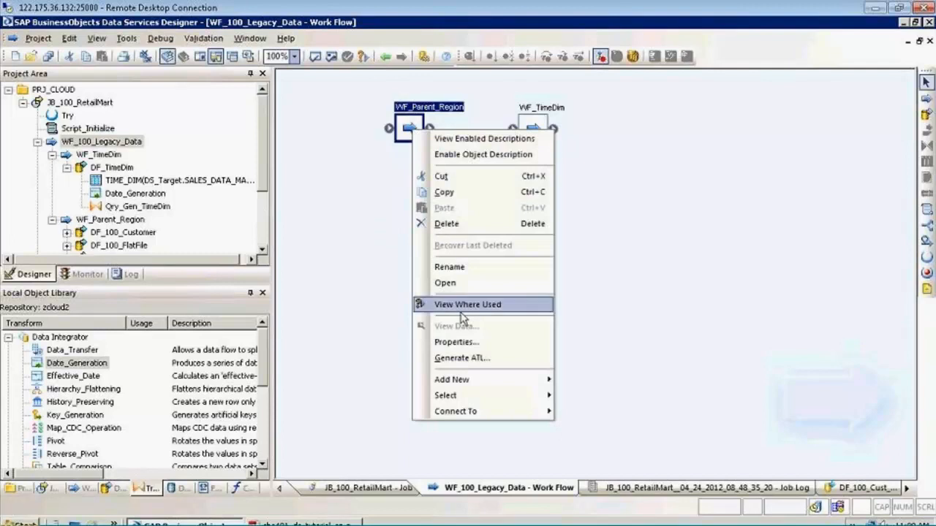
{"action": "left_click", "coordinate": [459, 342]}
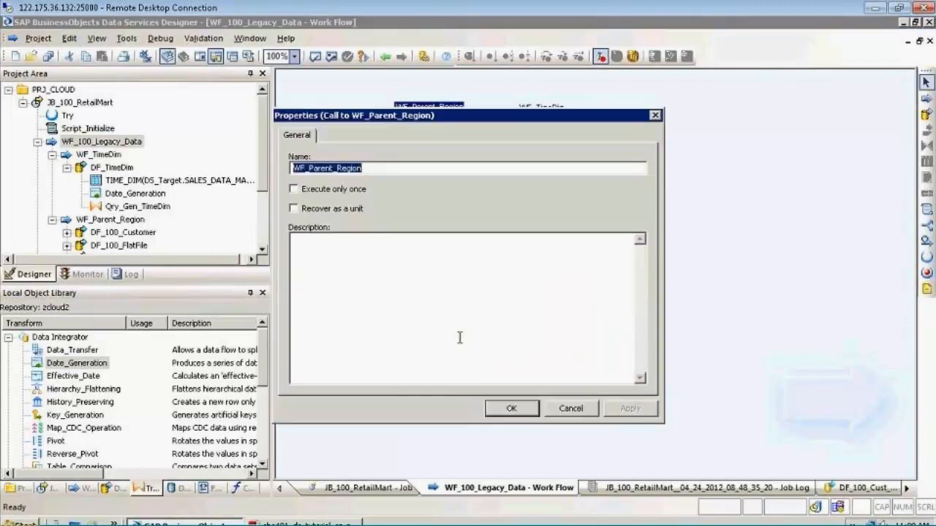
{"action": "left_click", "coordinate": [341, 214]}
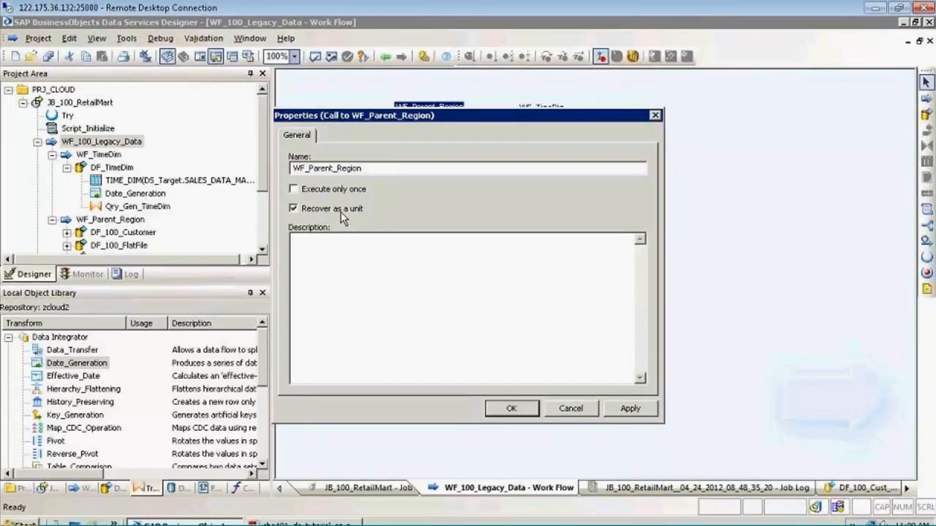
{"action": "left_click", "coordinate": [342, 214]}
{"action": "left_click", "coordinate": [563, 409]}
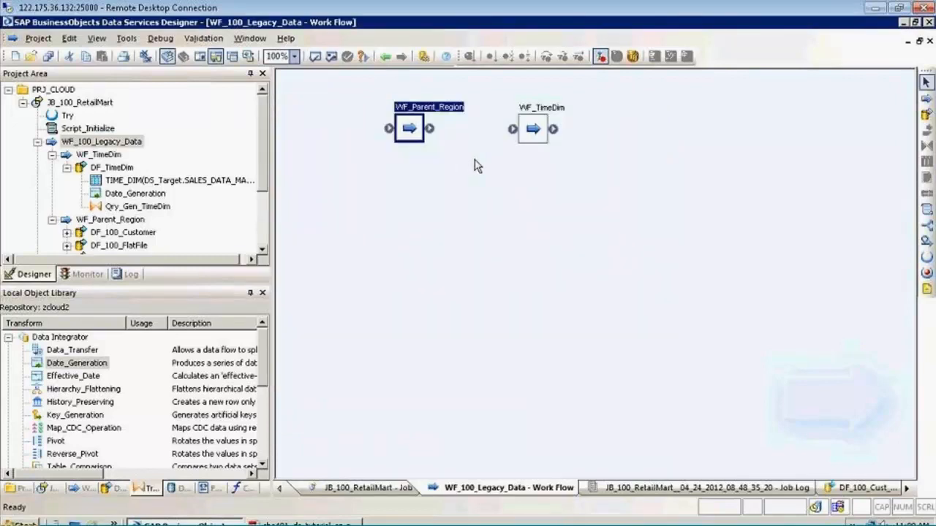
Reposition WF_TimeDim lower in the WF_100_Legacy_Data workspace, diagonally below WF_Parent_Region
{"action": "left_click_drag", "start_coordinate": [536, 130], "coordinate": [515, 188]}
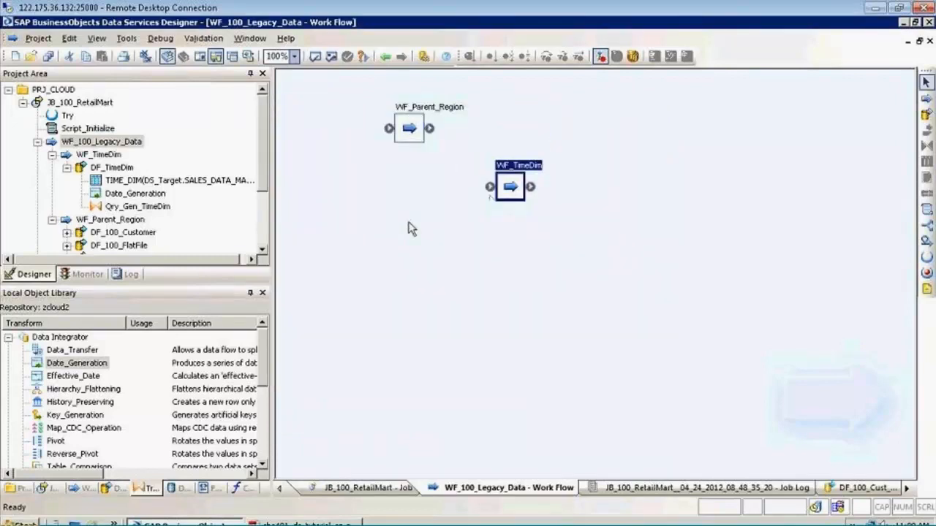
{"action": "left_click", "coordinate": [412, 228]}
{"action": "right_click", "coordinate": [414, 138]}
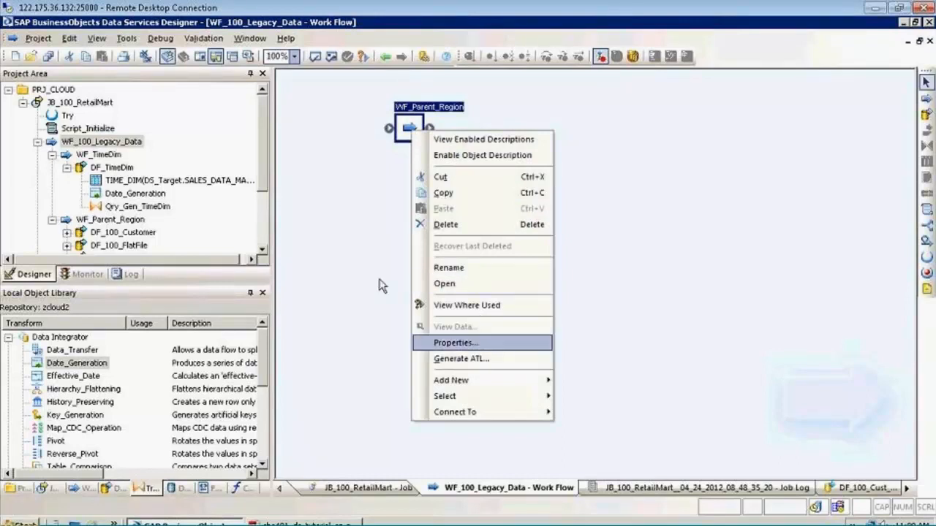
{"action": "left_click", "coordinate": [379, 285]}
Enable Execute only once in the properties of WF_Parent_Region and apply the setting
{"action": "right_click", "coordinate": [410, 130]}
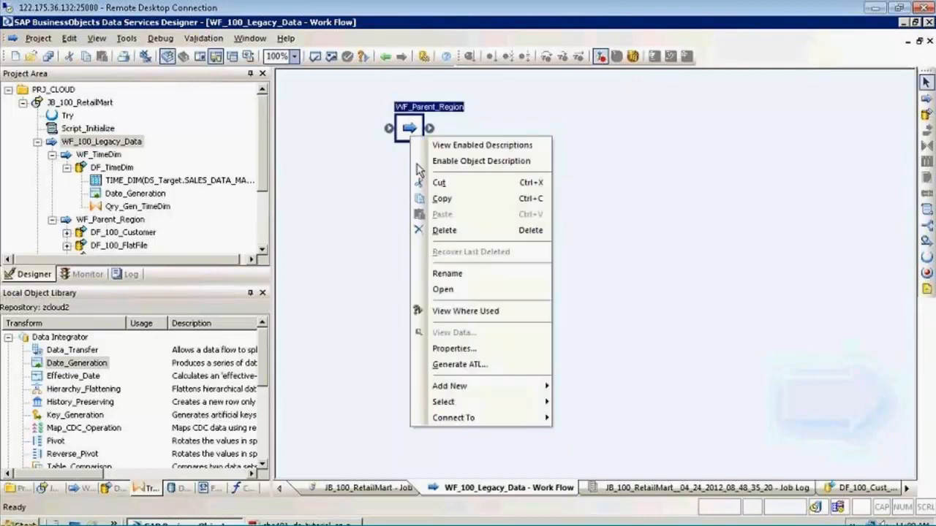
{"action": "left_click", "coordinate": [446, 348]}
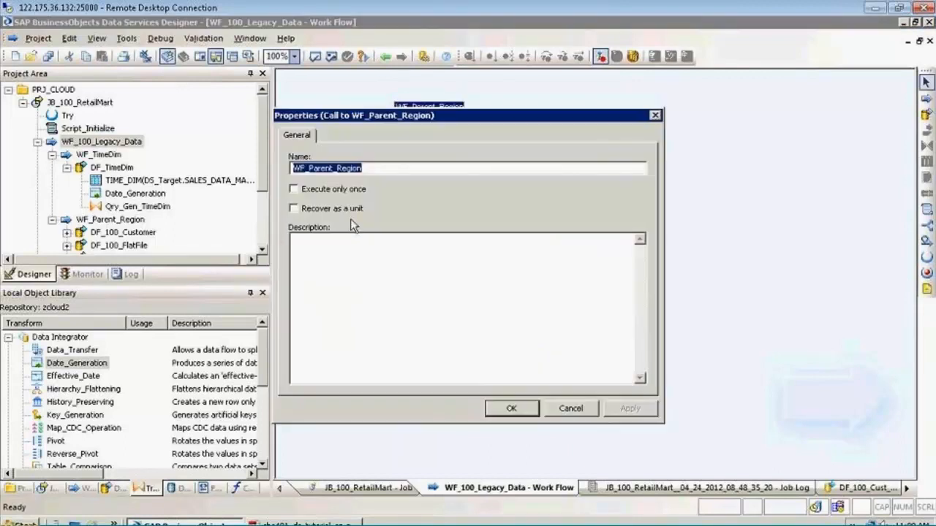
{"action": "left_click", "coordinate": [338, 198]}
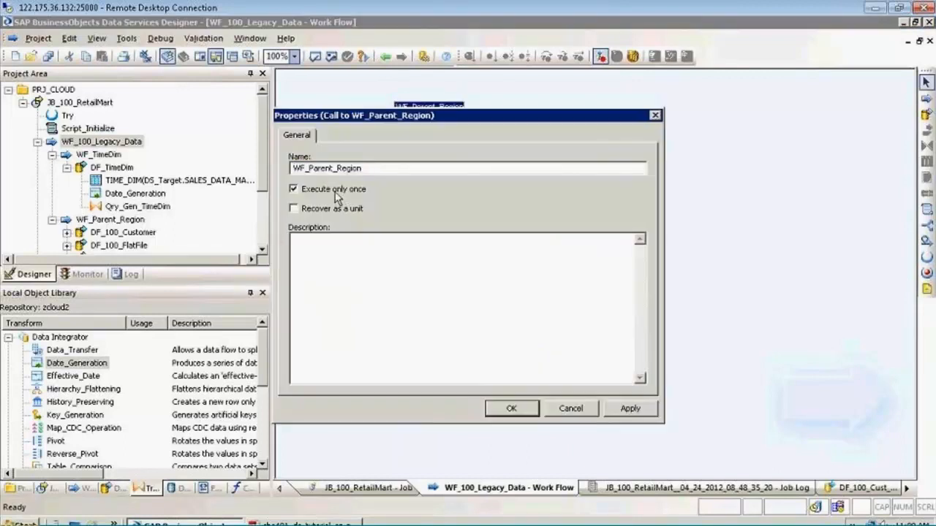
{"action": "left_click", "coordinate": [629, 408]}
{"action": "left_click", "coordinate": [506, 410]}
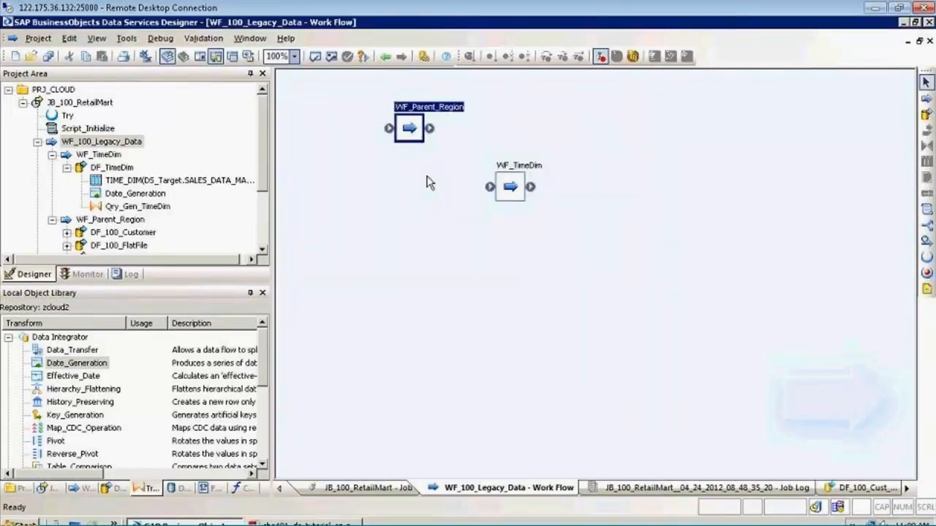
View the flows inside WF_Parent_Region, return to WF_100_Legacy_Data and disable Execute only once for WF_Parent_Region
{"action": "double_click", "coordinate": [412, 127]}
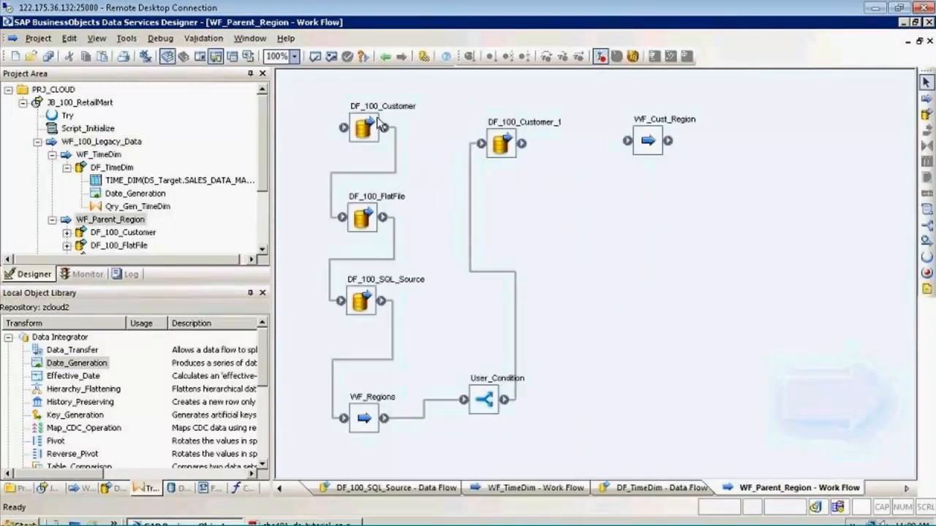
{"action": "left_click", "coordinate": [385, 60]}
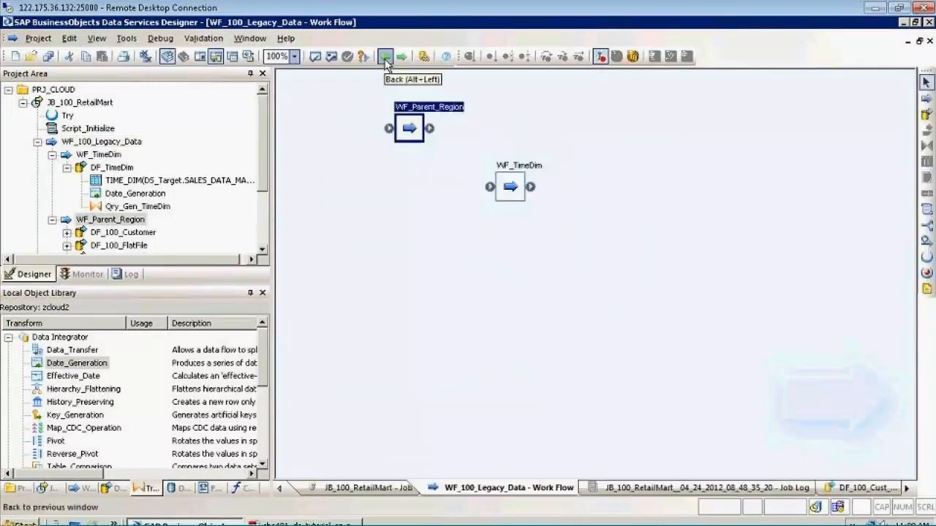
{"action": "right_click", "coordinate": [413, 136]}
{"action": "left_click", "coordinate": [454, 349]}
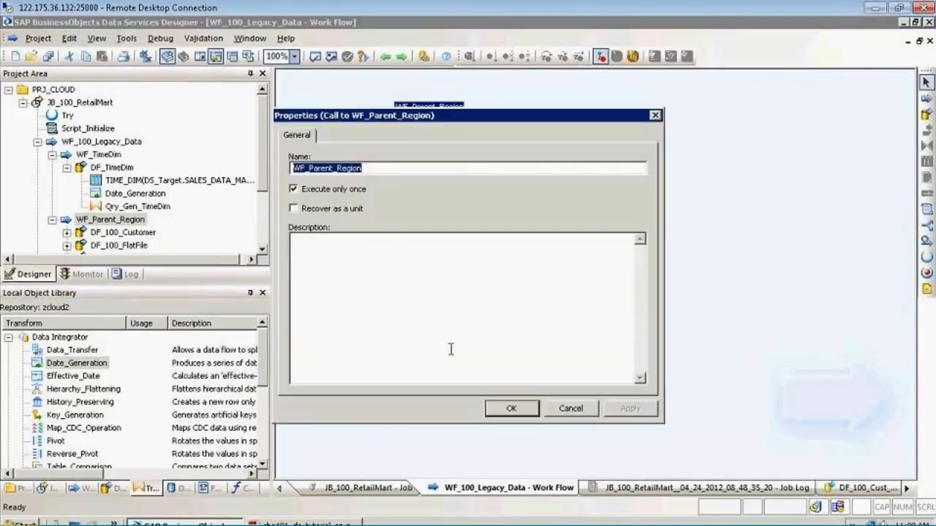
{"action": "left_click", "coordinate": [303, 191]}
{"action": "left_click", "coordinate": [629, 408]}
{"action": "left_click", "coordinate": [512, 408]}
Enable Recover as a unit in the properties of WF_Parent_Region, leaving Execute only once disabled
{"action": "right_click", "coordinate": [516, 189]}
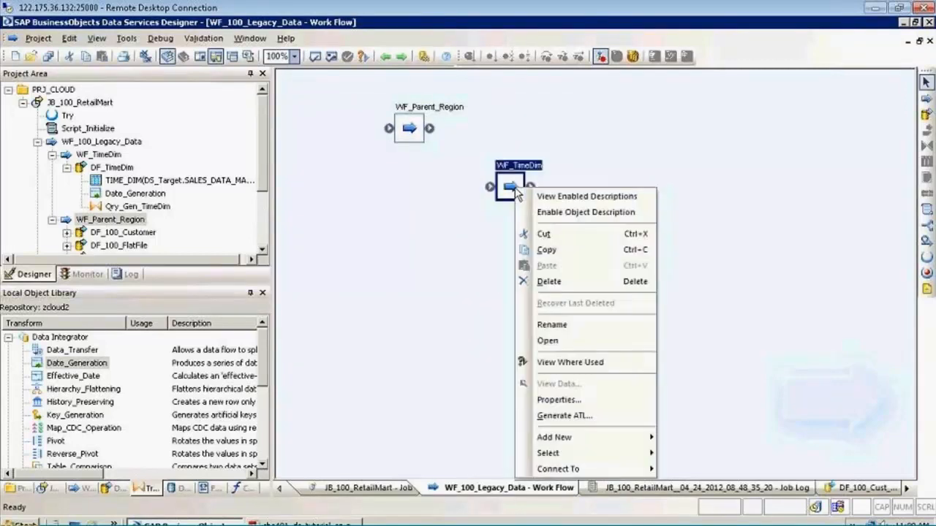
{"action": "left_click", "coordinate": [476, 324]}
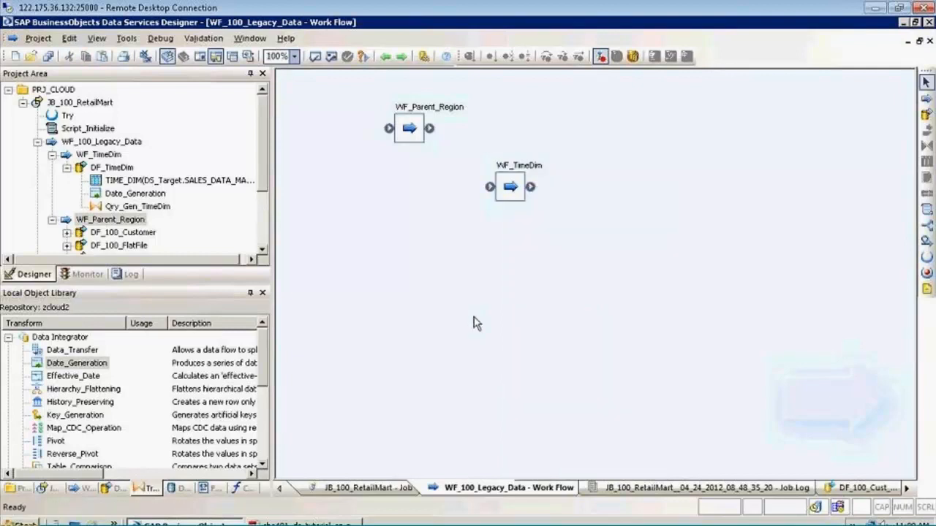
{"action": "right_click", "coordinate": [408, 130]}
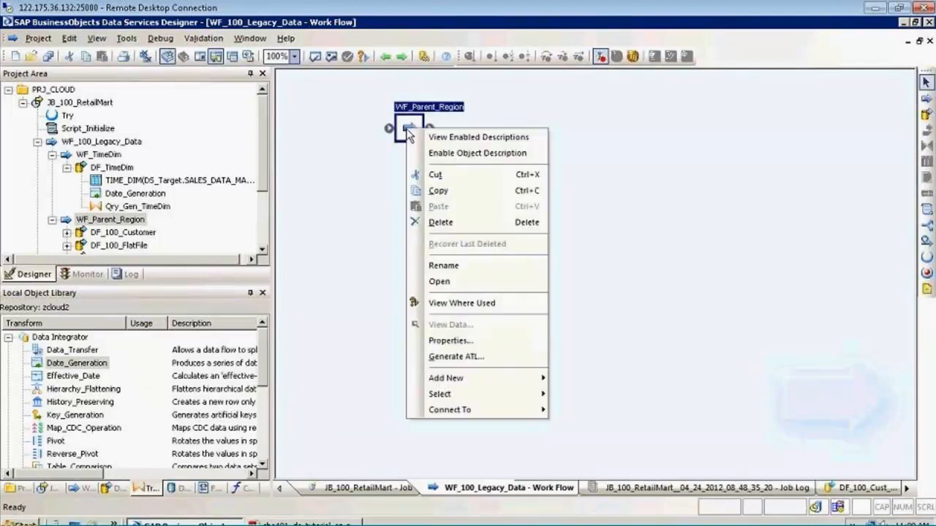
{"action": "left_click", "coordinate": [466, 346]}
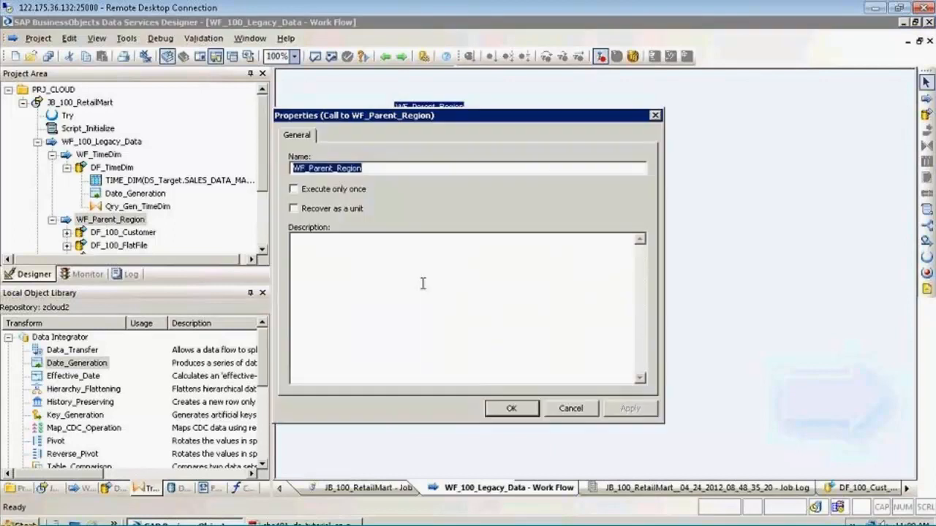
{"action": "left_click", "coordinate": [314, 192]}
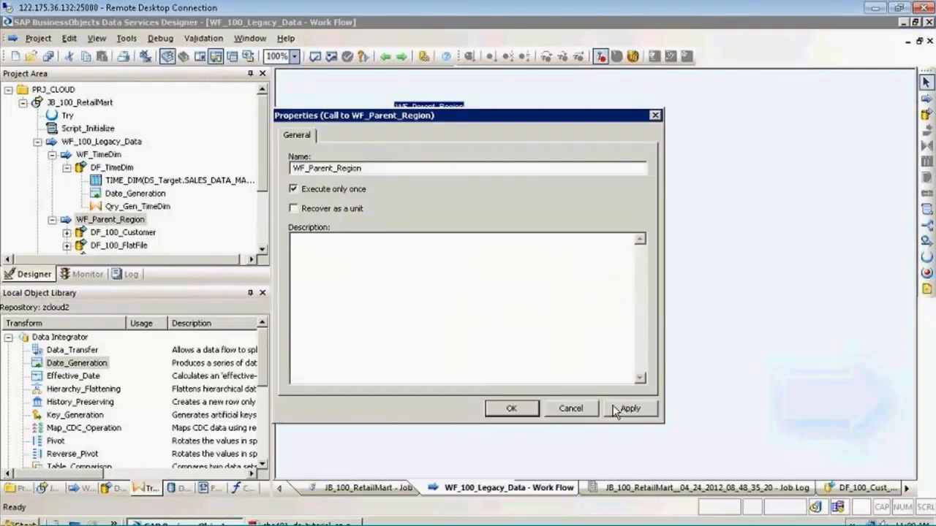
{"action": "left_click", "coordinate": [345, 190]}
{"action": "left_click", "coordinate": [344, 204]}
{"action": "left_click", "coordinate": [510, 409]}
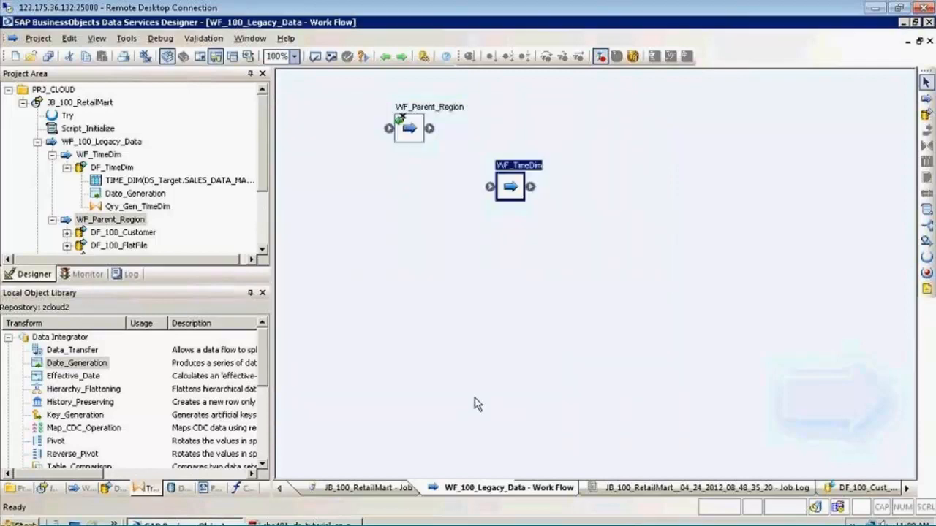
Disable Recover as a unit for WF_Parent_Region and save all changes
{"action": "right_click", "coordinate": [408, 133]}
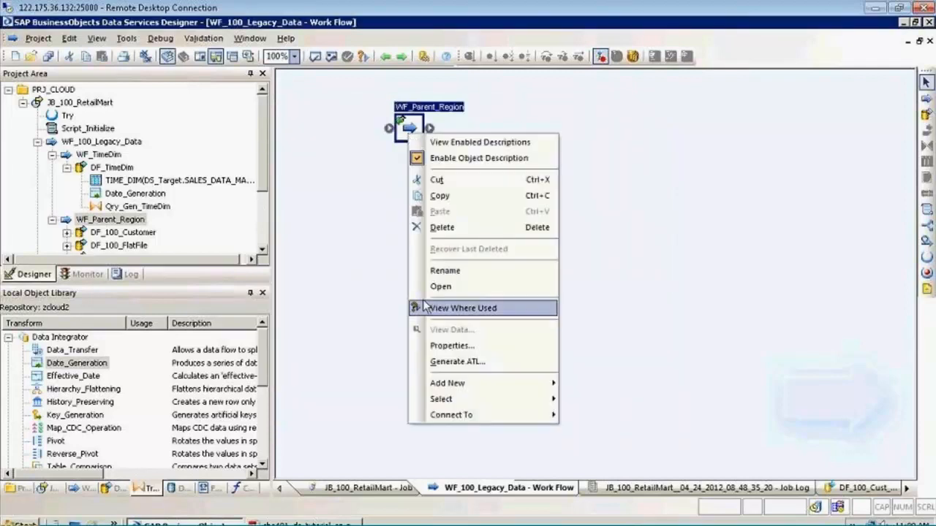
{"action": "left_click", "coordinate": [442, 349]}
{"action": "left_click", "coordinate": [322, 209]}
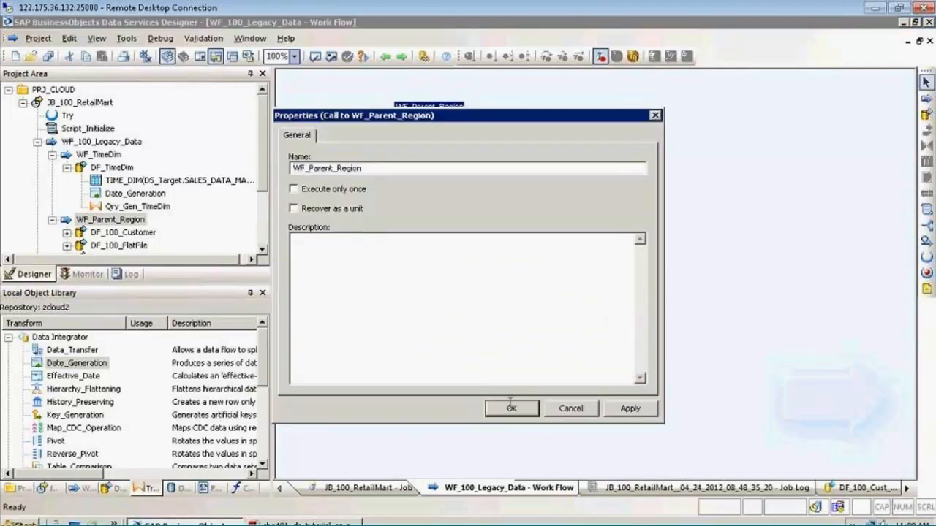
{"action": "left_click", "coordinate": [512, 407]}
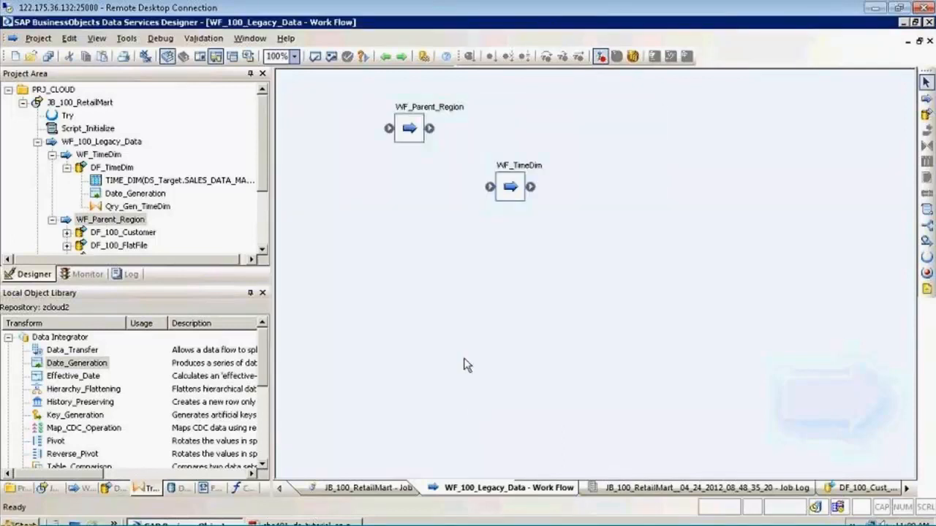
{"action": "left_click", "coordinate": [48, 56]}
{"action": "left_click", "coordinate": [372, 349]}
Examine the execution and recovery options in WF_Parent_Region's properties and close them without changes
{"action": "right_click", "coordinate": [414, 131]}
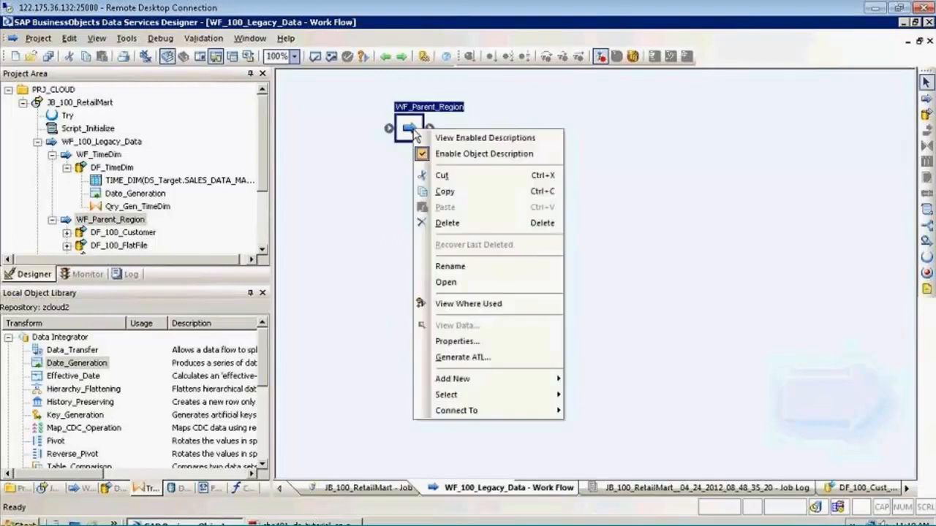
{"action": "left_click", "coordinate": [468, 342]}
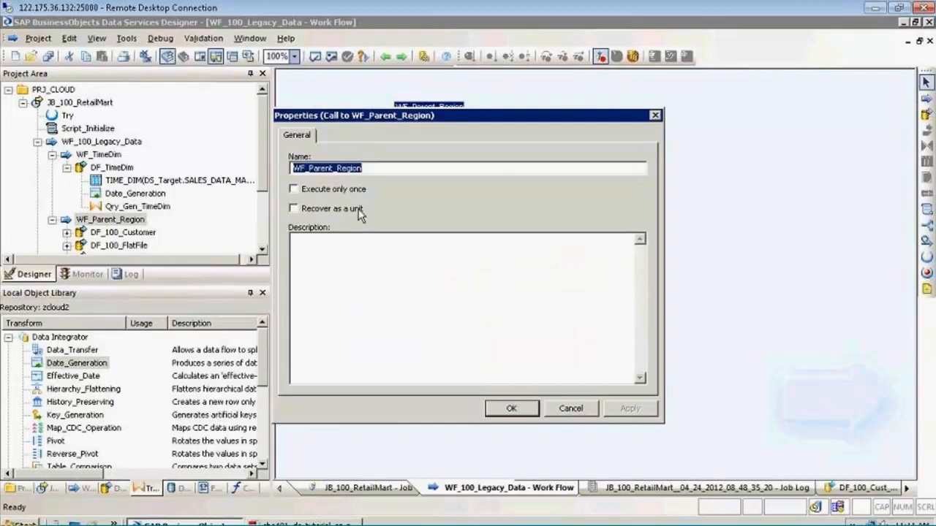
{"action": "left_click", "coordinate": [572, 411]}
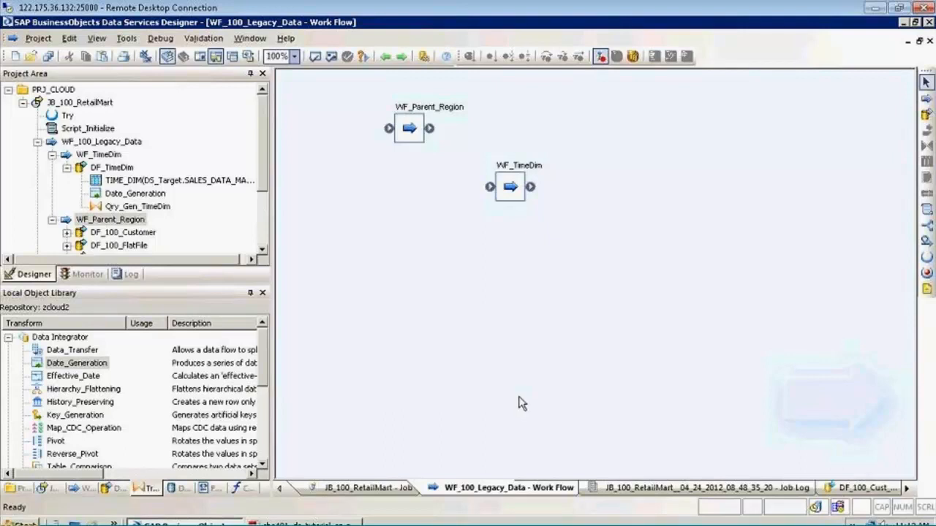
{"action": "right_click", "coordinate": [408, 135]}
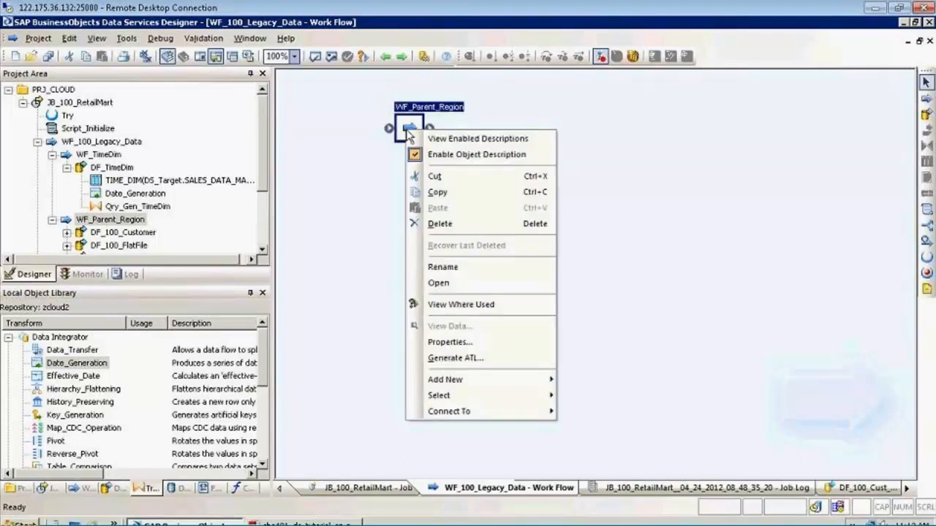
{"action": "left_click", "coordinate": [399, 160]}
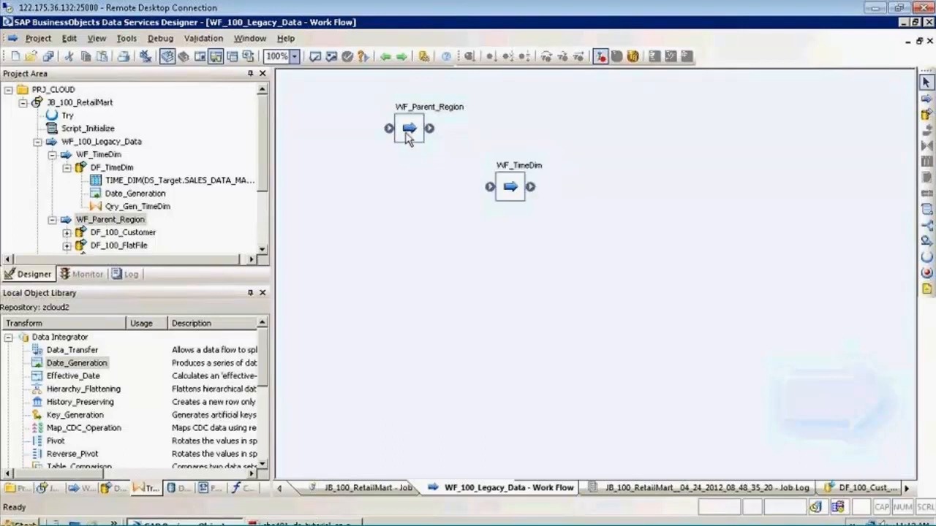
{"action": "right_click", "coordinate": [408, 139]}
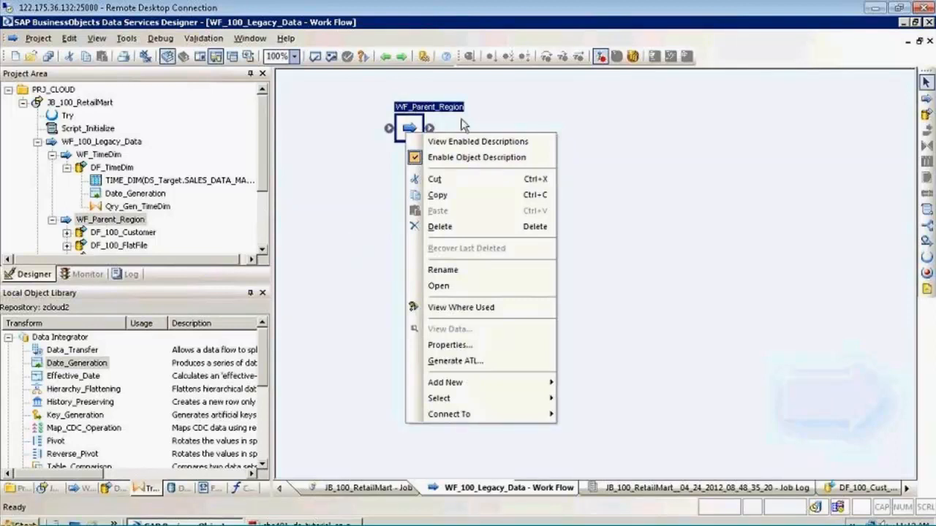
{"action": "left_click", "coordinate": [363, 152]}
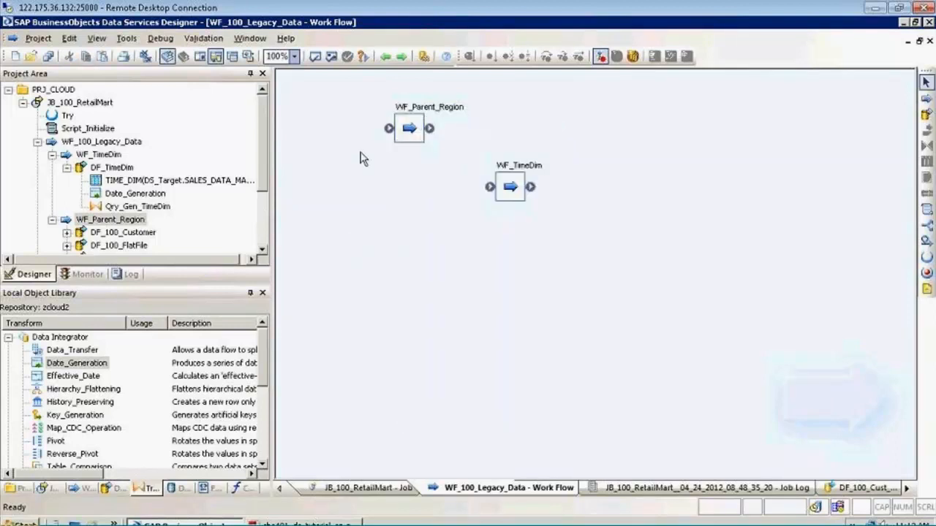
View the DF_TimeDim data flow inside WF_TimeDim and return to WF_100_Legacy_Data
{"action": "double_click", "coordinate": [513, 169]}
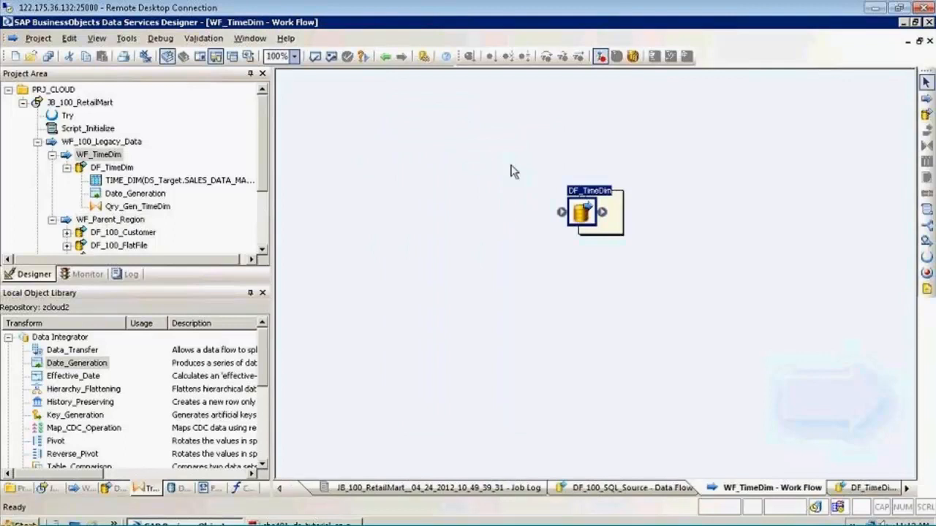
{"action": "left_click", "coordinate": [612, 232]}
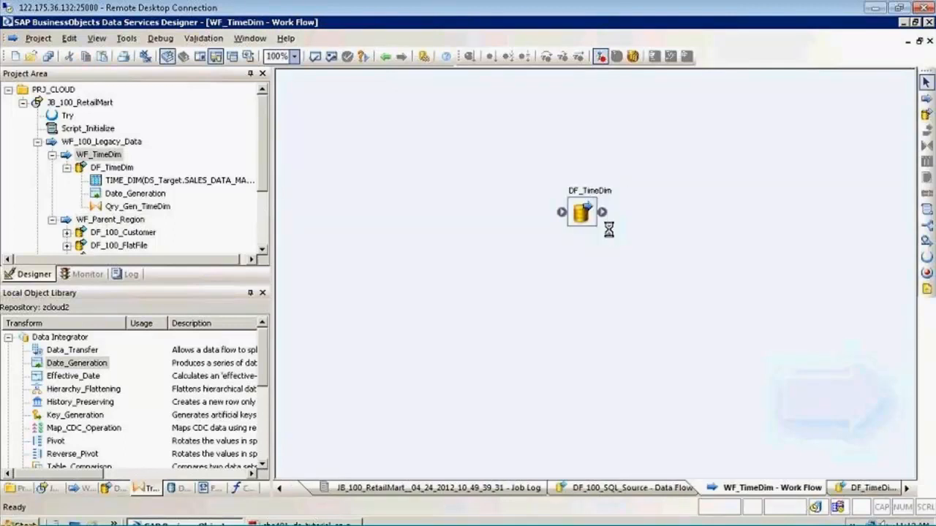
{"action": "left_click", "coordinate": [589, 202]}
{"action": "left_click", "coordinate": [385, 58]}
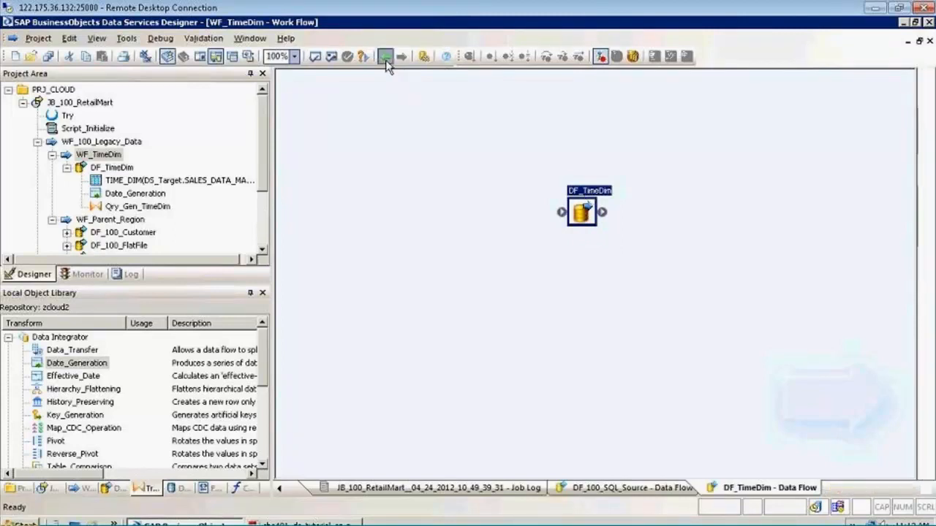
Move WF_Parent_Region down roughly level with WF_TimeDim and open it to show its flows
{"action": "left_click_drag", "start_coordinate": [412, 138], "coordinate": [391, 189]}
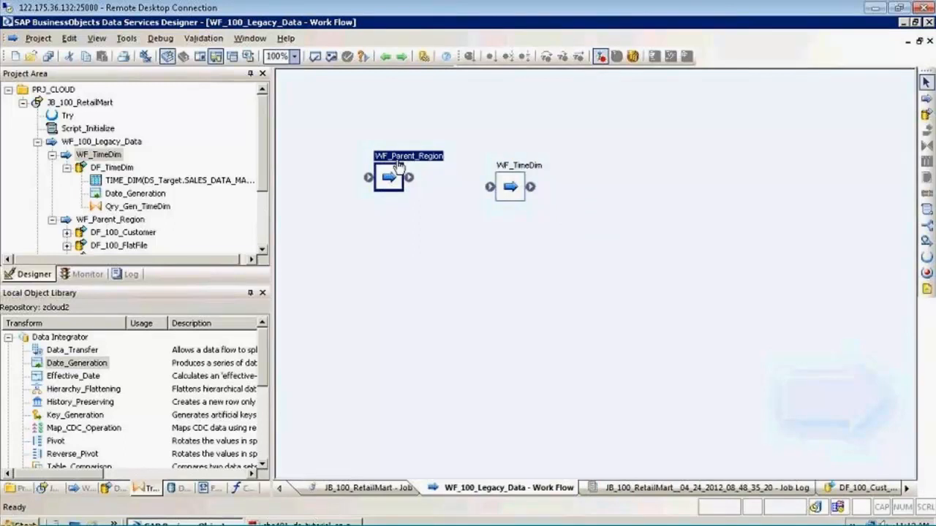
{"action": "double_click", "coordinate": [398, 165]}
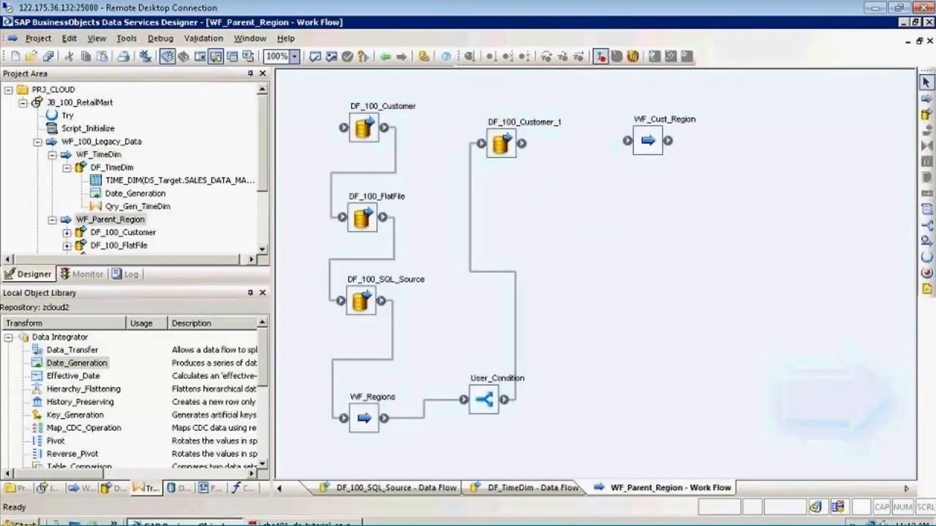
Link DF_100_Customer_1 to WF_Cust_Region inside WF_Parent_Region and go back to WF_100_Legacy_Data
{"action": "left_click_drag", "start_coordinate": [522, 143], "coordinate": [628, 141]}
{"action": "left_click", "coordinate": [385, 57]}
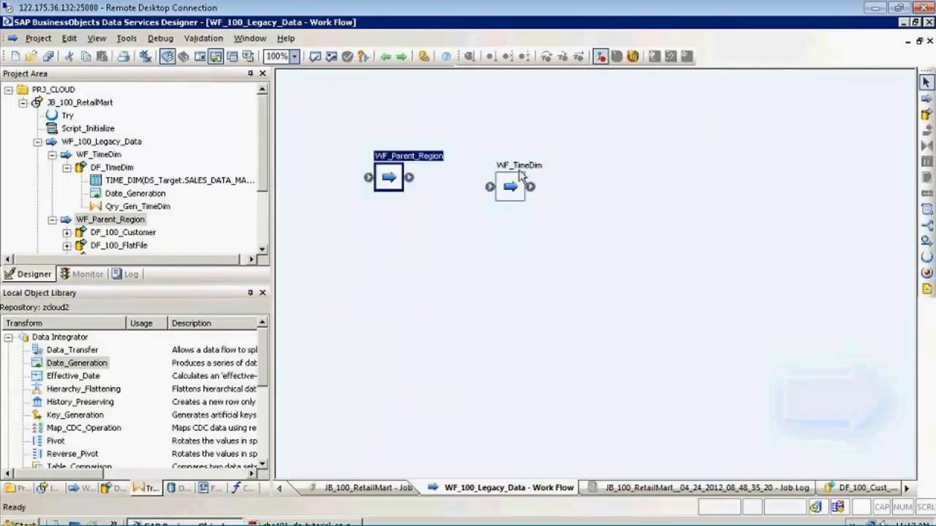
Align WF_TimeDim level with WF_Parent_Region and save all changed work flows
{"action": "left_click_drag", "start_coordinate": [512, 187], "coordinate": [515, 174]}
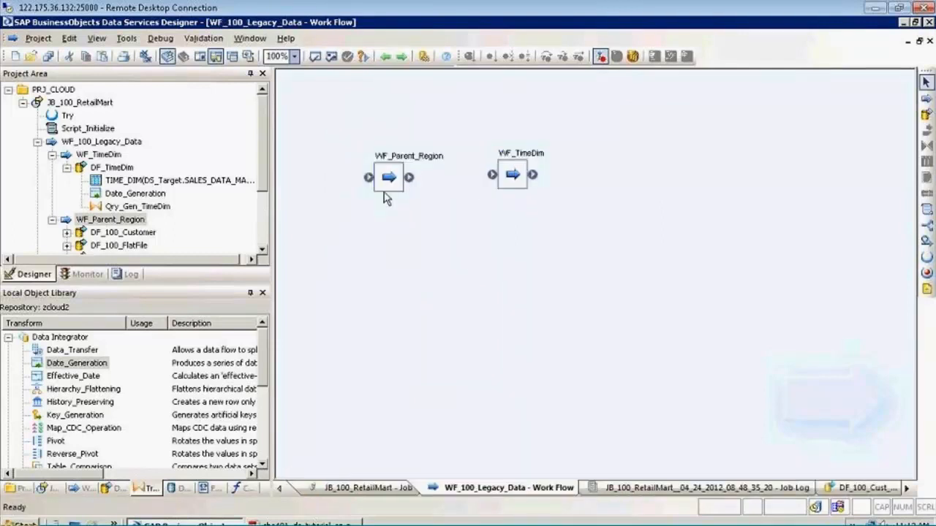
{"action": "left_click", "coordinate": [48, 57]}
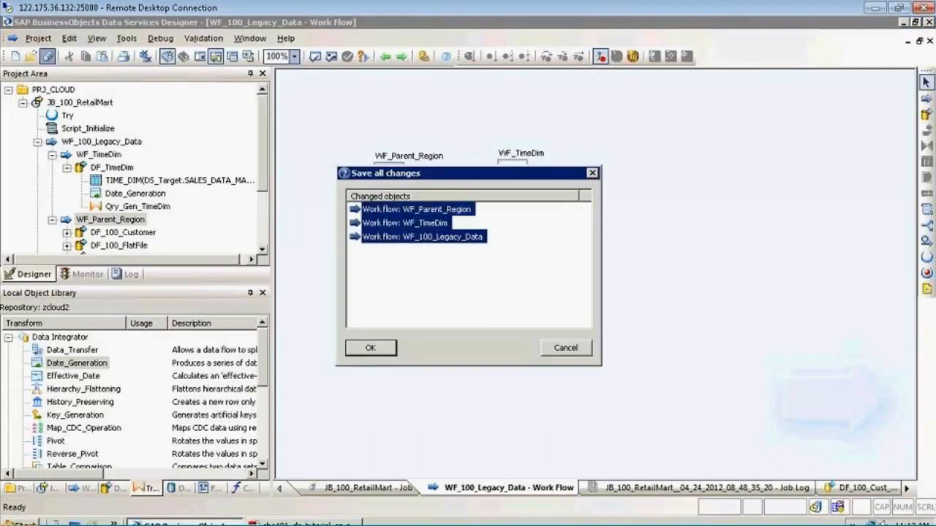
{"action": "left_click", "coordinate": [380, 350]}
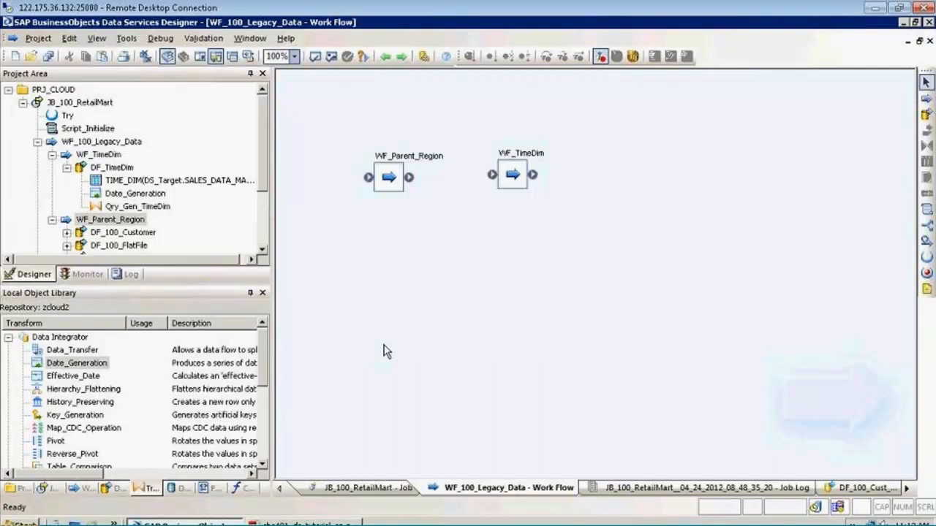
{"action": "left_click", "coordinate": [390, 179]}
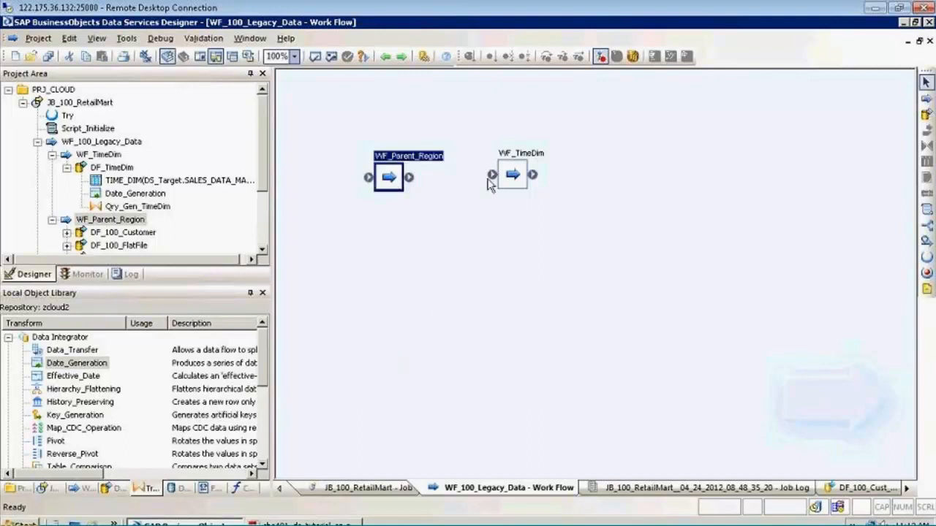
{"action": "left_click", "coordinate": [512, 179]}
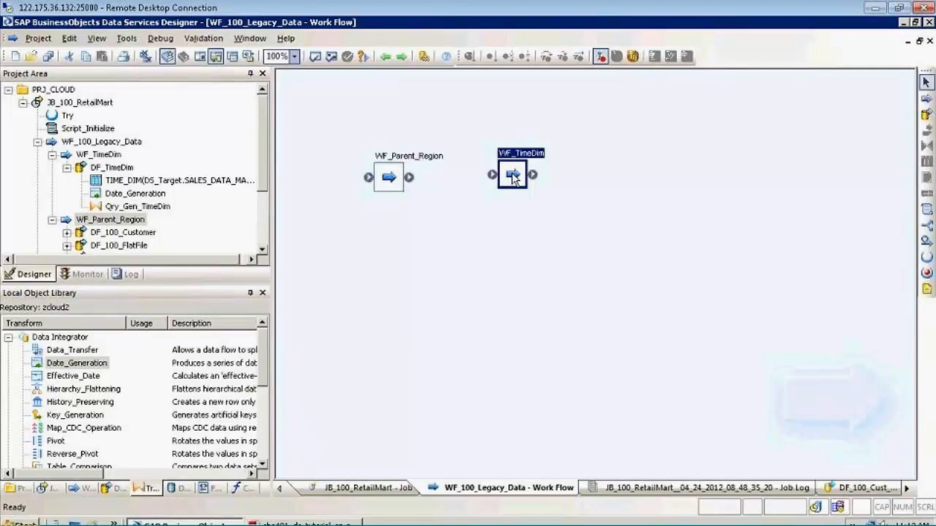
{"action": "left_click", "coordinate": [506, 178]}
{"action": "left_click", "coordinate": [489, 202]}
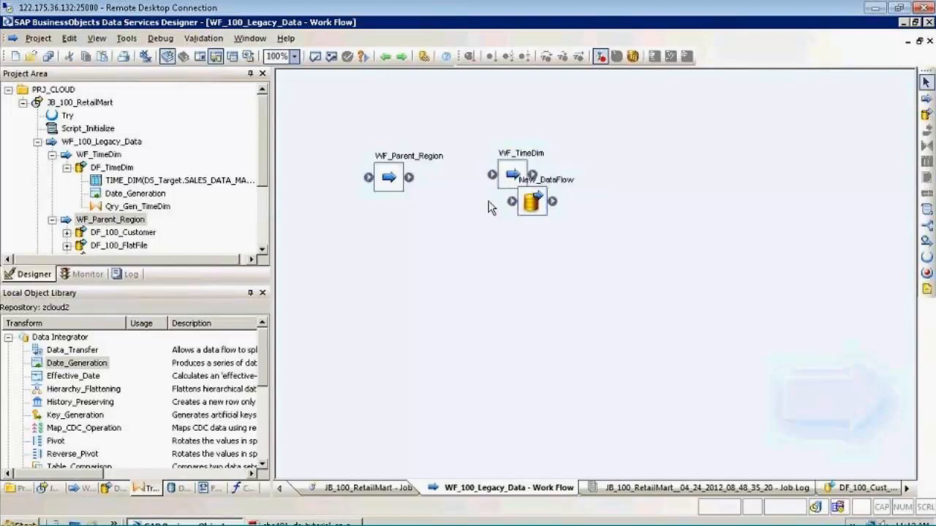
Delete the stray New_DataFlow from WF_100_Legacy_Data and from the local object library
{"action": "right_click", "coordinate": [529, 198]}
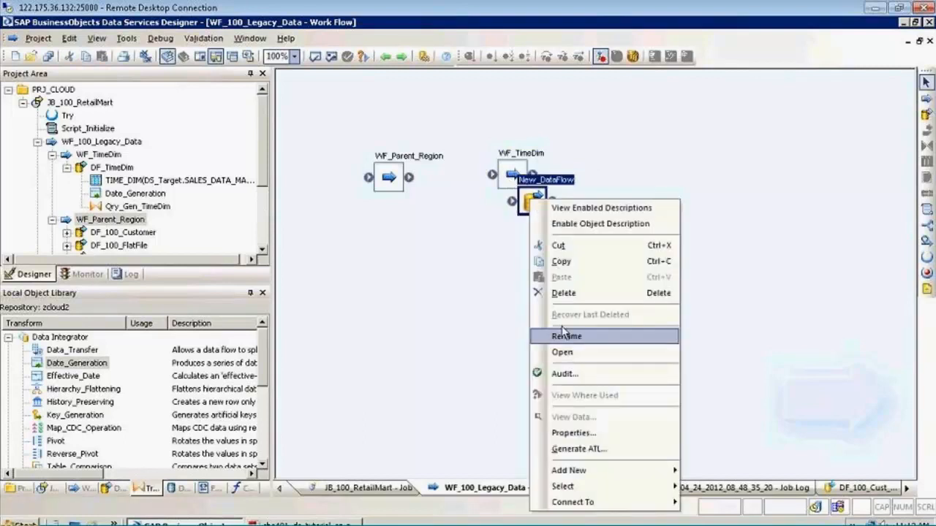
{"action": "left_click", "coordinate": [563, 292]}
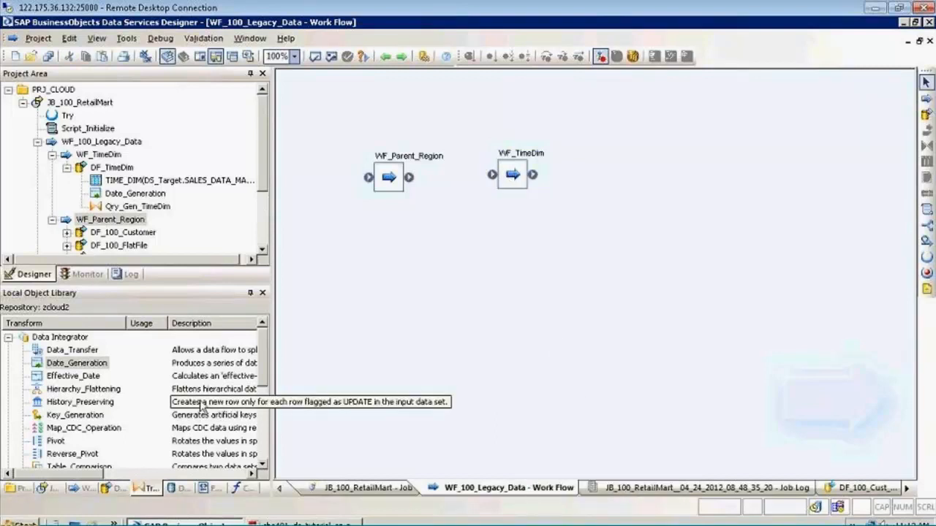
{"action": "left_click", "coordinate": [88, 489]}
{"action": "left_click", "coordinate": [116, 488]}
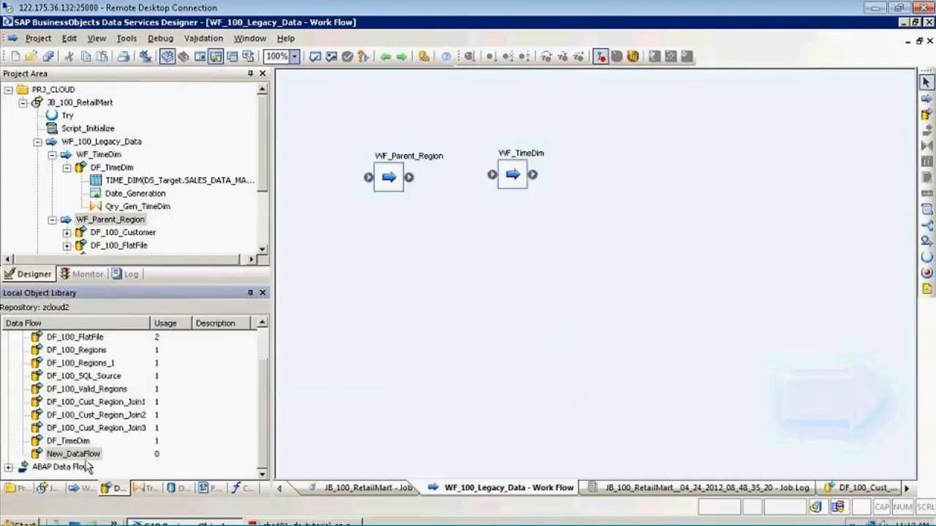
{"action": "right_click", "coordinate": [81, 454]}
{"action": "left_click", "coordinate": [146, 330]}
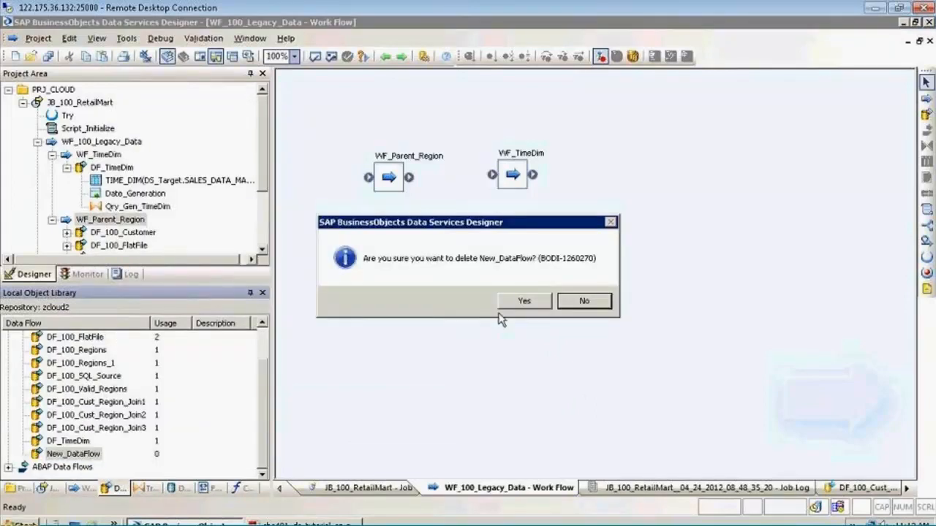
{"action": "left_click", "coordinate": [523, 302]}
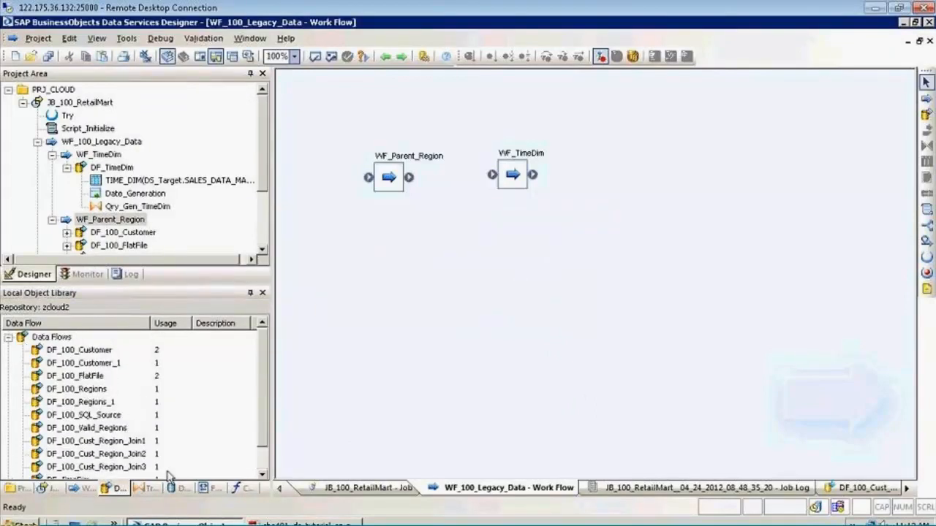
Browse the Platform and Data Integrator transforms in the local object library
{"action": "left_click", "coordinate": [144, 488]}
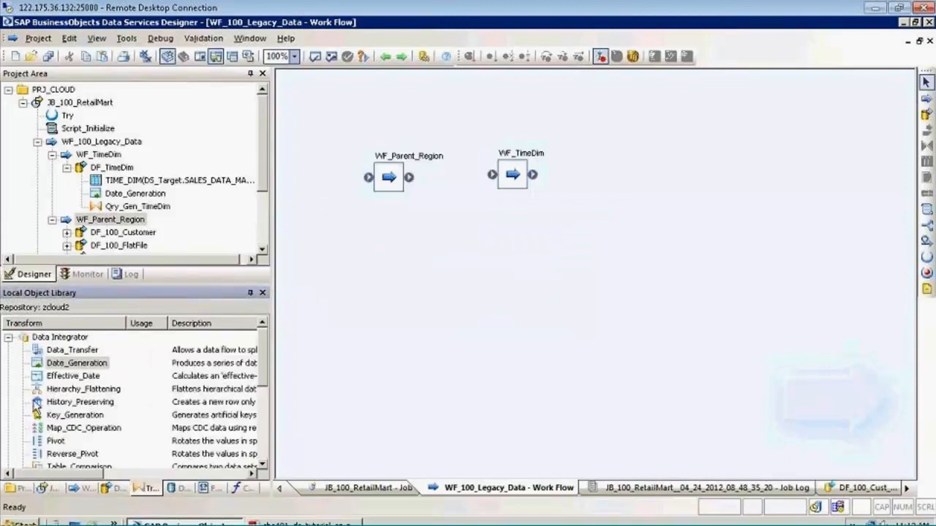
{"action": "left_click", "coordinate": [9, 338]}
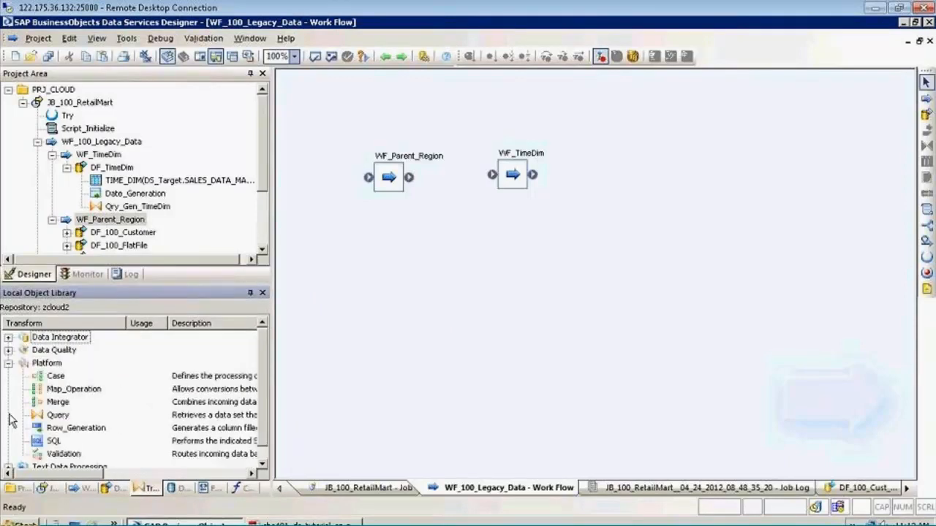
{"action": "left_click", "coordinate": [55, 391]}
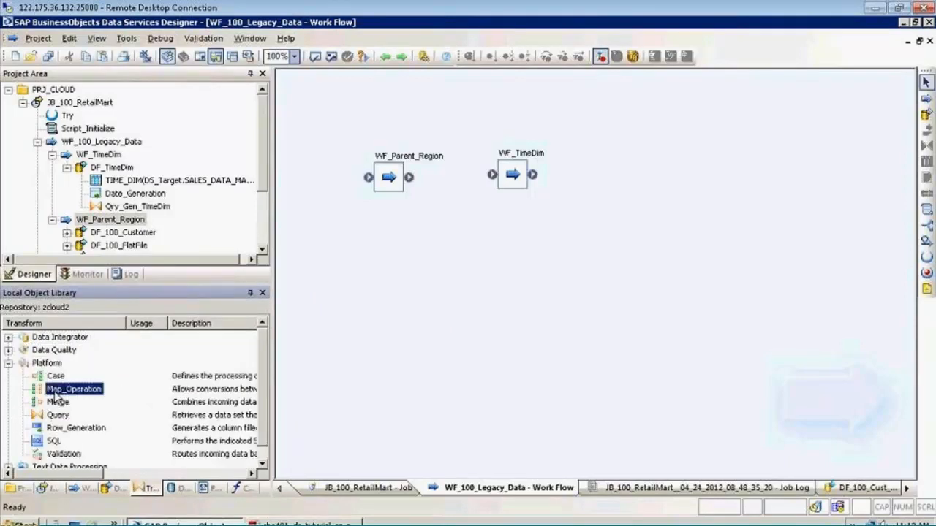
{"action": "left_click", "coordinate": [9, 363]}
{"action": "left_click", "coordinate": [9, 338]}
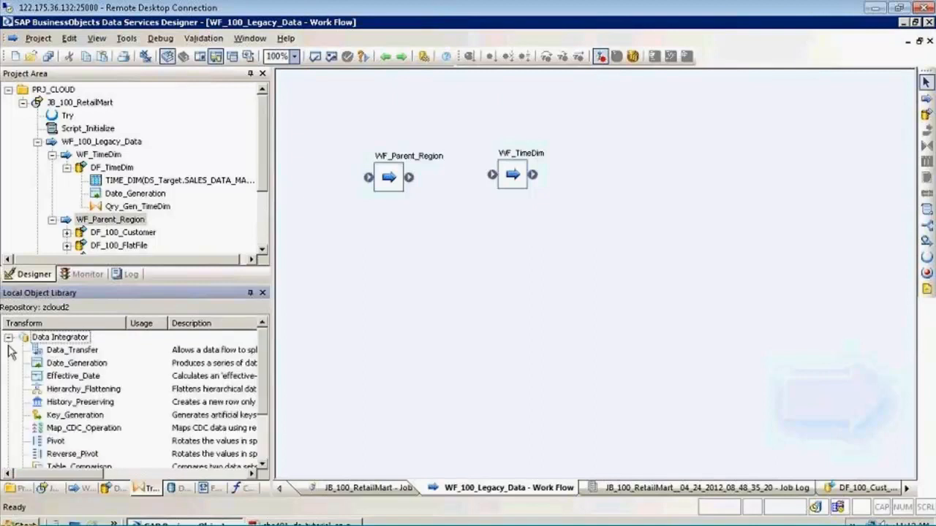
{"action": "left_click", "coordinate": [64, 454]}
{"action": "scroll", "coordinate": [62, 339], "scroll_direction": "up", "scroll_amount": 1}
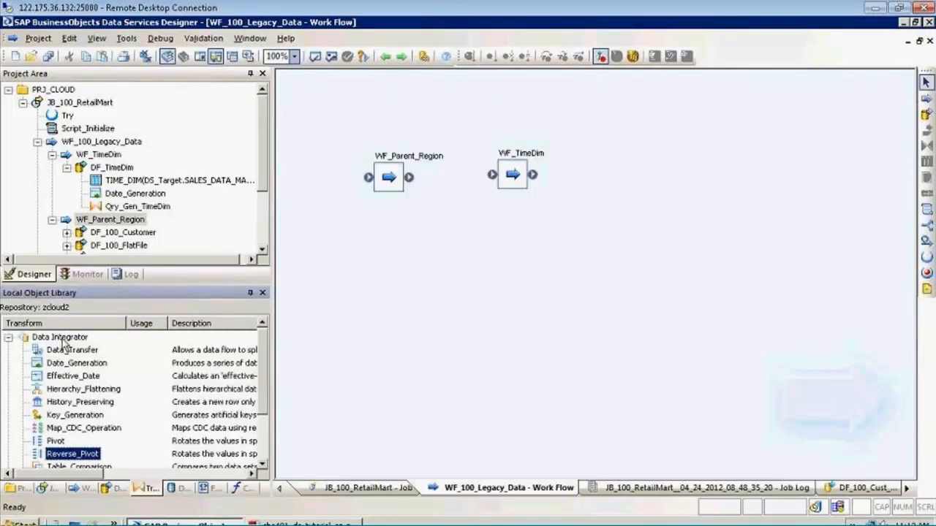
{"action": "left_click", "coordinate": [372, 333]}
Arrange Date_Generation, Qry_Gen_TimeDim and the TIME_DIM target as a descending diagonal in WF_TimeDim's DF_TimeDim data flow and save all changes
{"action": "double_click", "coordinate": [515, 161]}
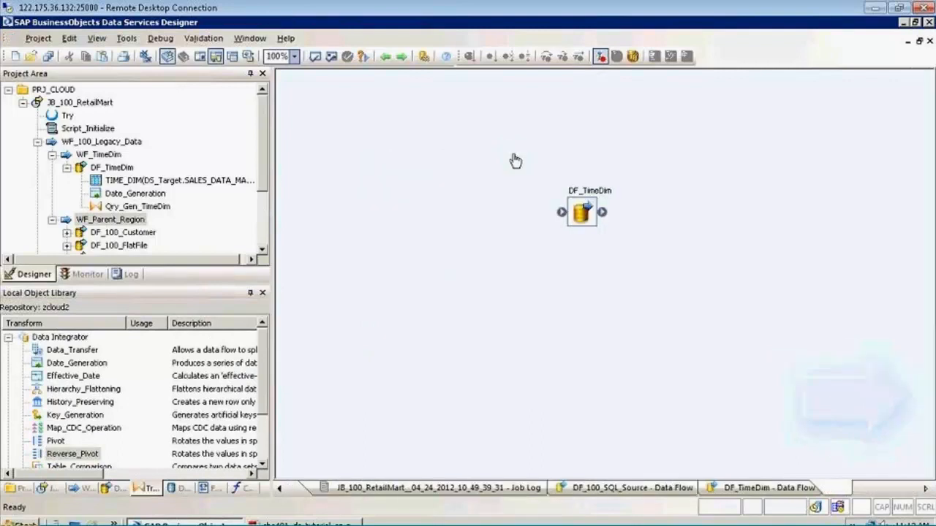
{"action": "double_click", "coordinate": [601, 199]}
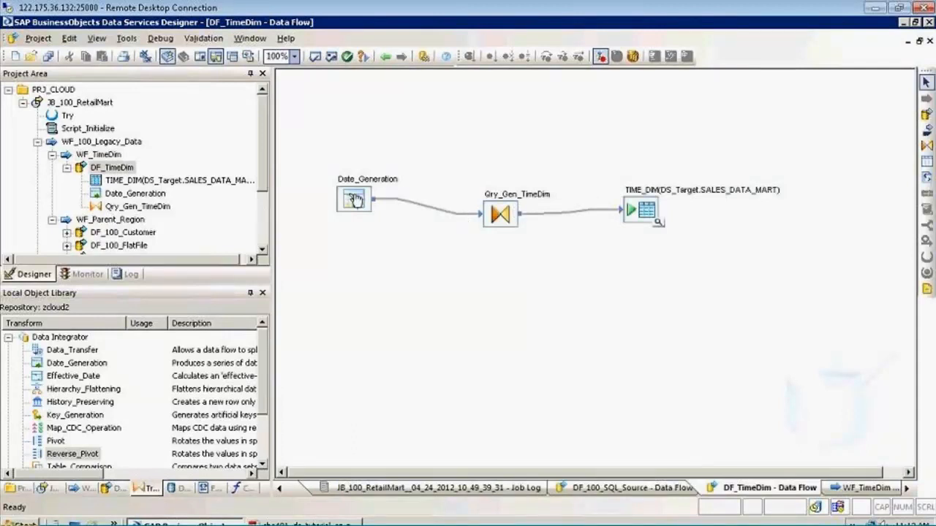
{"action": "left_click_drag", "start_coordinate": [356, 201], "coordinate": [352, 142]}
{"action": "left_click", "coordinate": [498, 210]}
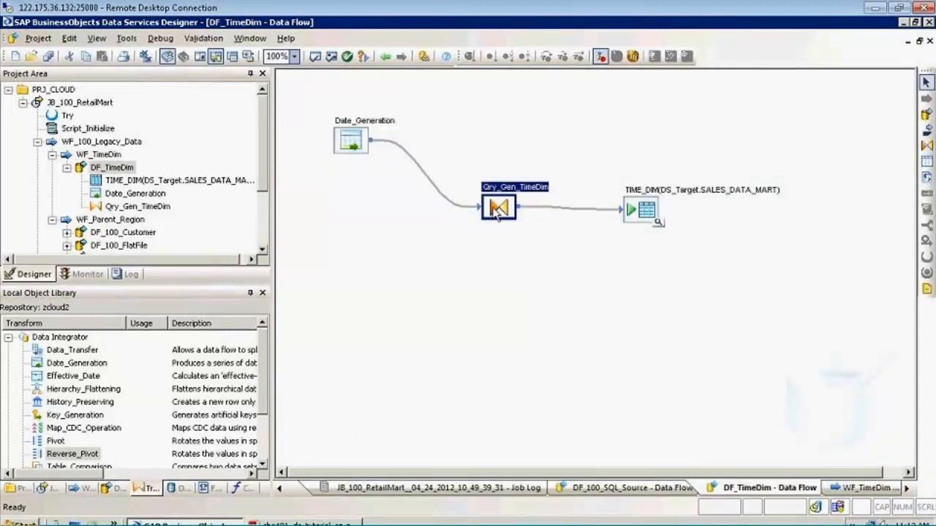
{"action": "left_click_drag", "start_coordinate": [498, 210], "coordinate": [462, 189]}
{"action": "left_click_drag", "start_coordinate": [641, 220], "coordinate": [597, 245]}
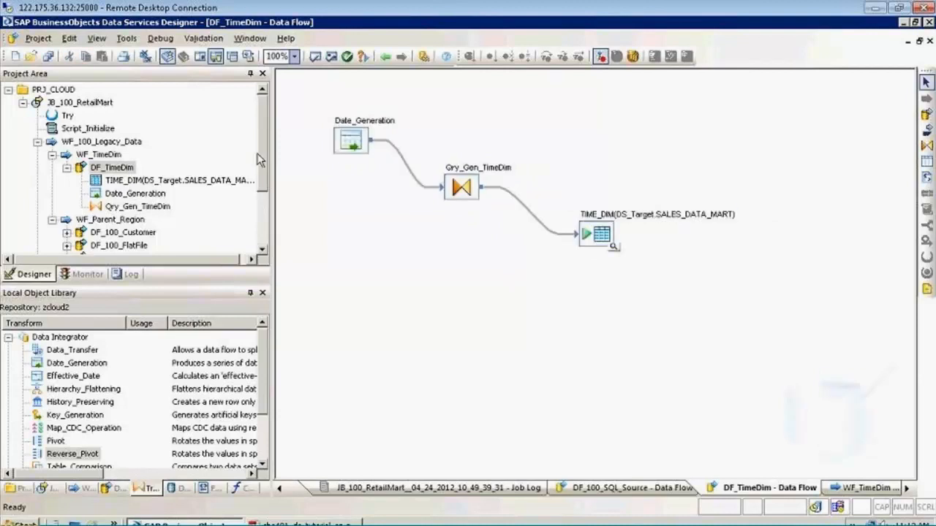
{"action": "left_click", "coordinate": [48, 55]}
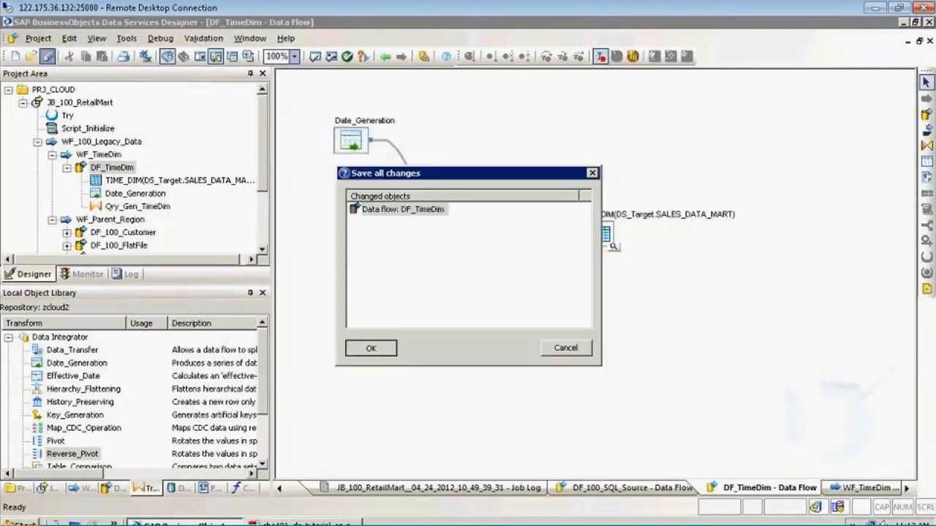
{"action": "left_click", "coordinate": [357, 351]}
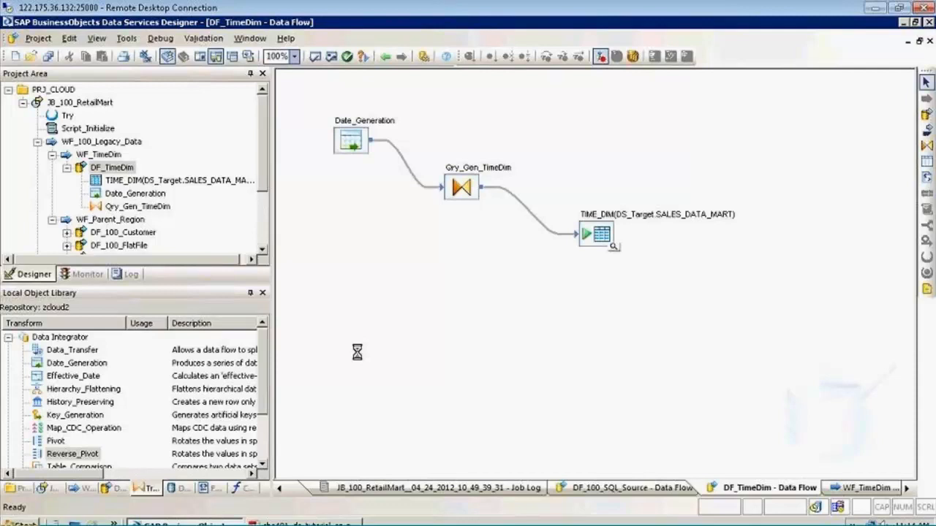
Go back to the WF_TimeDim work flow and reopen its DF_TimeDim data flow
{"action": "left_click", "coordinate": [382, 59]}
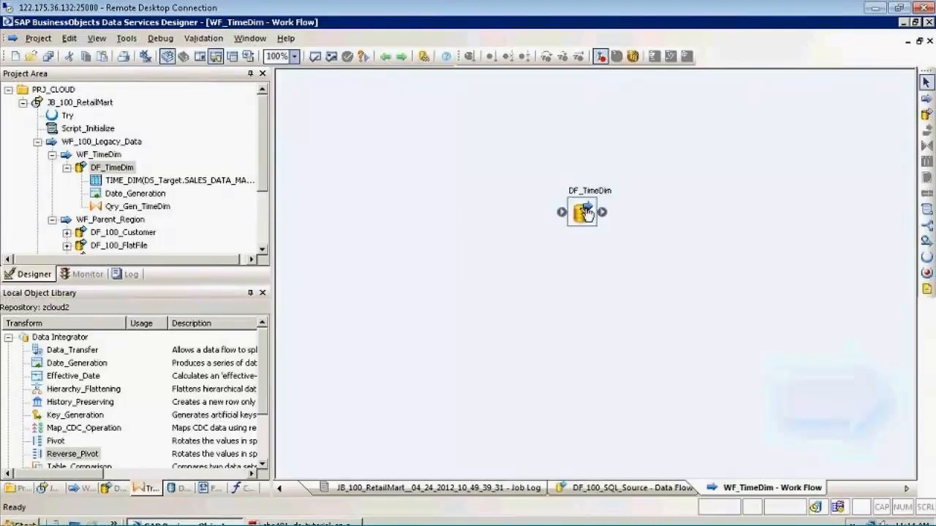
{"action": "left_click", "coordinate": [585, 212]}
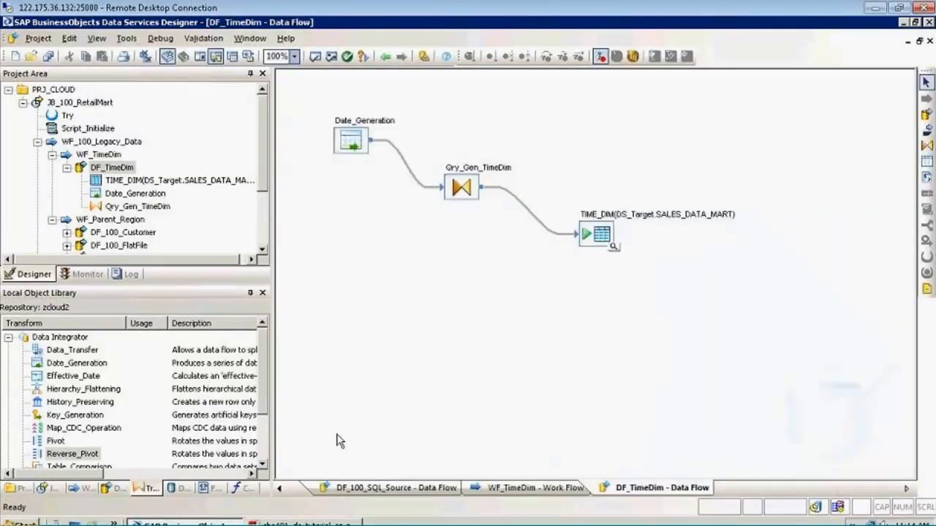